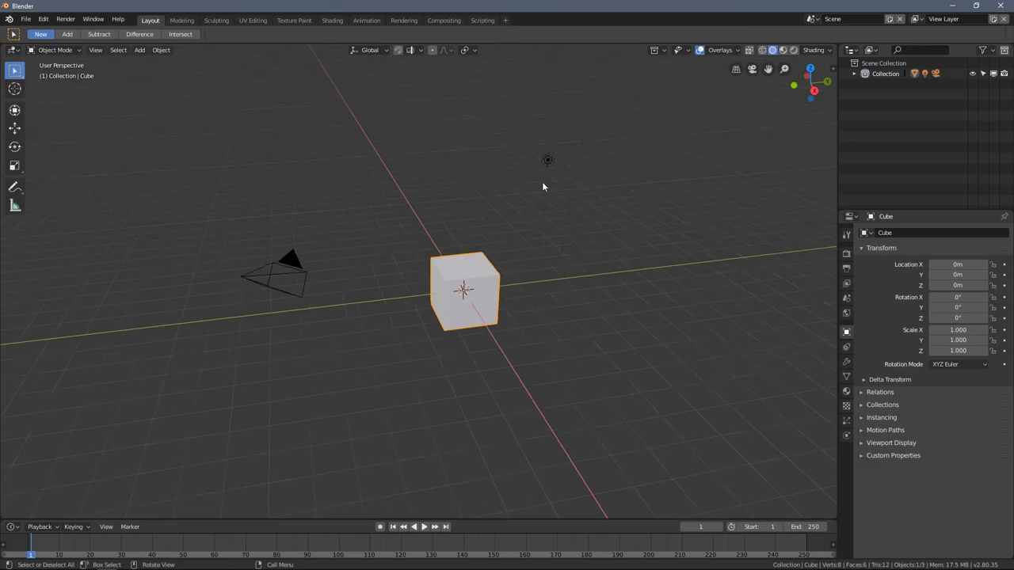
# Zoom out and orbit the default cube, then rotate it about its X axis with the Rotate tool
pyautogui.scroll(-2, 418, 252)
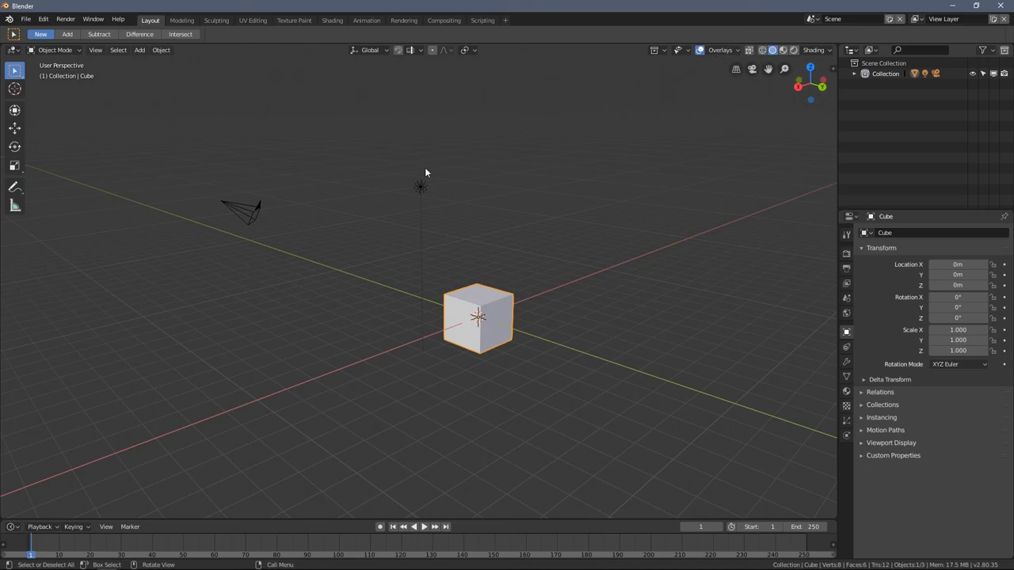
pyautogui.moveTo(424, 189); pyautogui.dragTo(455, 215, button='middle')
pyautogui.moveTo(530, 307); pyautogui.dragTo(457, 256, button='middle')
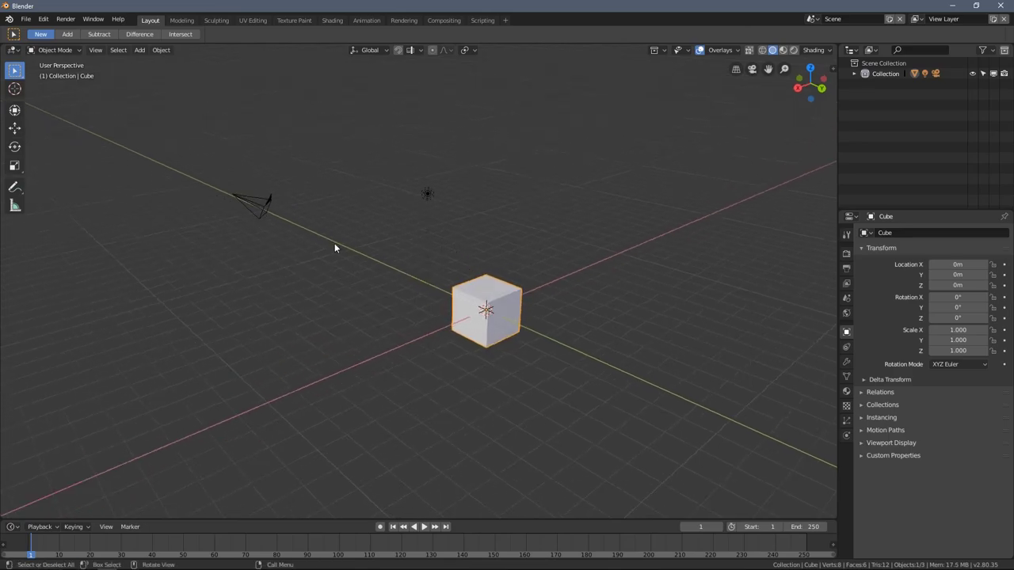
pyautogui.click(14, 146)
pyautogui.scroll(3, 515, 317)
pyautogui.moveTo(476, 269); pyautogui.dragTo(485, 221)
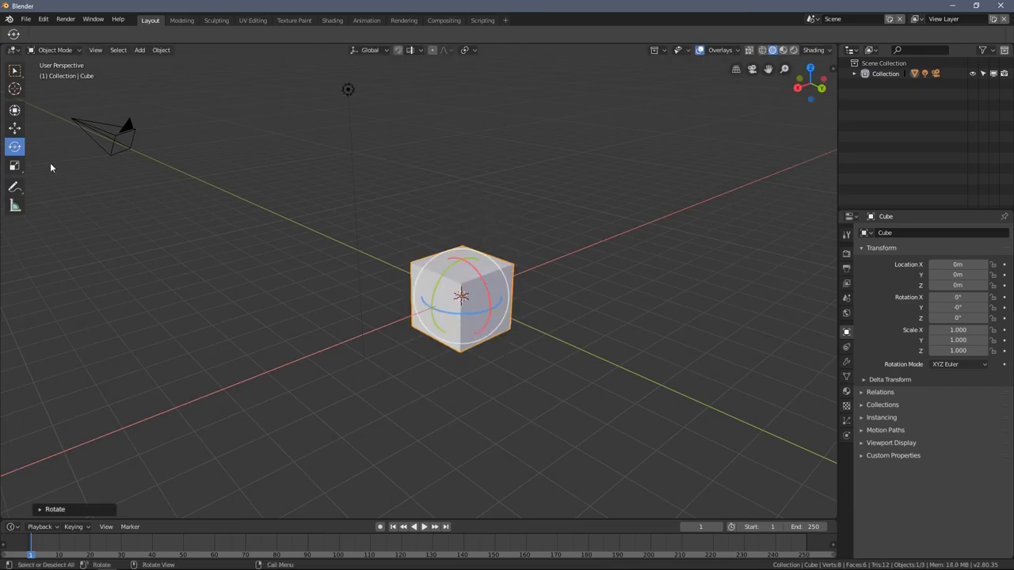
# Slide the cube along its X and Y axes with the Move tool
pyautogui.click(16, 128)
pyautogui.moveTo(543, 369); pyautogui.dragTo(426, 326, button='middle')
pyautogui.moveTo(407, 318); pyautogui.dragTo(692, 289)
pyautogui.moveTo(616, 260); pyautogui.dragTo(531, 211)
pyautogui.moveTo(469, 199); pyautogui.dragTo(575, 378)
# Return the cube near the origin (X 0.0885 m, Y −0.1038 m), deselect it, and enlarge the timeline
pyautogui.moveTo(575, 378); pyautogui.dragTo(629, 297, button='middle')
pyautogui.moveTo(629, 298); pyautogui.dragTo(455, 344)
pyautogui.moveTo(455, 344); pyautogui.dragTo(541, 476, button='middle')
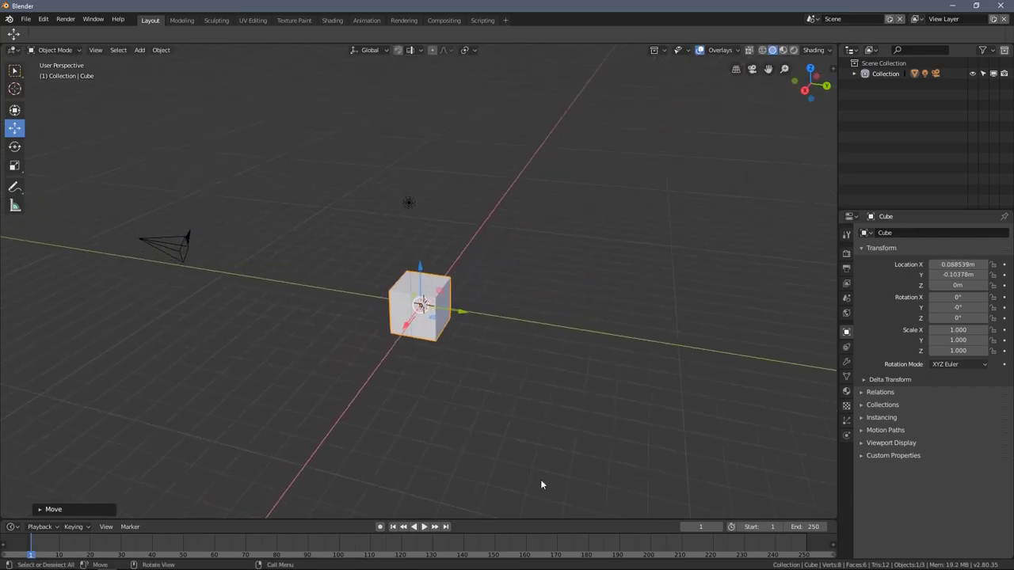
pyautogui.click(503, 518)
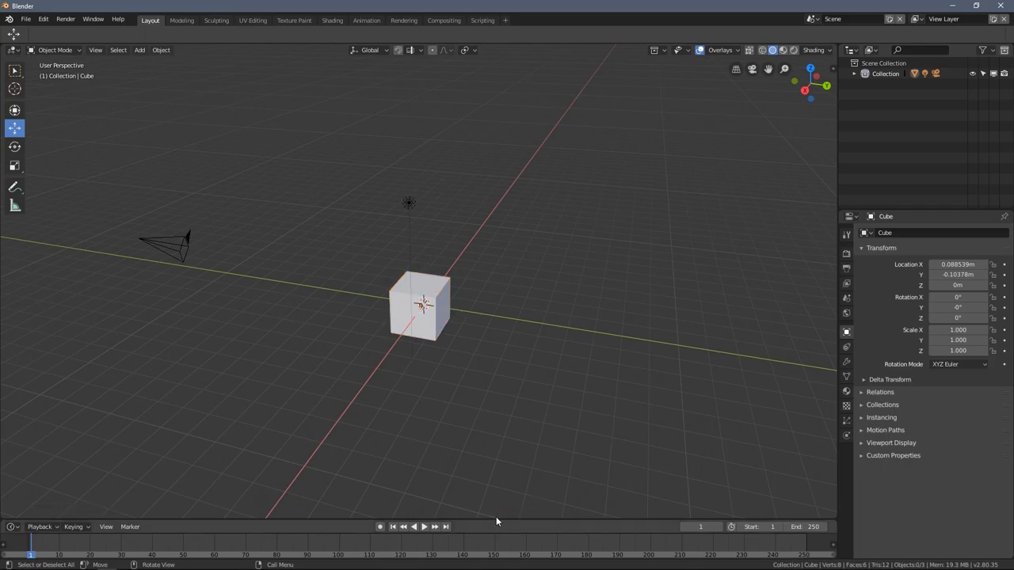
pyautogui.moveTo(499, 520); pyautogui.dragTo(501, 404)
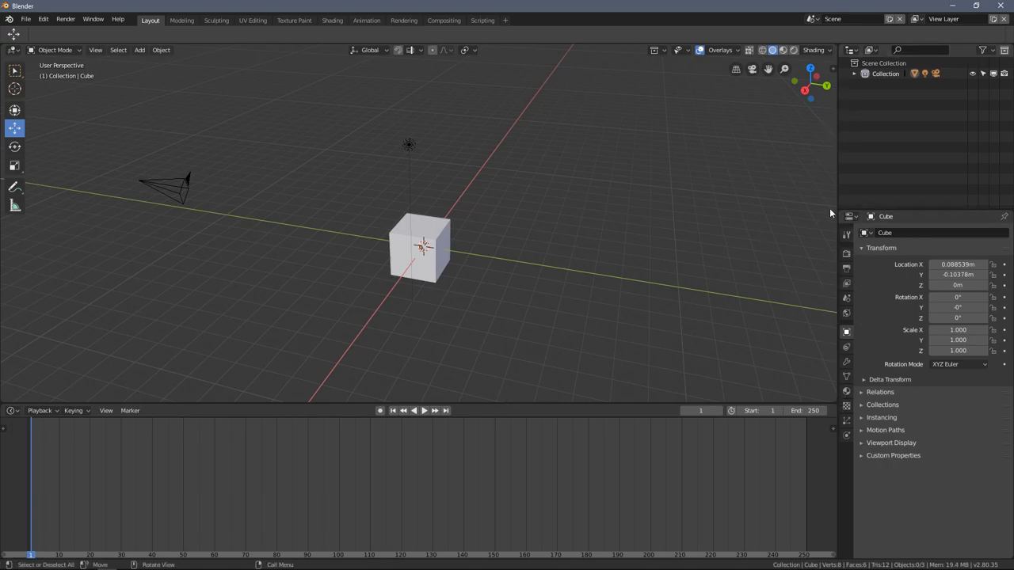
# Resize the viewport, outliner, properties and timeline borders so the 3D viewport fills most of the window
pyautogui.moveTo(837, 169); pyautogui.dragTo(642, 183)
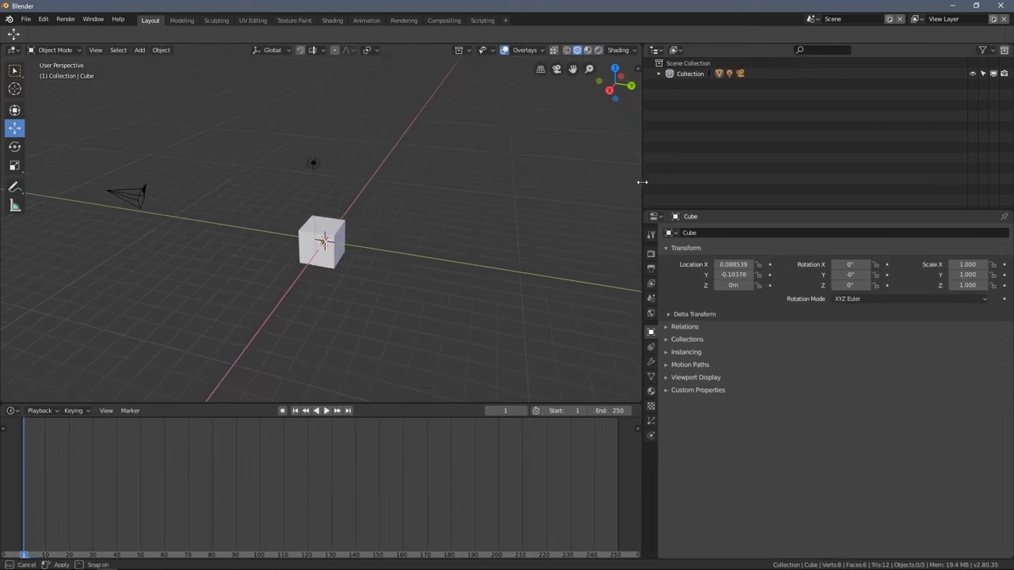
pyautogui.moveTo(758, 209); pyautogui.dragTo(633, 342)
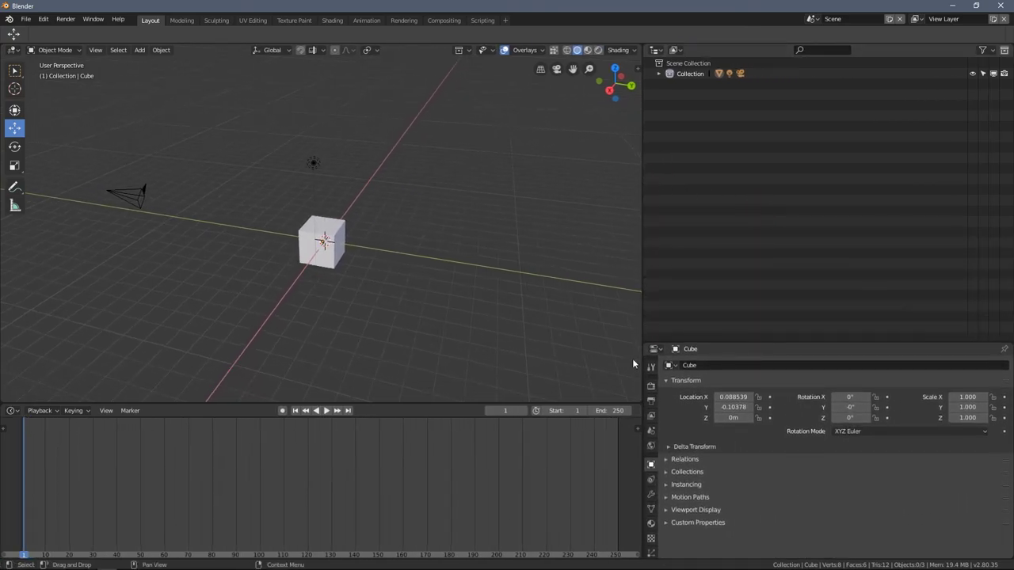
pyautogui.moveTo(464, 405); pyautogui.dragTo(468, 486)
pyautogui.moveTo(640, 279); pyautogui.dragTo(487, 273)
pyautogui.moveTo(303, 485); pyautogui.dragTo(356, 262)
pyautogui.moveTo(488, 208); pyautogui.dragTo(408, 207)
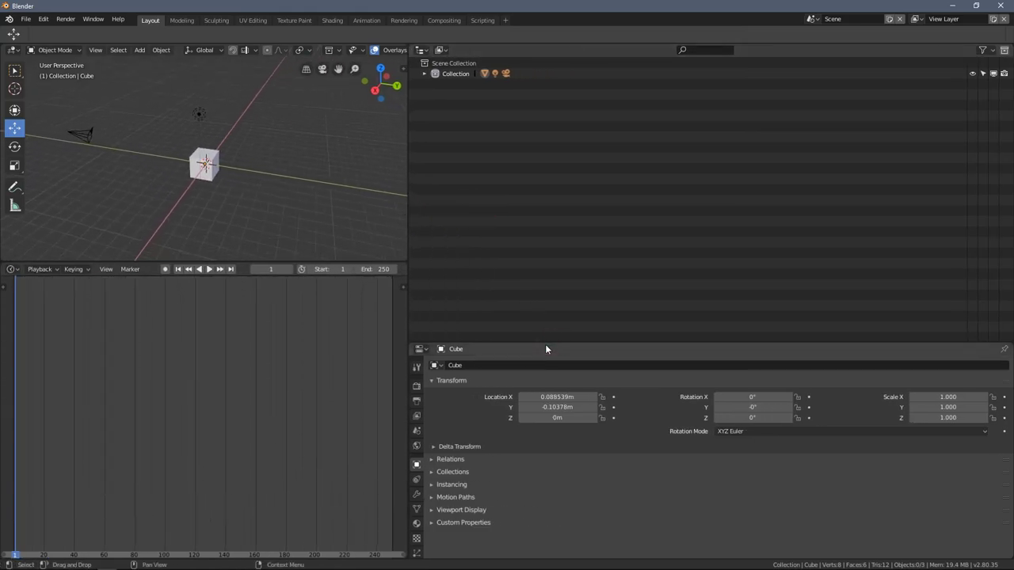
pyautogui.moveTo(534, 340); pyautogui.dragTo(538, 274)
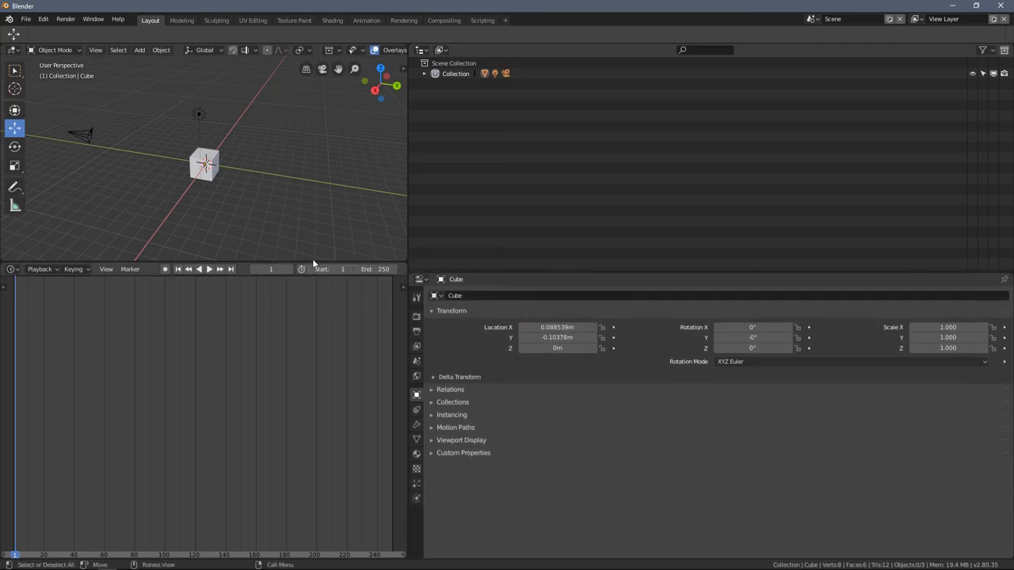
pyautogui.moveTo(304, 261); pyautogui.dragTo(103, 449)
pyautogui.moveTo(407, 242); pyautogui.dragTo(759, 238)
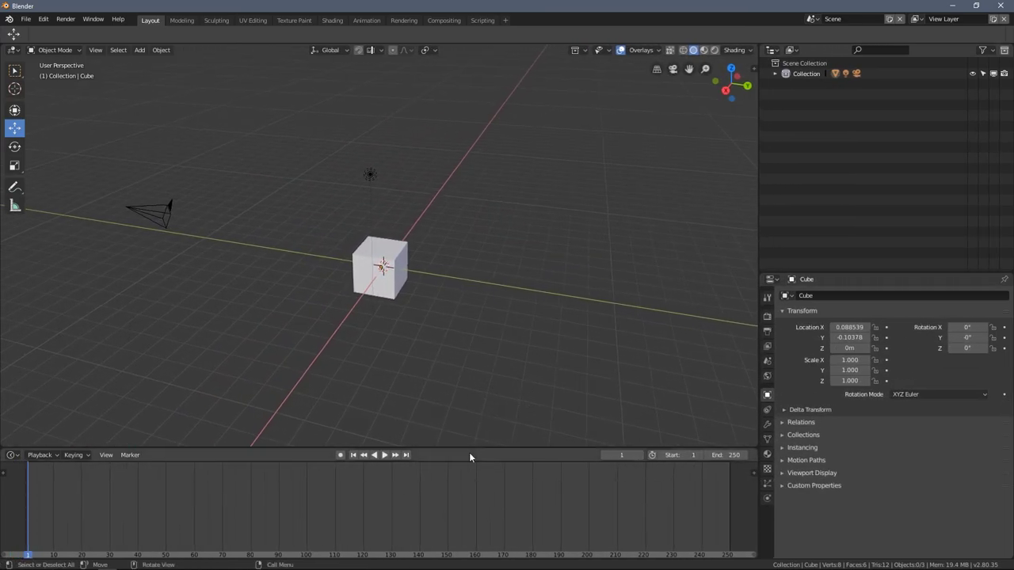
pyautogui.moveTo(468, 449); pyautogui.dragTo(466, 476)
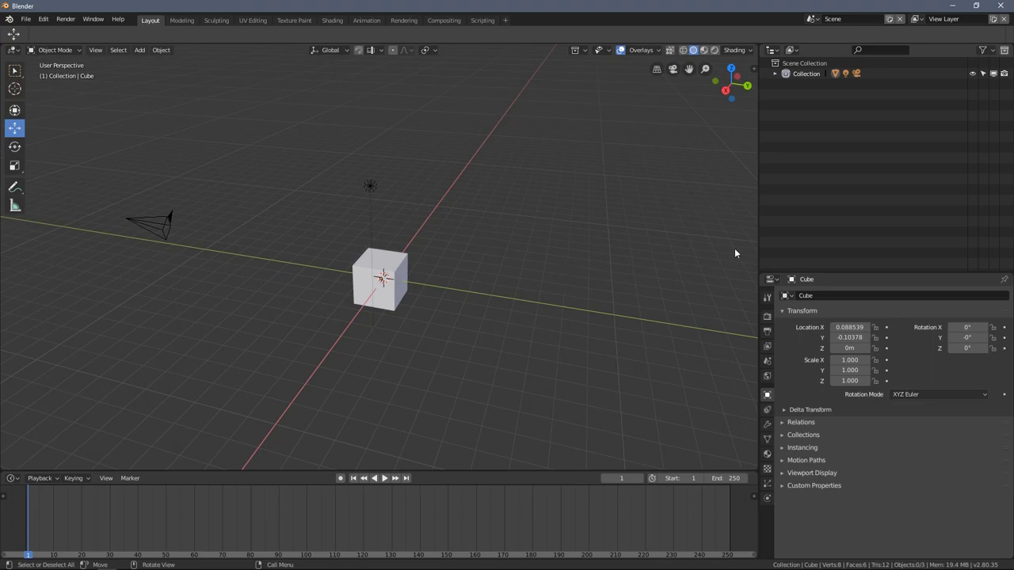
pyautogui.moveTo(758, 238); pyautogui.dragTo(782, 238)
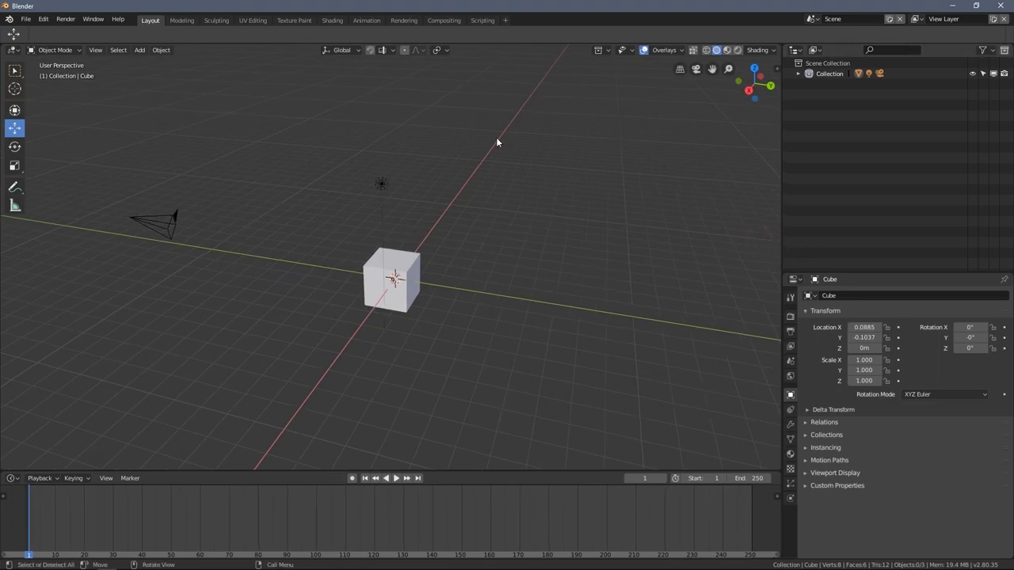
# Preview the Animation workspace, shorten the timeline in Layout, then return to Animation
pyautogui.click(366, 21)
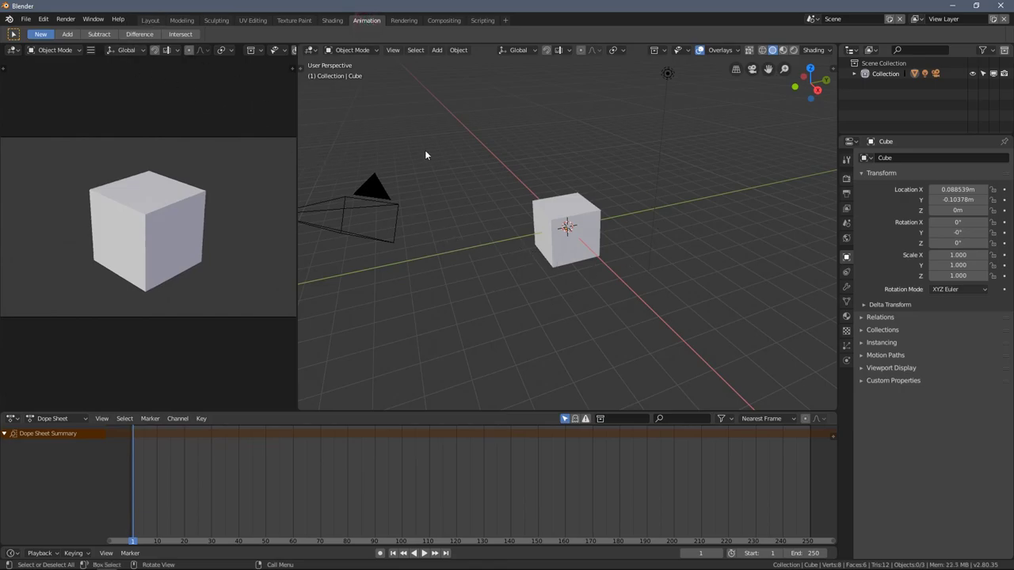
pyautogui.click(150, 21)
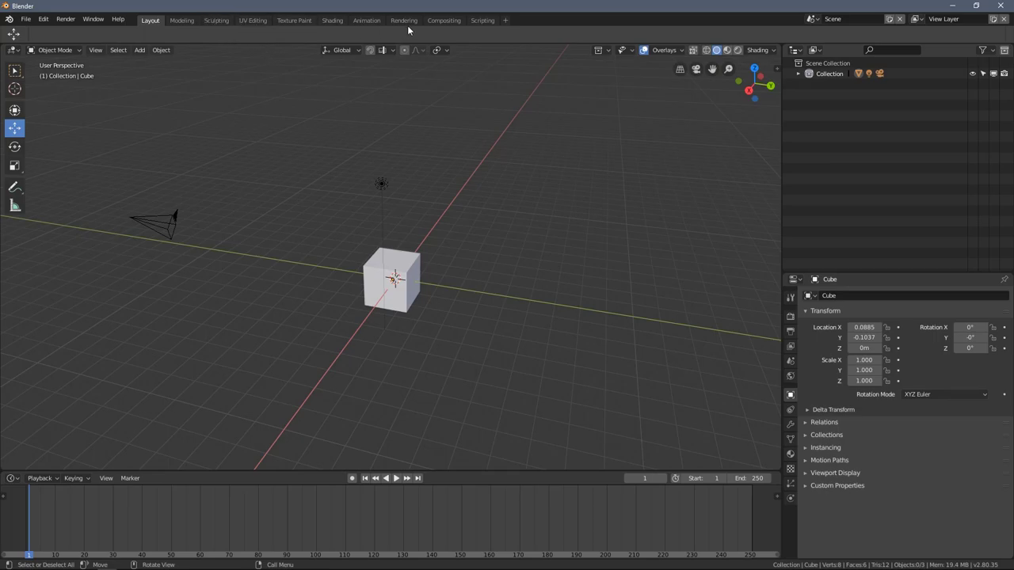
pyautogui.moveTo(504, 472); pyautogui.dragTo(507, 491)
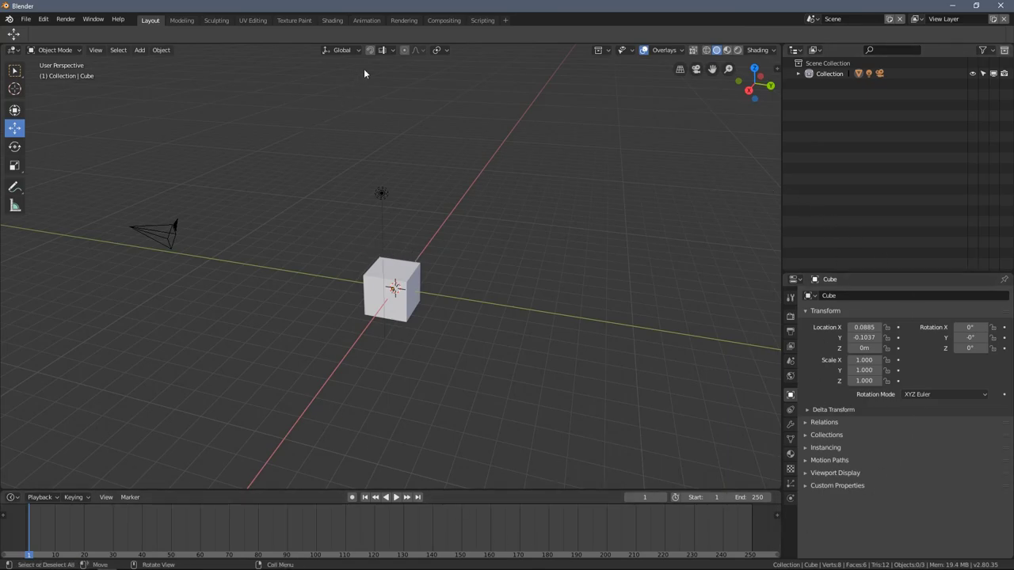
pyautogui.click(367, 20)
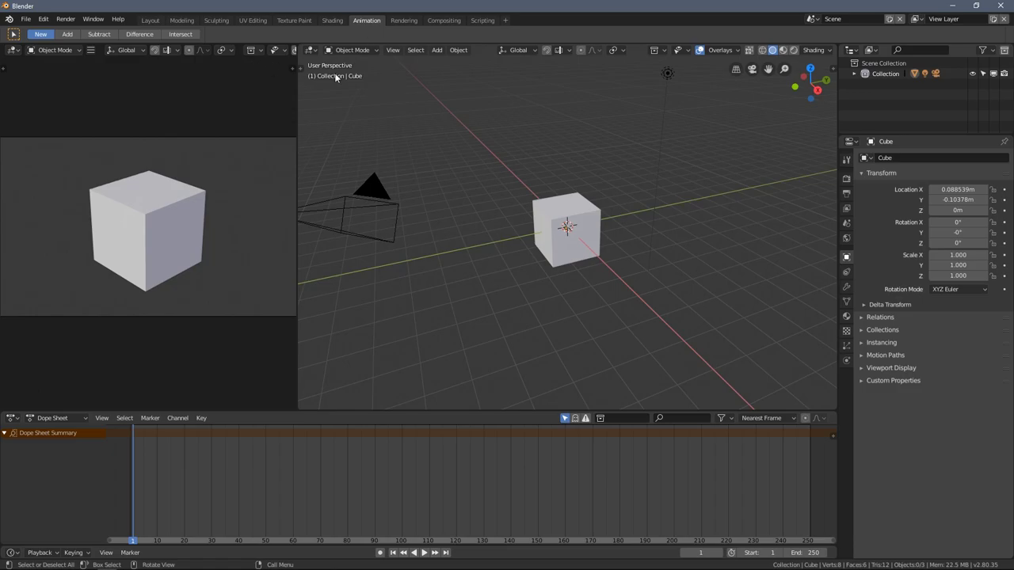
# Explore the Shading workspace, widening the file browser and enlarging the node editor
pyautogui.click(330, 21)
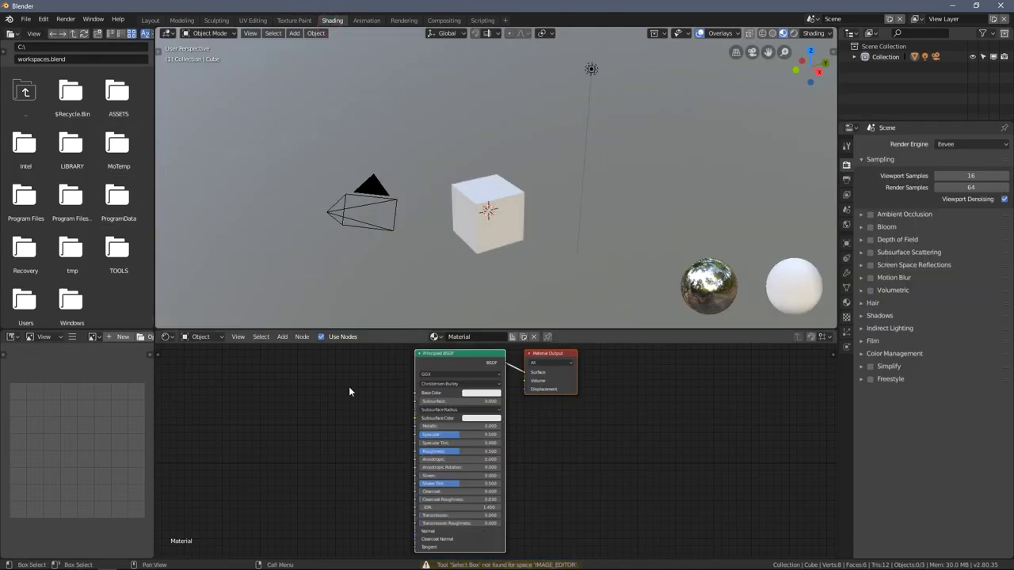
pyautogui.moveTo(155, 298); pyautogui.dragTo(197, 299)
pyautogui.moveTo(491, 280); pyautogui.dragTo(432, 318, button='middle')
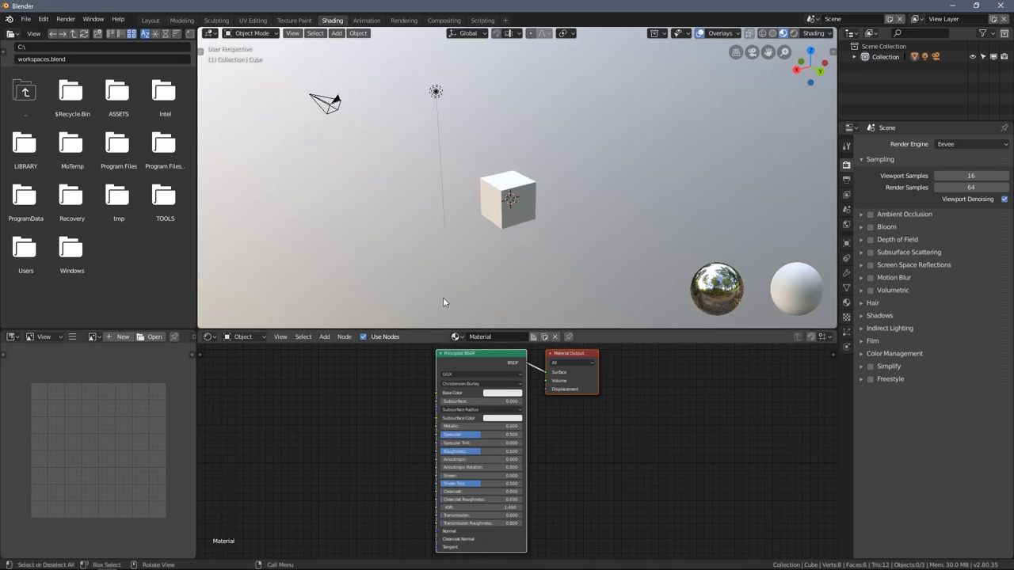
pyautogui.moveTo(507, 328); pyautogui.dragTo(507, 298)
# Revisit Animation, view the Rendering workspace's render result, then switch to Scripting
pyautogui.click(366, 20)
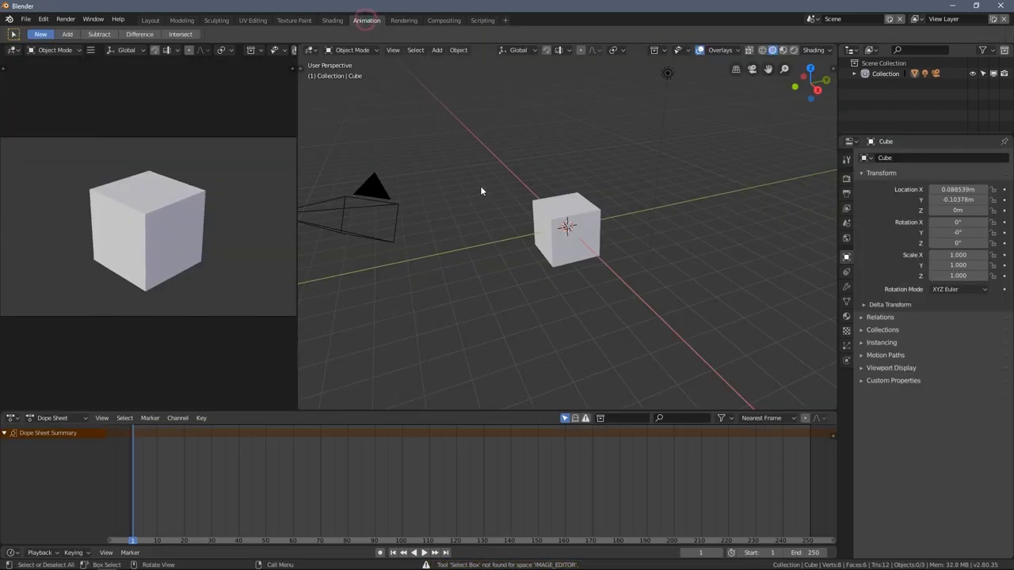
pyautogui.moveTo(476, 133); pyautogui.dragTo(507, 142, button='middle')
pyautogui.click(401, 21)
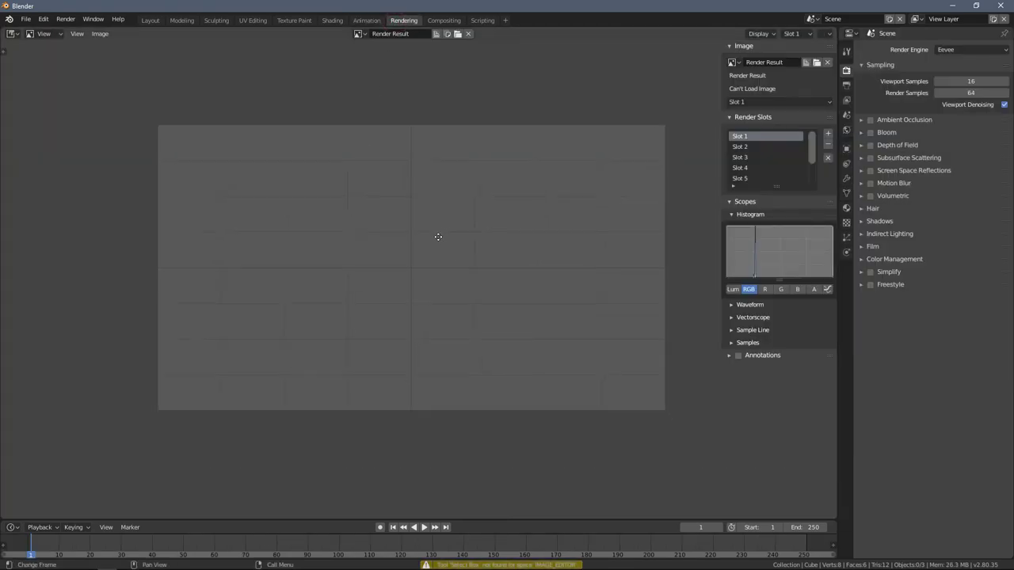
pyautogui.moveTo(469, 245); pyautogui.dragTo(433, 255, button='middle')
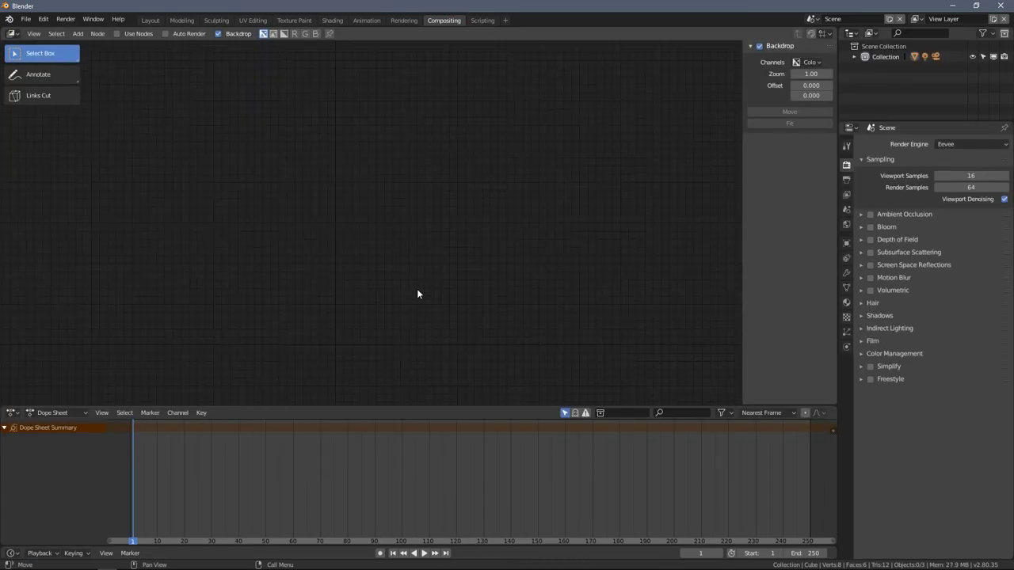
pyautogui.click(403, 19)
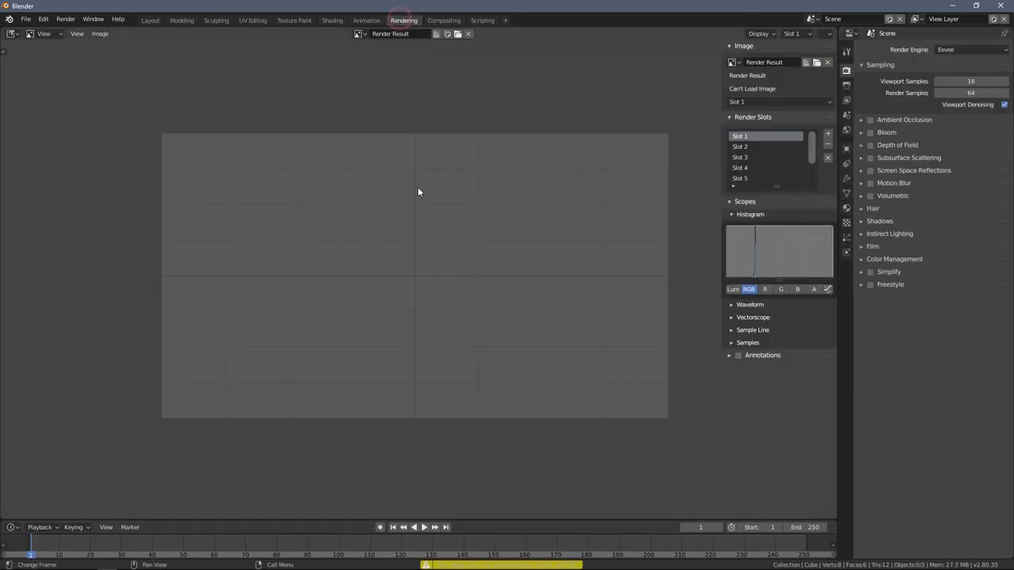
pyautogui.click(482, 20)
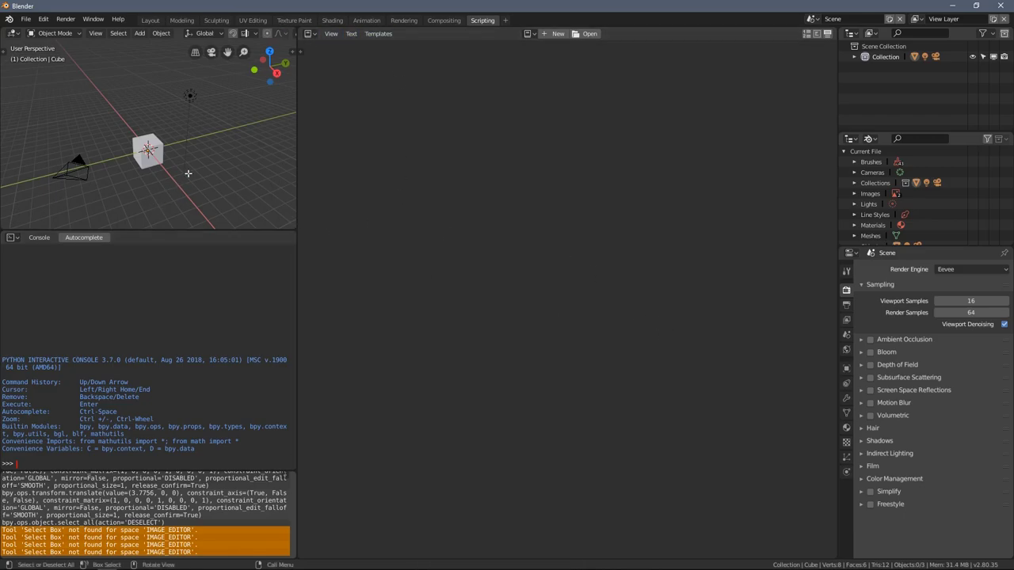
# Switch from Scripting to the Texture Paint workspace and orbit around the magenta cube
pyautogui.moveTo(215, 201); pyautogui.dragTo(207, 182, button='middle')
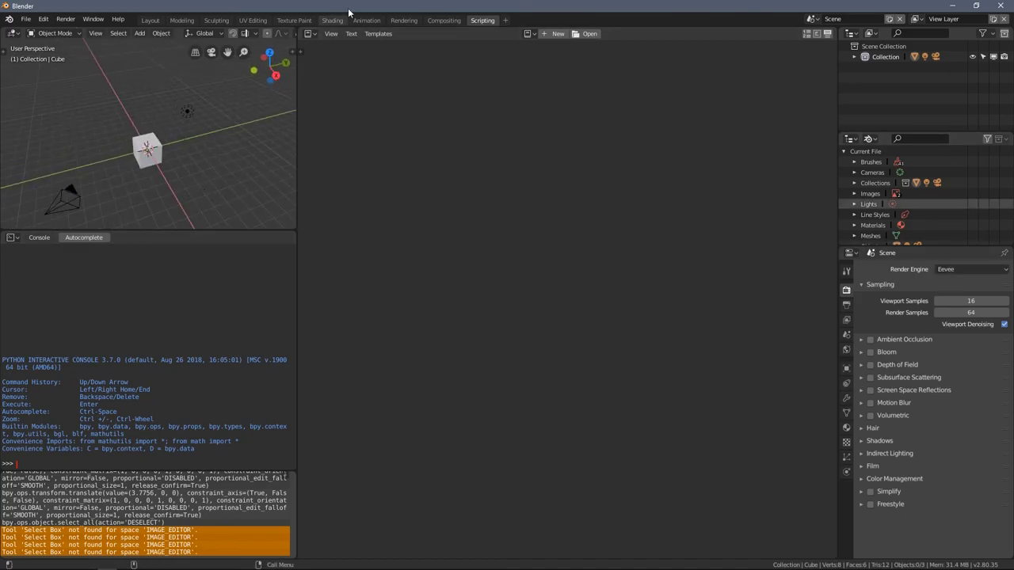
pyautogui.click(294, 21)
pyautogui.moveTo(552, 308); pyautogui.dragTo(655, 326, button='middle')
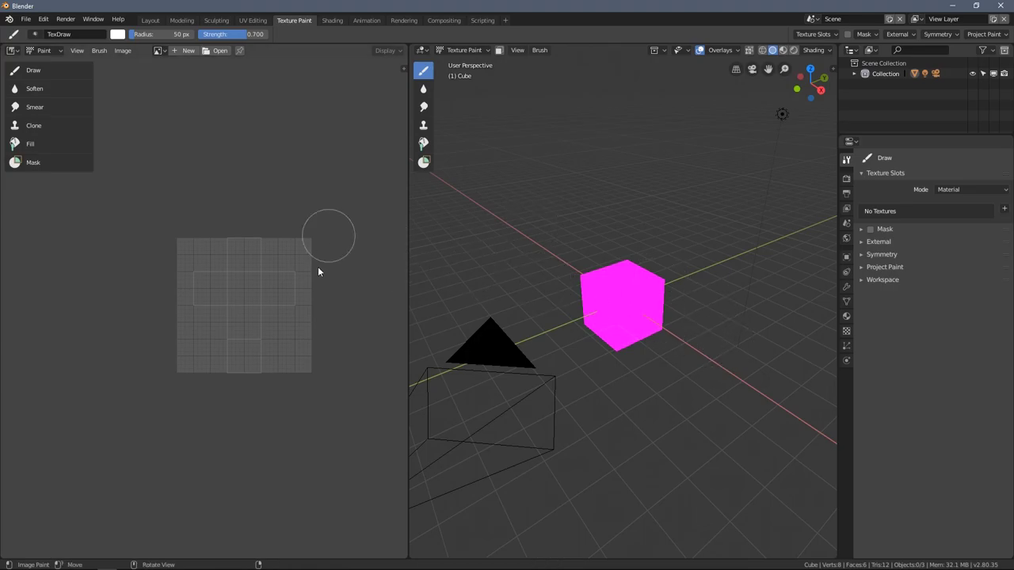
# Orbit the cube from front and below in UV Editing, then switch to Sculpting
pyautogui.click(252, 20)
pyautogui.moveTo(578, 341); pyautogui.dragTo(651, 351, button='middle')
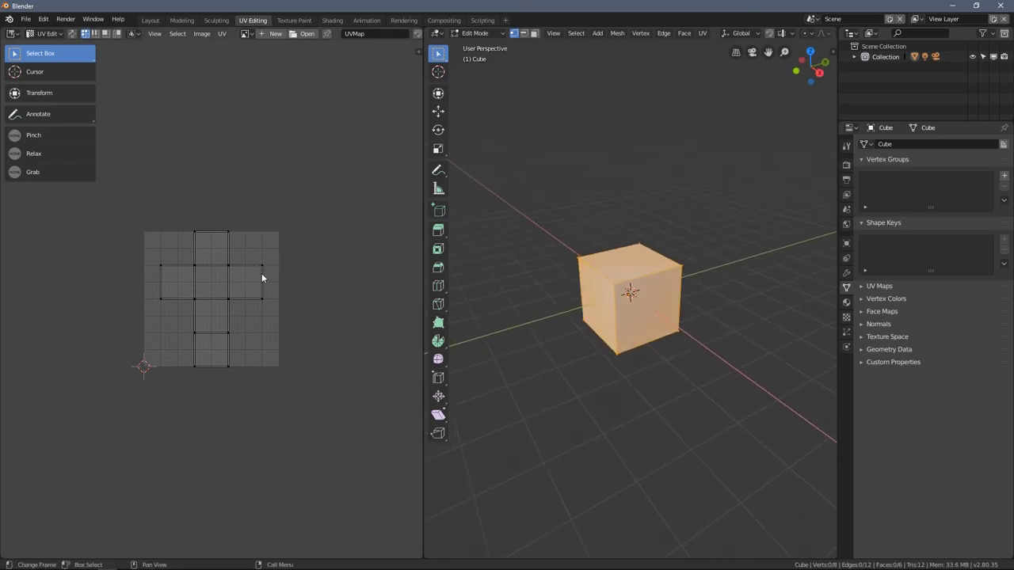
pyautogui.moveTo(613, 332); pyautogui.dragTo(570, 331, button='middle')
pyautogui.moveTo(631, 375)
pyautogui.mouseDown(button='middle')
pyautogui.moveTo(663, 346)
pyautogui.moveTo(649, 367)
pyautogui.mouseUp(button='middle')
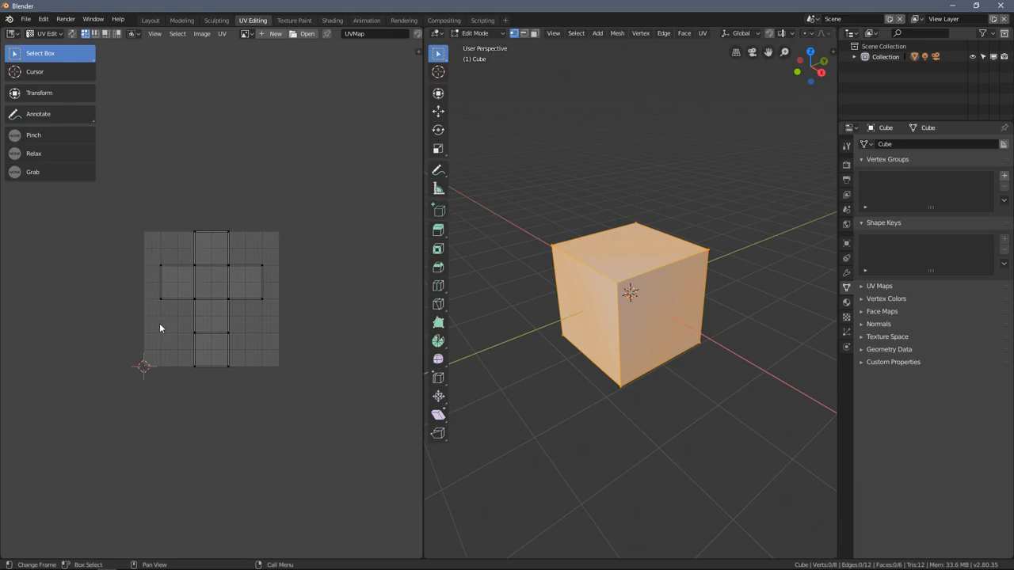
pyautogui.moveTo(554, 336); pyautogui.dragTo(593, 335, button='middle')
pyautogui.moveTo(671, 287); pyautogui.dragTo(647, 278, button='middle')
pyautogui.scroll(-2, 644, 280)
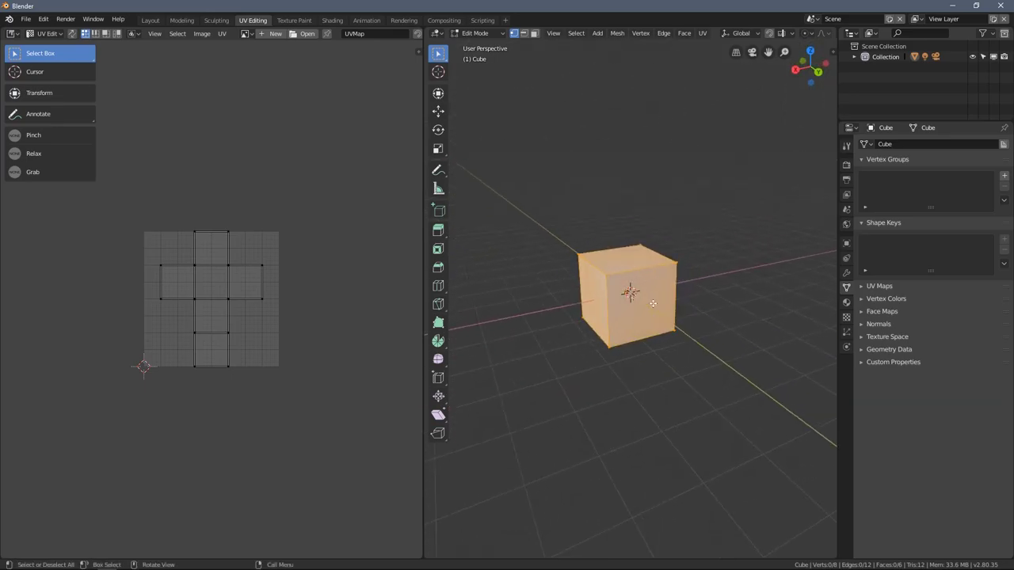
pyautogui.moveTo(612, 339); pyautogui.dragTo(586, 342, button='middle')
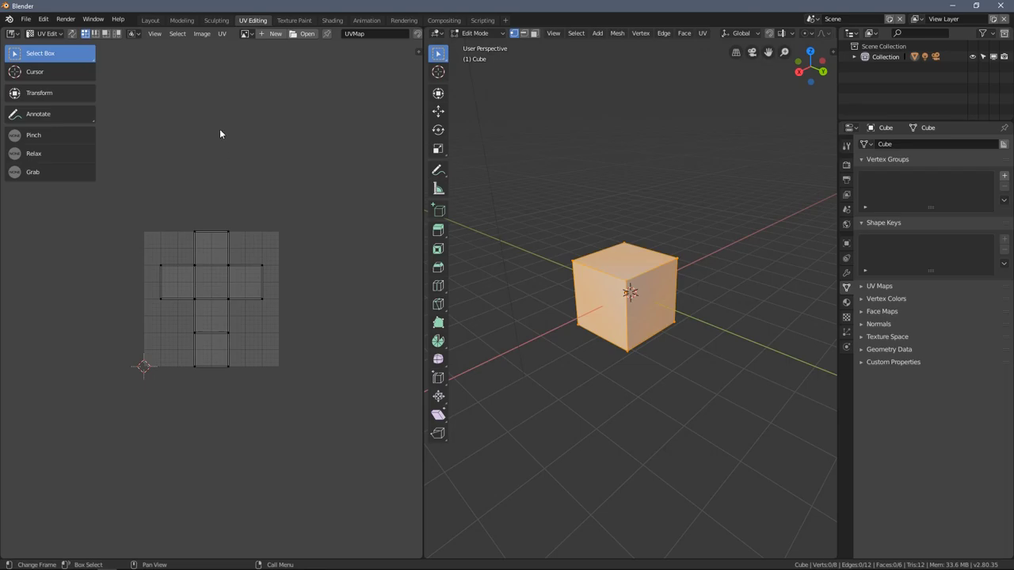
pyautogui.click(217, 21)
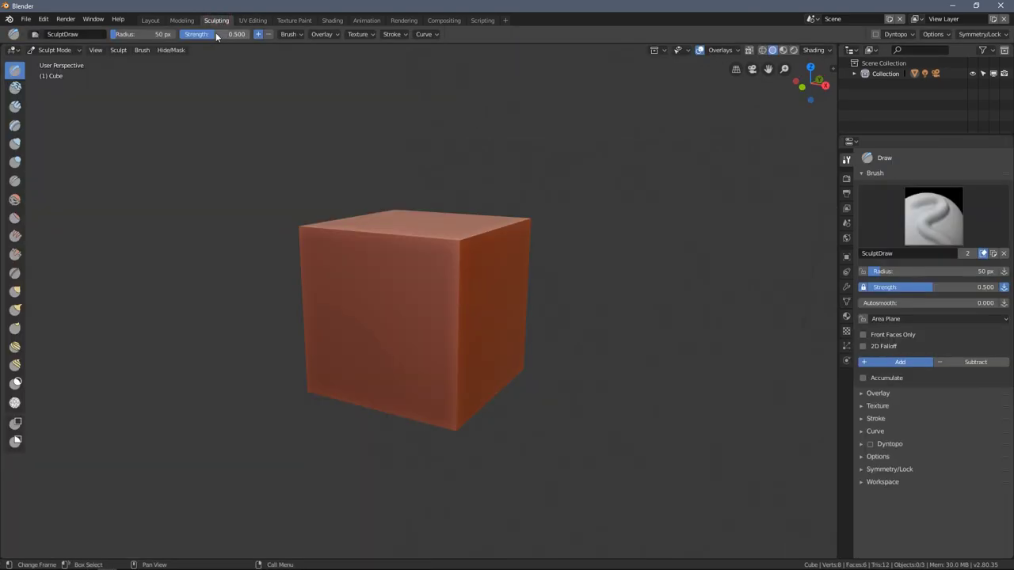
# Zoom and orbit around the red Sculpt Mode cube from above, front and other angles
pyautogui.scroll(-2, 333, 237)
pyautogui.moveTo(372, 248); pyautogui.dragTo(446, 332, button='middle')
pyautogui.scroll(-2, 446, 333)
pyautogui.moveTo(391, 292); pyautogui.dragTo(412, 289, button='middle')
pyautogui.moveTo(349, 273); pyautogui.dragTo(457, 284, button='middle')
pyautogui.moveTo(393, 281); pyautogui.dragTo(403, 263, button='middle')
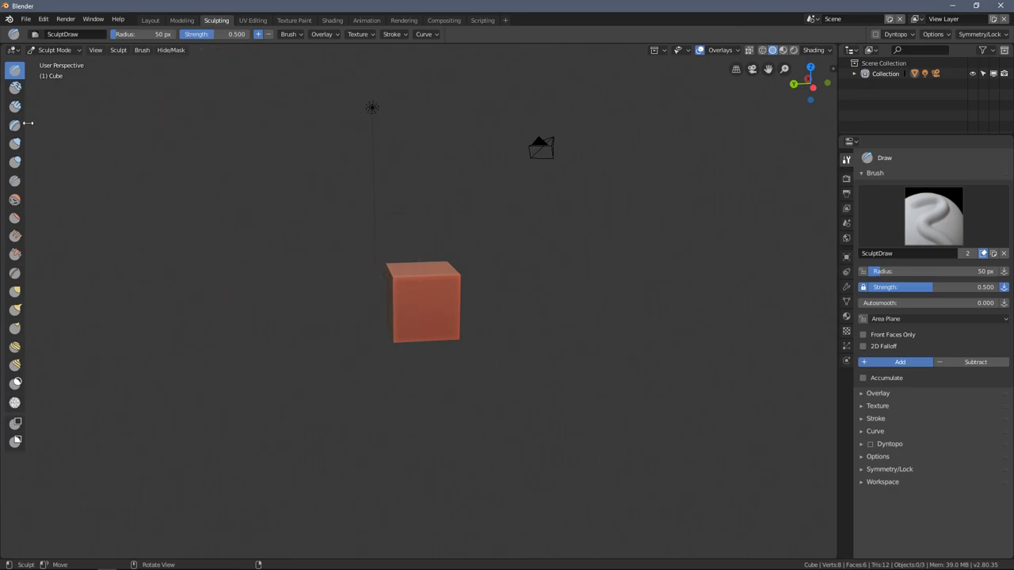
pyautogui.scroll(2, 405, 306)
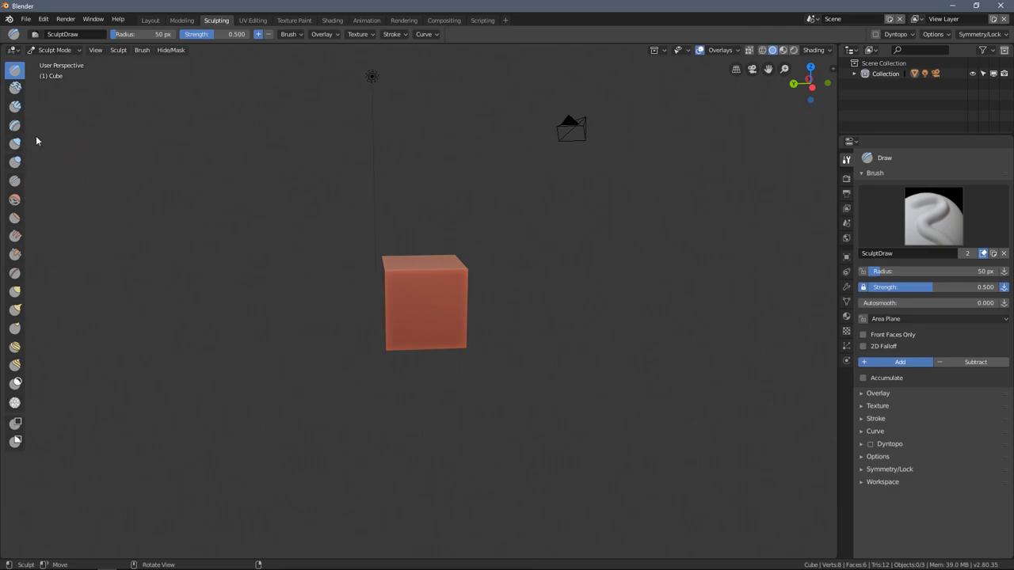
pyautogui.moveTo(364, 265); pyautogui.dragTo(410, 357, button='middle')
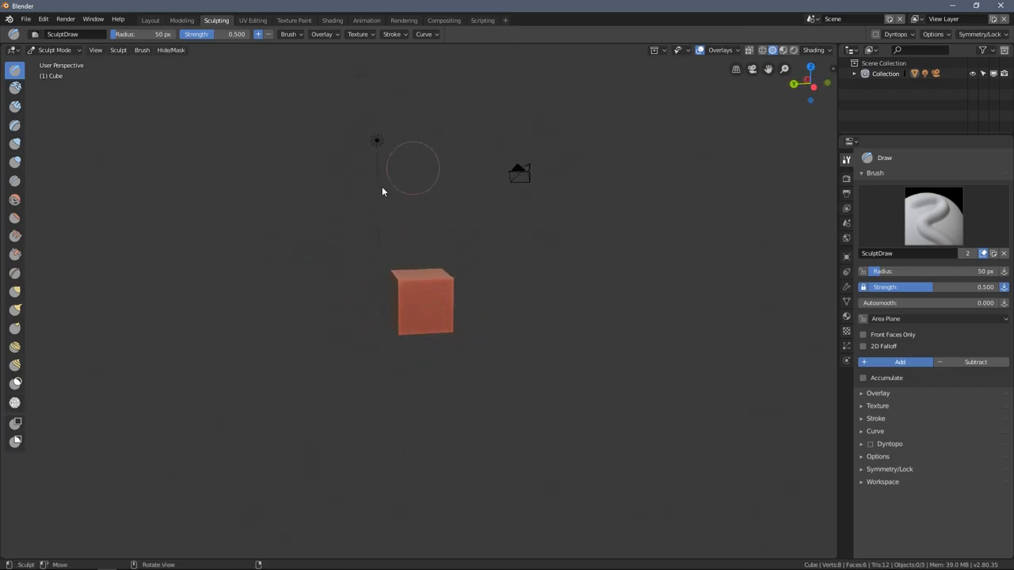
pyautogui.moveTo(403, 266); pyautogui.dragTo(432, 273, button='middle')
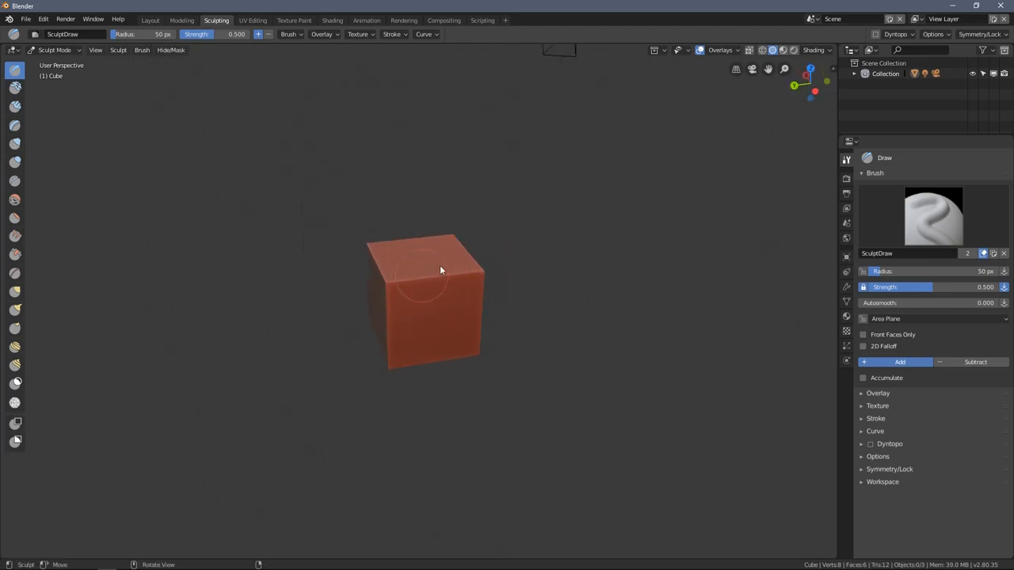
# Visit the Modeling workspace, then return to Layout and zoom and orbit around the cube
pyautogui.click(182, 21)
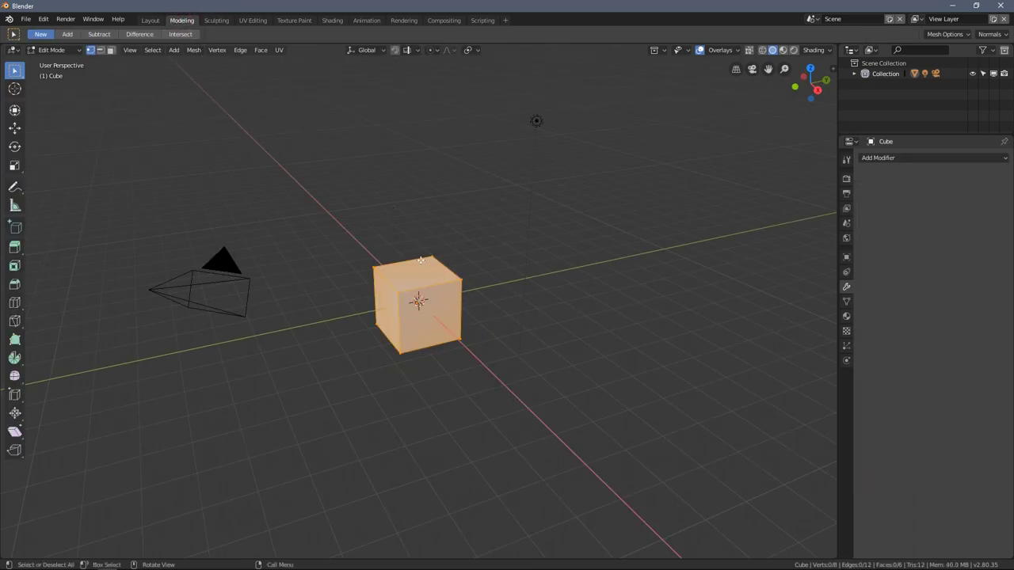
pyautogui.moveTo(425, 219)
pyautogui.mouseDown(button='middle')
pyautogui.moveTo(439, 219)
pyautogui.moveTo(428, 218)
pyautogui.mouseUp(button='middle')
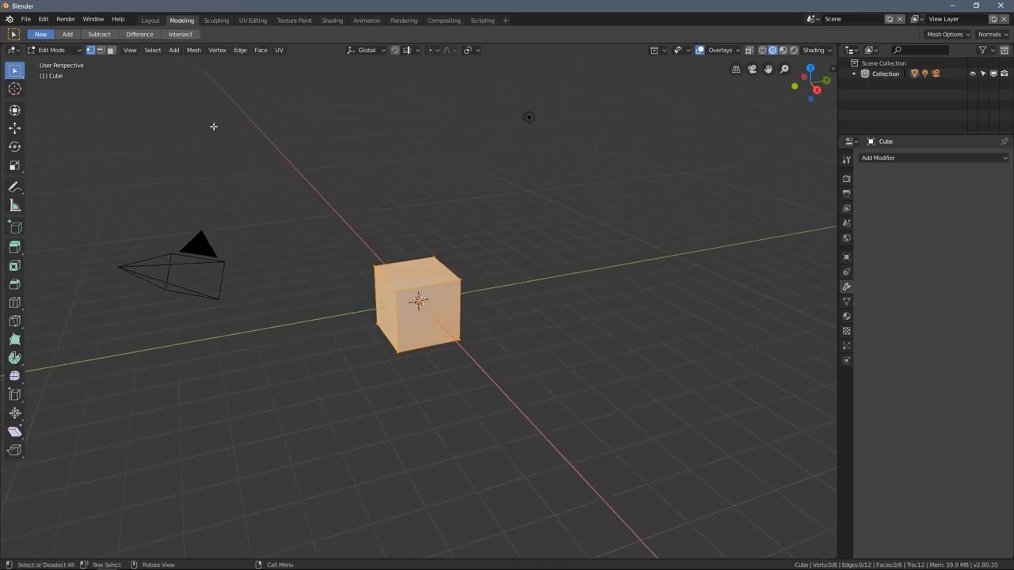
pyautogui.click(150, 21)
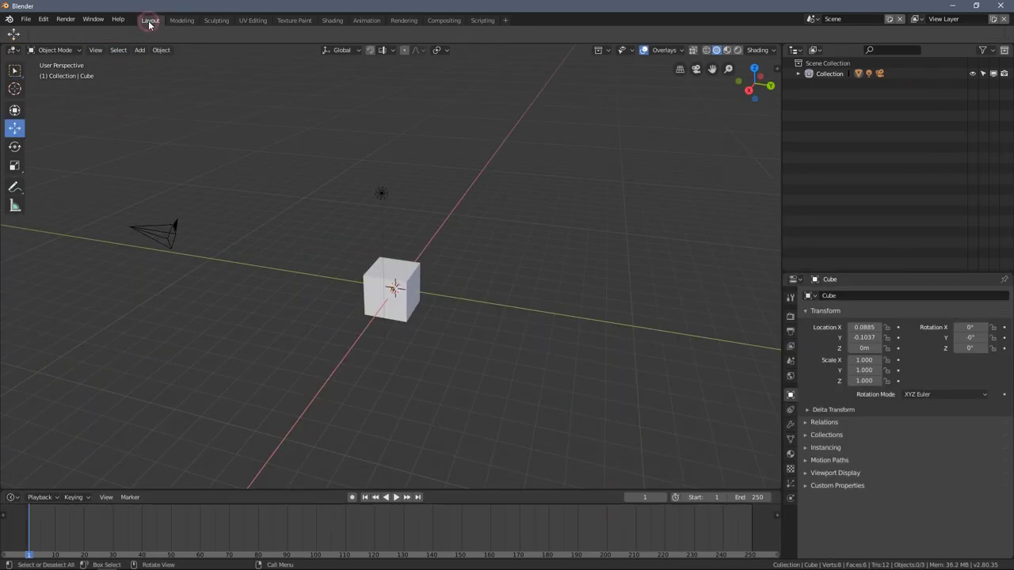
pyautogui.scroll(5, 382, 271)
pyautogui.moveTo(414, 288); pyautogui.dragTo(385, 274, button='middle')
pyautogui.moveTo(467, 285); pyautogui.dragTo(521, 274, button='middle')
# Start a new General scene with Ctrl+N and look around it in the Modeling workspace
pyautogui.hotkey('ctrl', 'n')
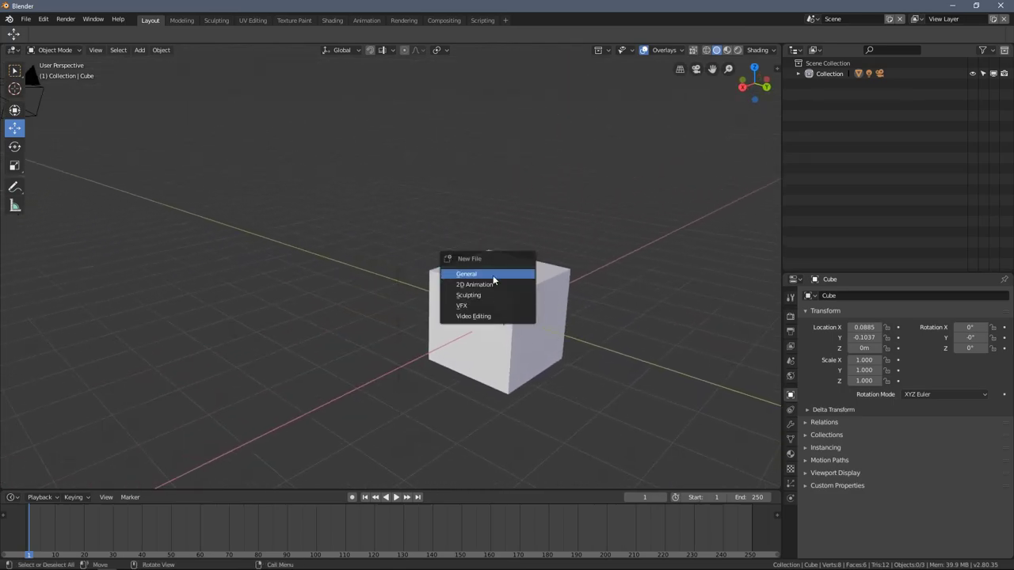
pyautogui.click(478, 279)
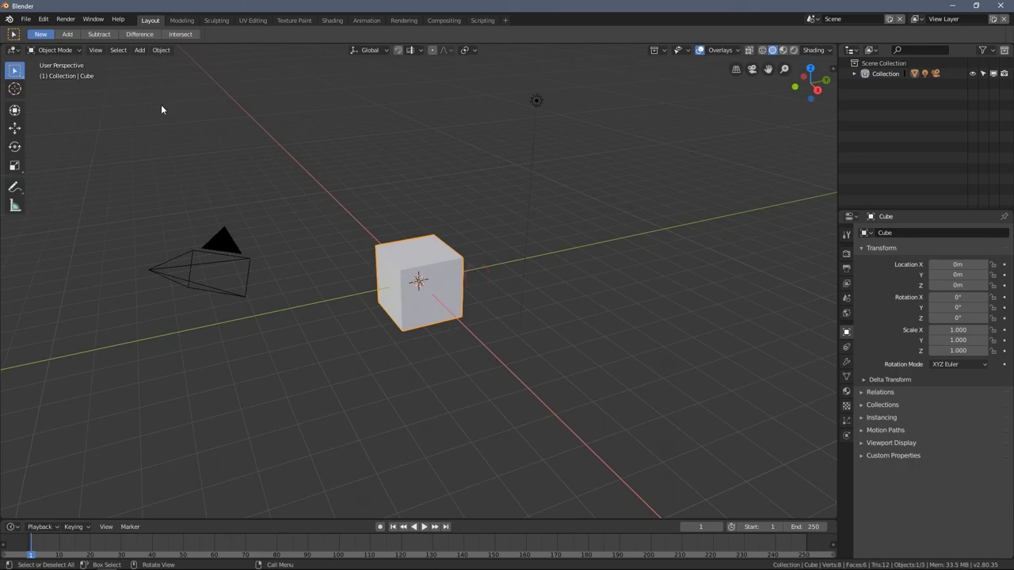
pyautogui.click(181, 21)
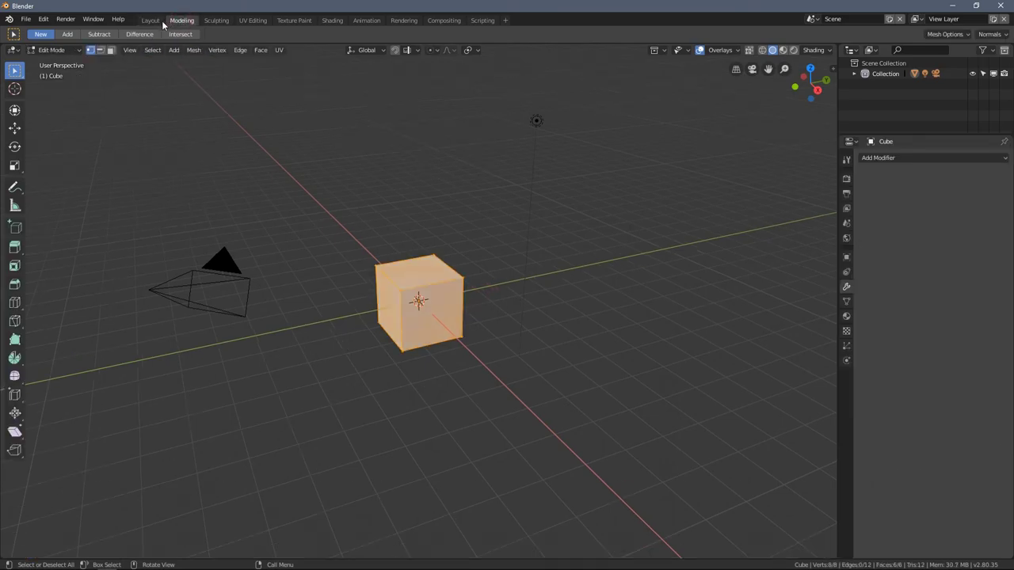
pyautogui.click(149, 21)
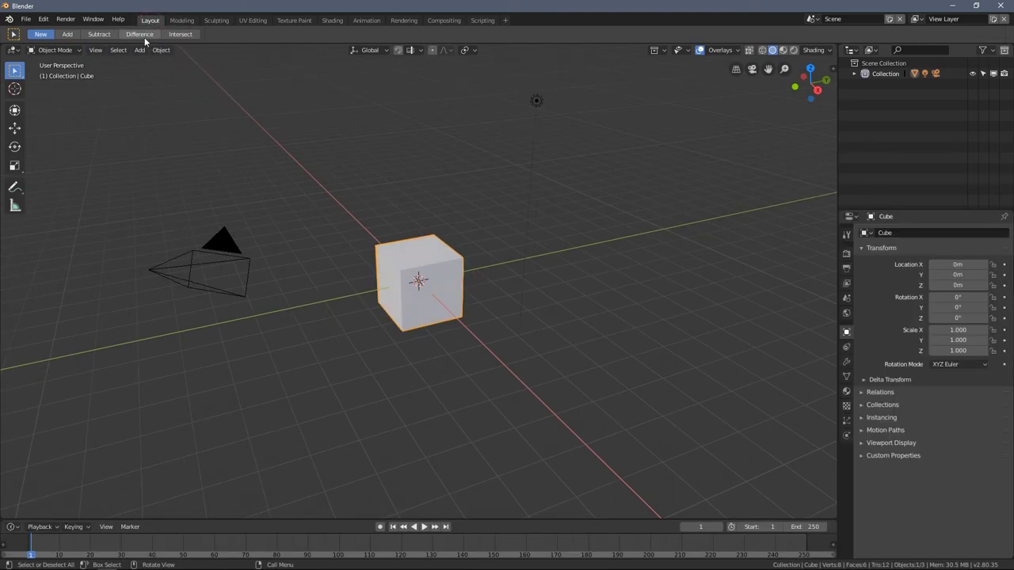
pyautogui.click(189, 23)
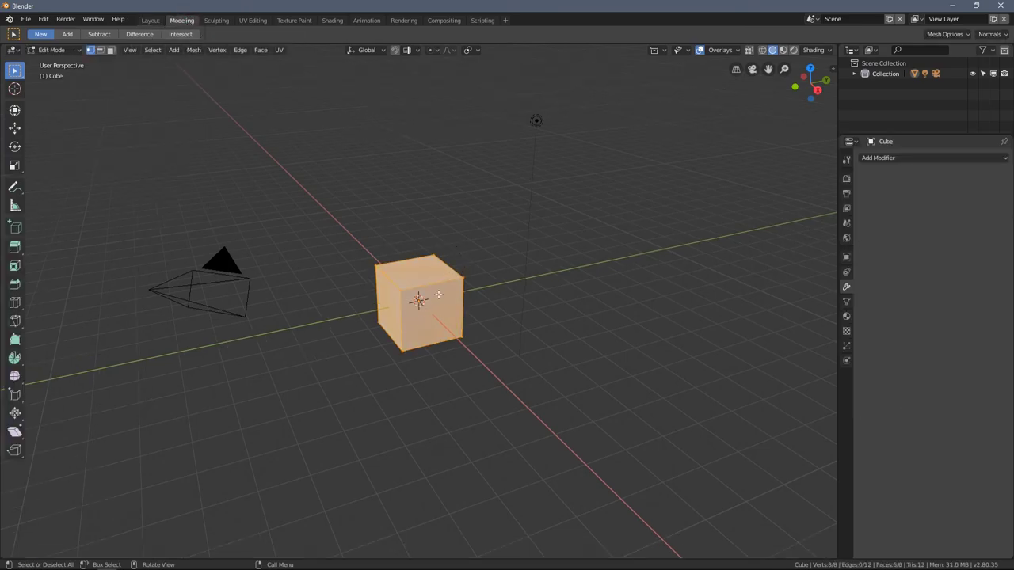
pyautogui.keyDown('shift'); pyautogui.moveTo(432, 316); pyautogui.dragTo(462, 312, button='middle'); pyautogui.keyUp('shift')
pyautogui.scroll(5, 457, 342)
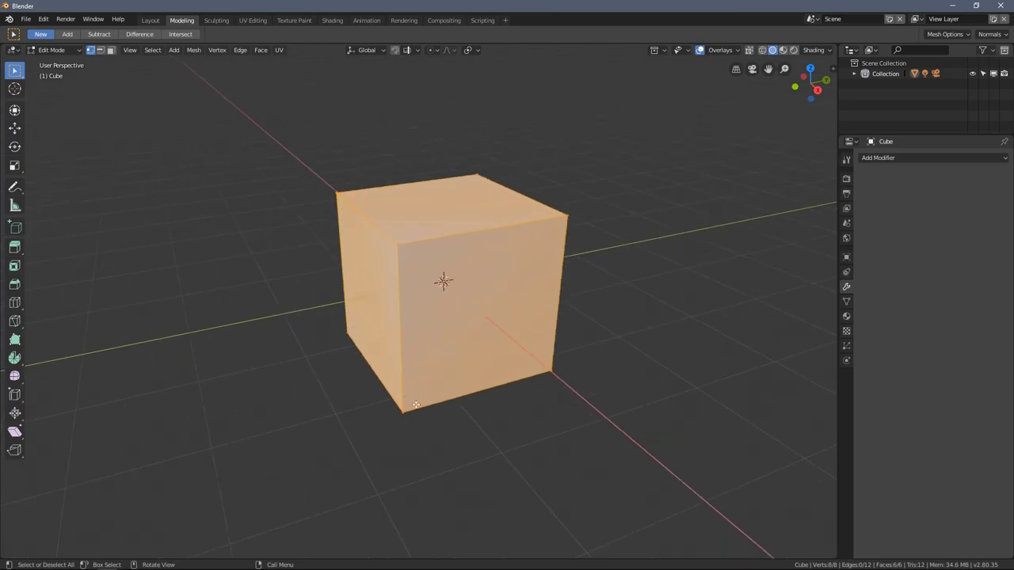
pyautogui.scroll(-1, 324, 169)
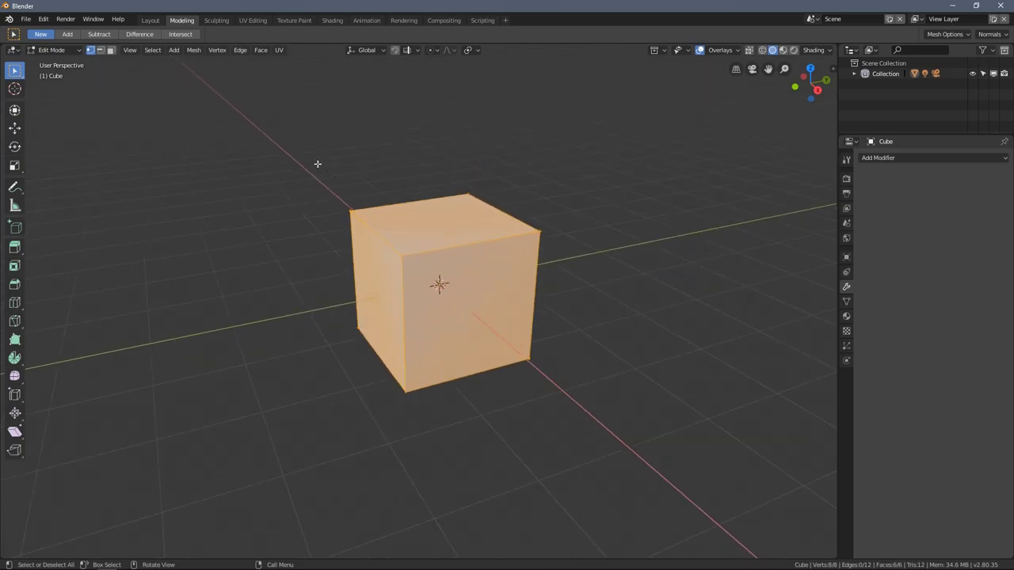
# Toggle repeatedly between the Layout and Modeling workspaces, ending in Layout
pyautogui.click(148, 21)
pyautogui.scroll(5, 388, 231)
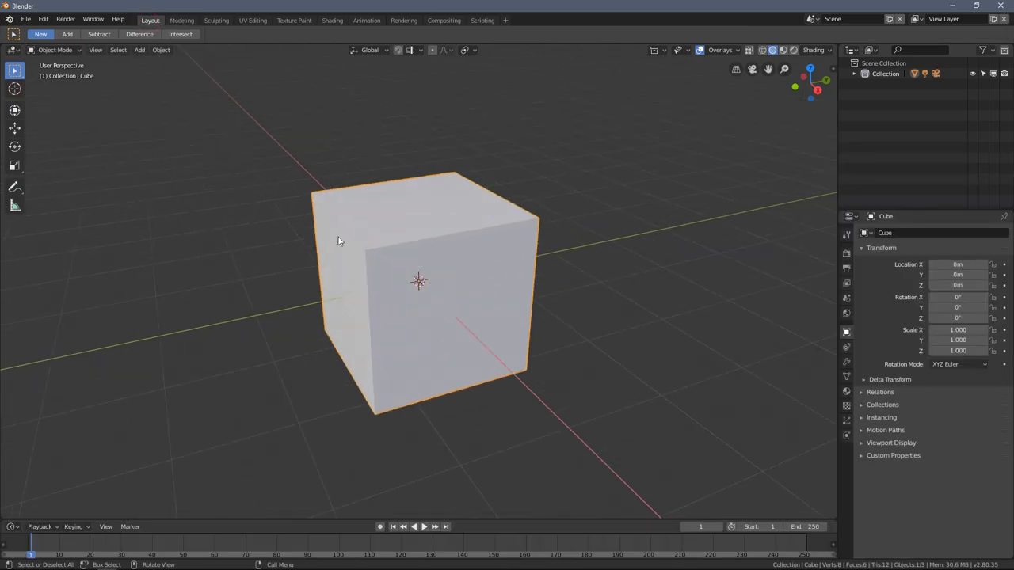
pyautogui.click(179, 21)
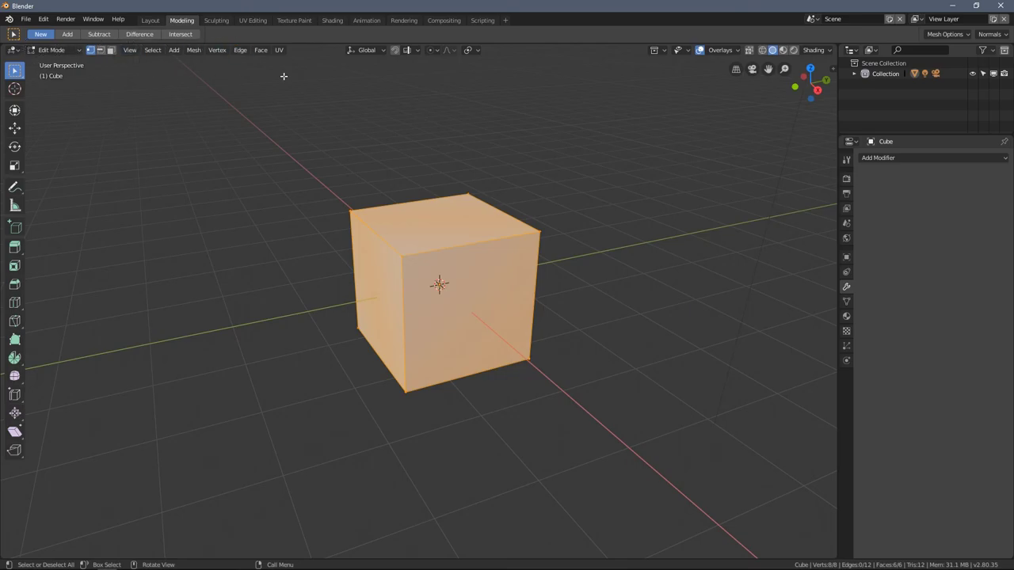
pyautogui.click(150, 20)
pyautogui.click(182, 22)
pyautogui.click(150, 21)
pyautogui.click(183, 22)
pyautogui.click(151, 21)
pyautogui.click(182, 21)
pyautogui.click(150, 21)
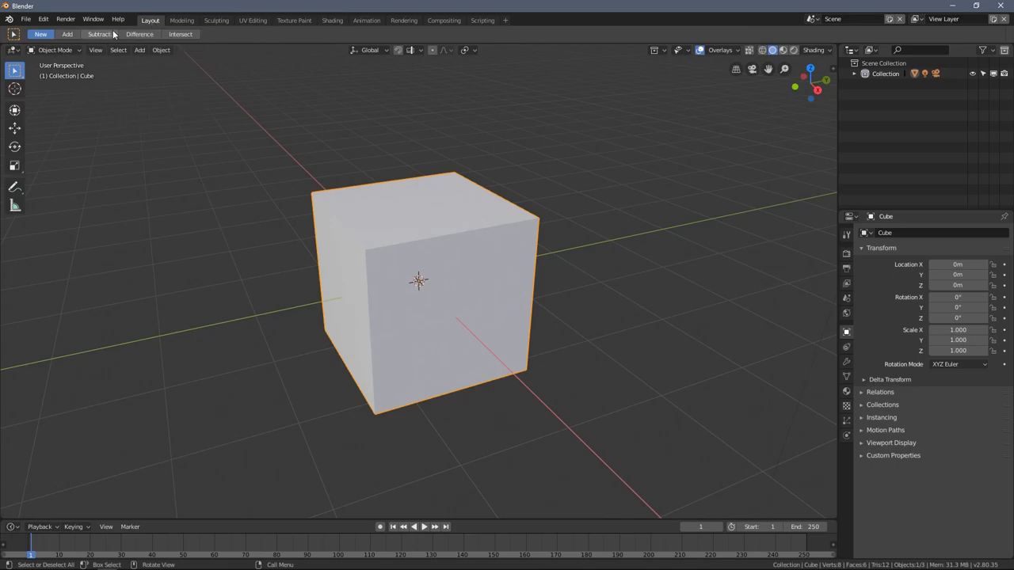
# Put the cube into Edit Mode from the interaction mode menu, checking Modeling in between
pyautogui.click(52, 50)
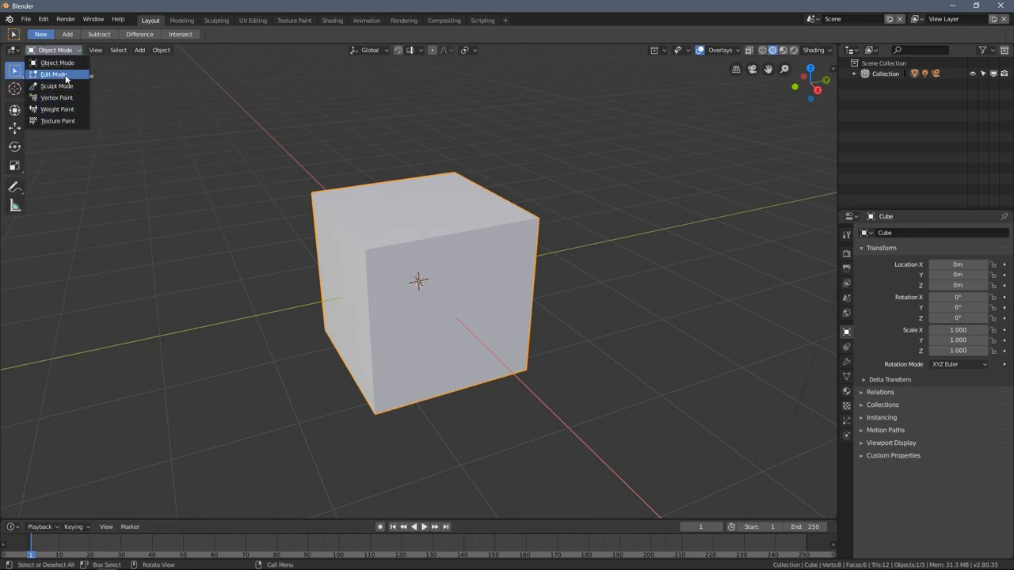
pyautogui.click(55, 74)
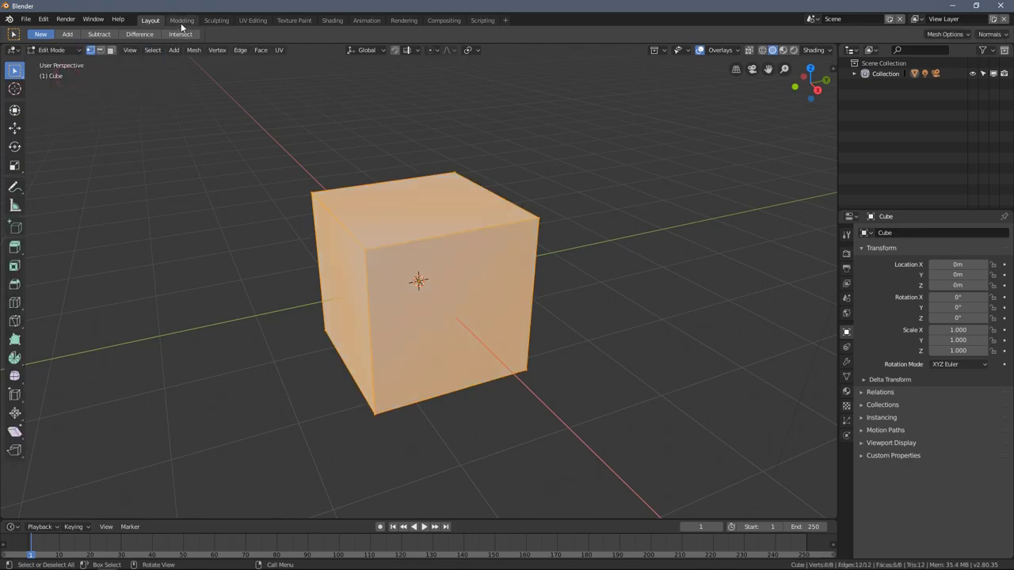
pyautogui.click(181, 19)
pyautogui.click(147, 21)
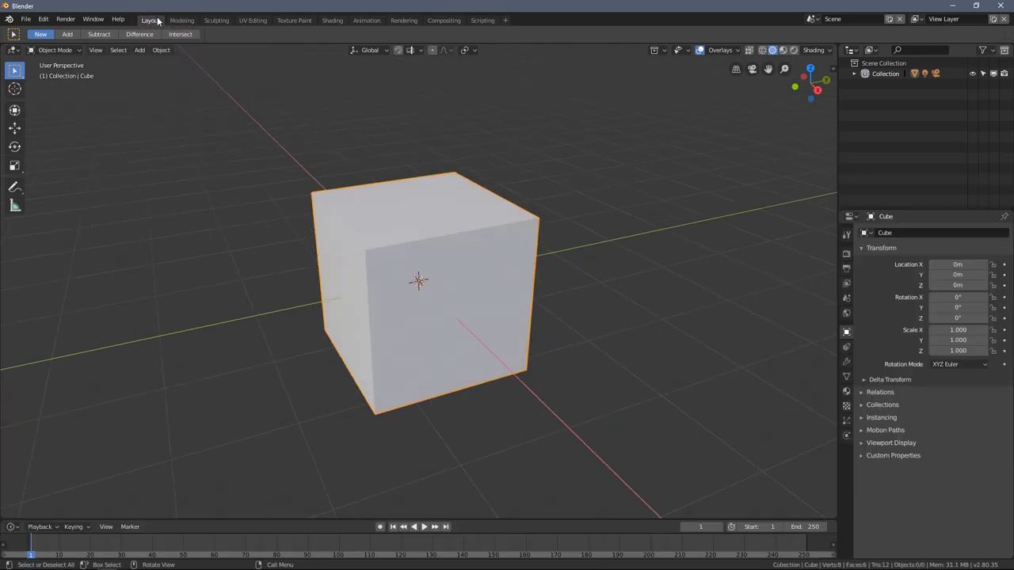
pyautogui.click(70, 50)
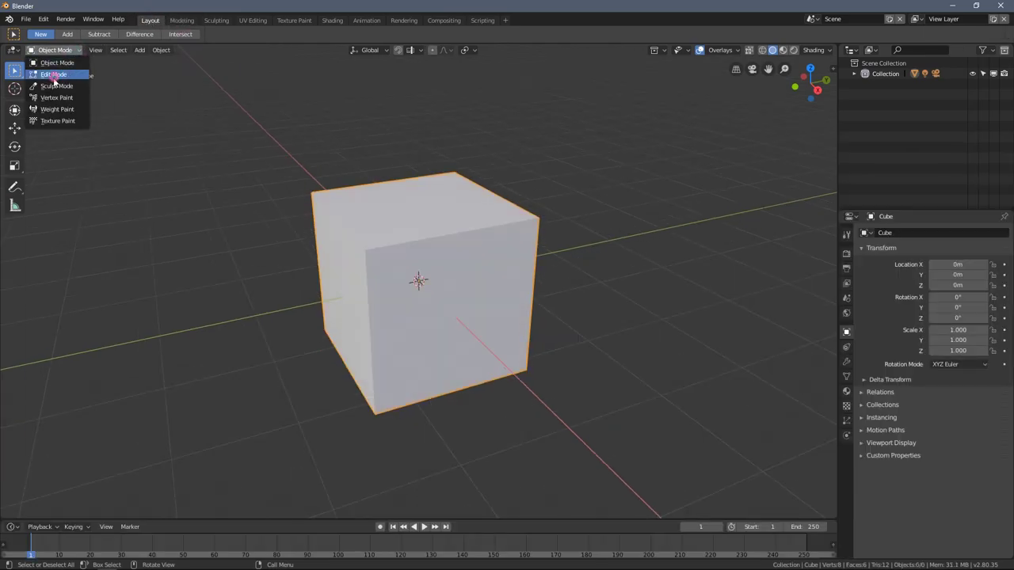
pyautogui.click(56, 75)
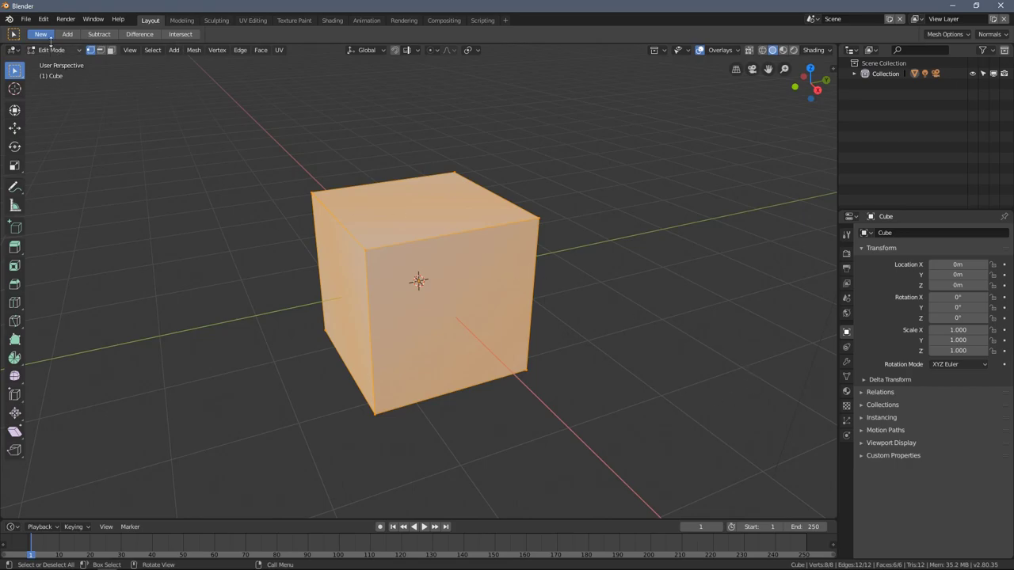
# Widen the outliner and properties column, make the timeline taller, and bring up the interaction-mode list
pyautogui.moveTo(837, 127); pyautogui.dragTo(759, 129)
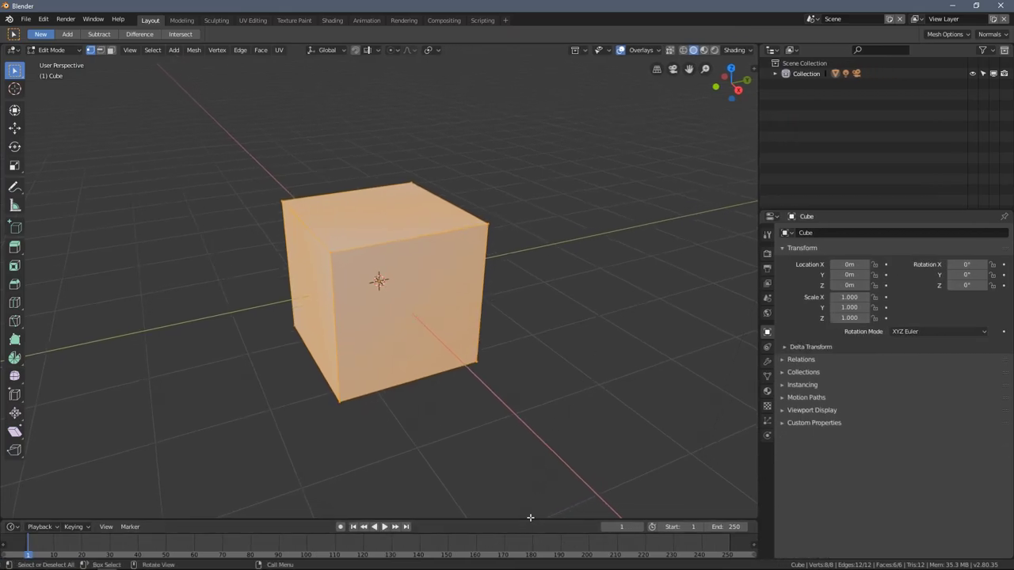
pyautogui.moveTo(530, 519); pyautogui.dragTo(506, 448)
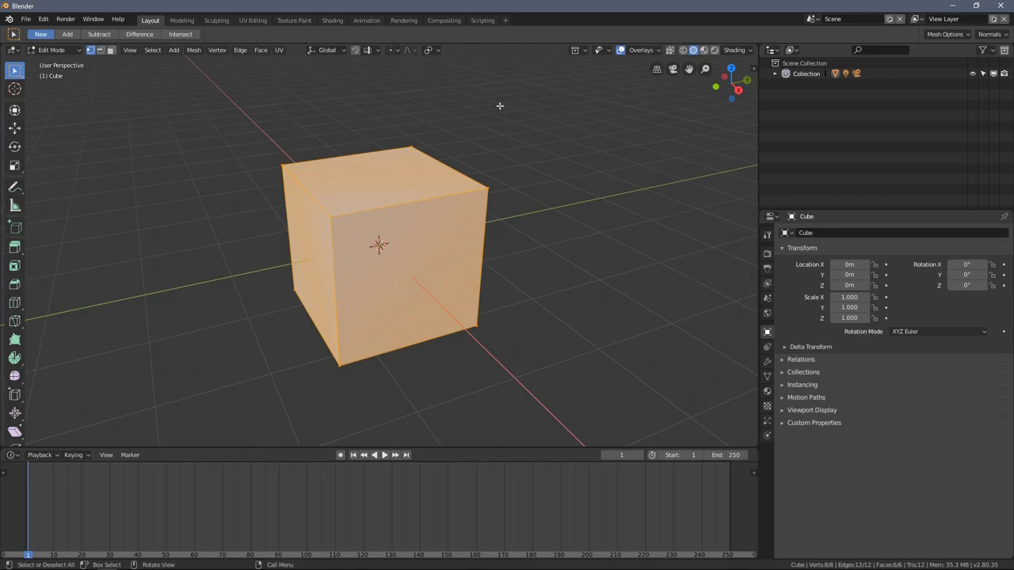
pyautogui.click(66, 51)
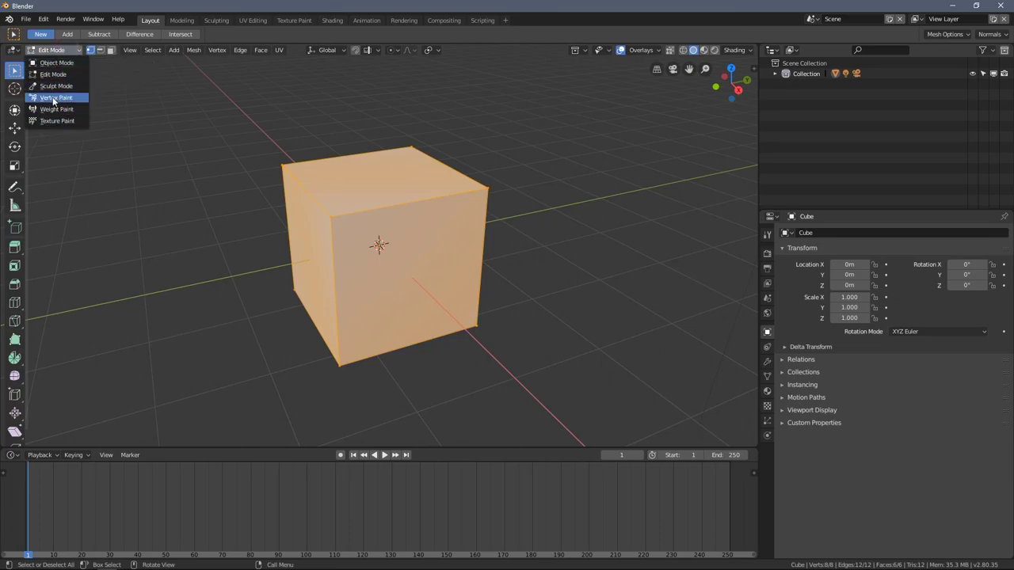
# Put the cube in Sculpt Mode, visit the Sculpting workspace, then go back to Layout and the mode list
pyautogui.click(55, 50)
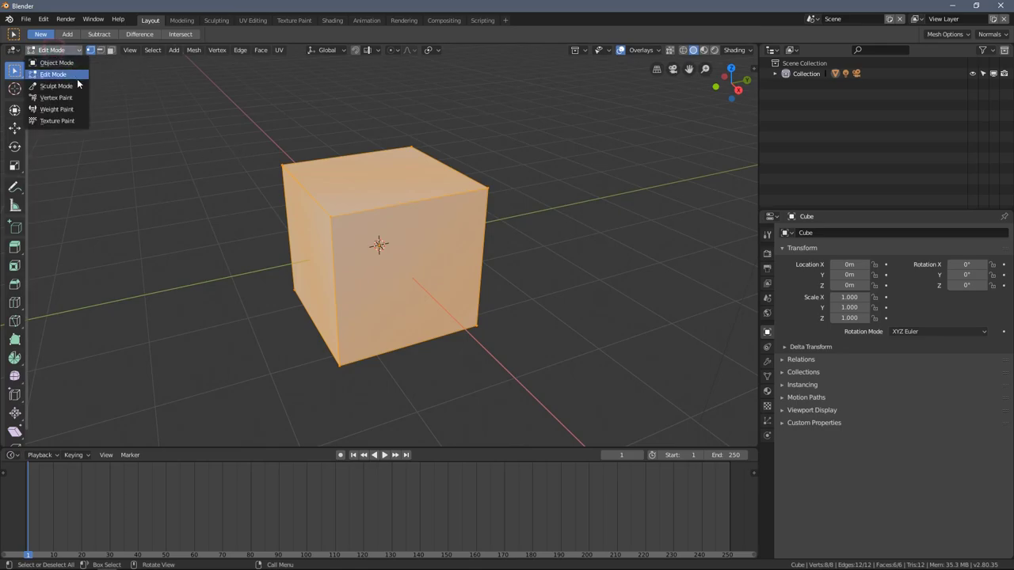
pyautogui.click(70, 87)
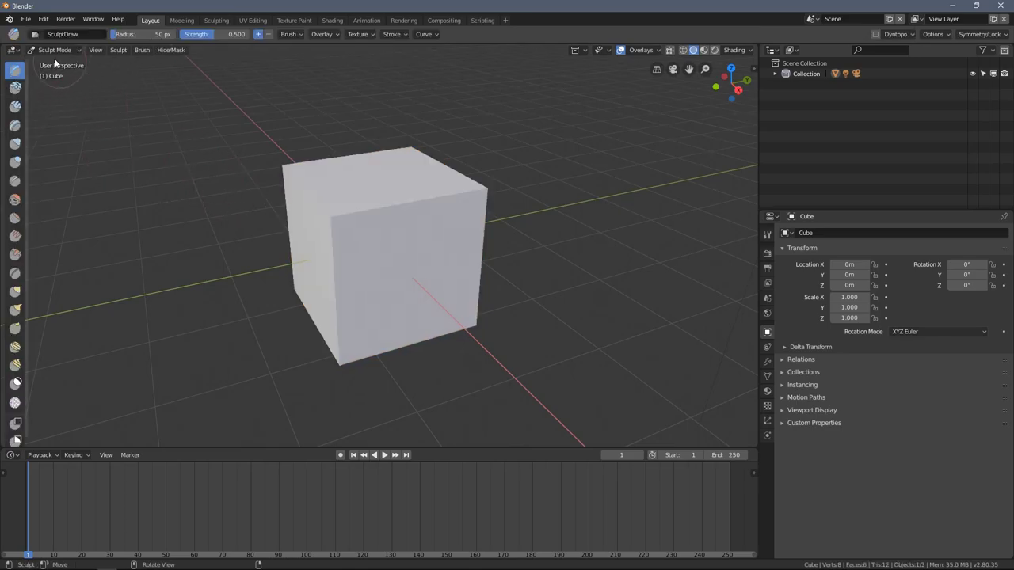
pyautogui.click(216, 21)
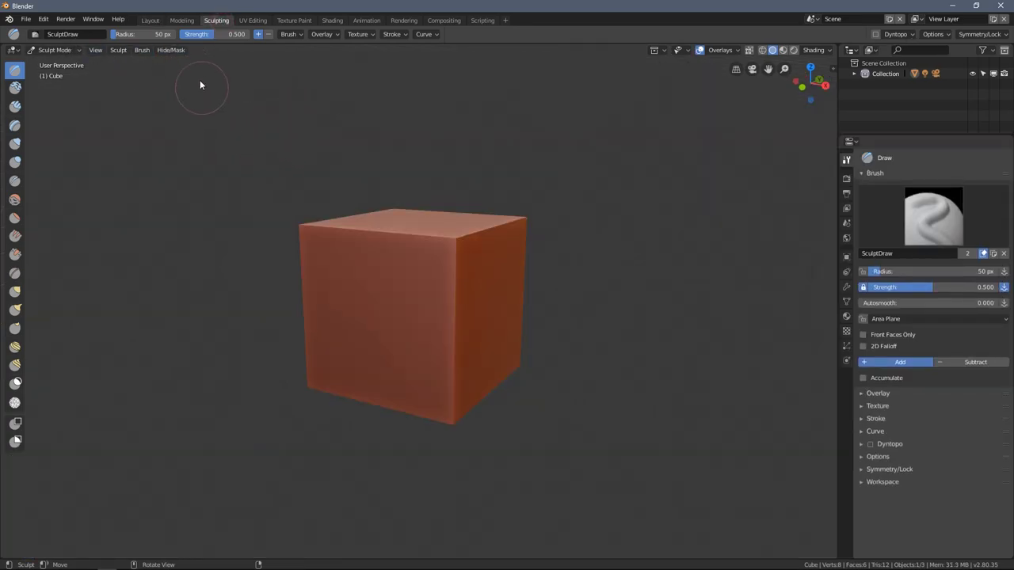
pyautogui.click(151, 21)
pyautogui.click(49, 49)
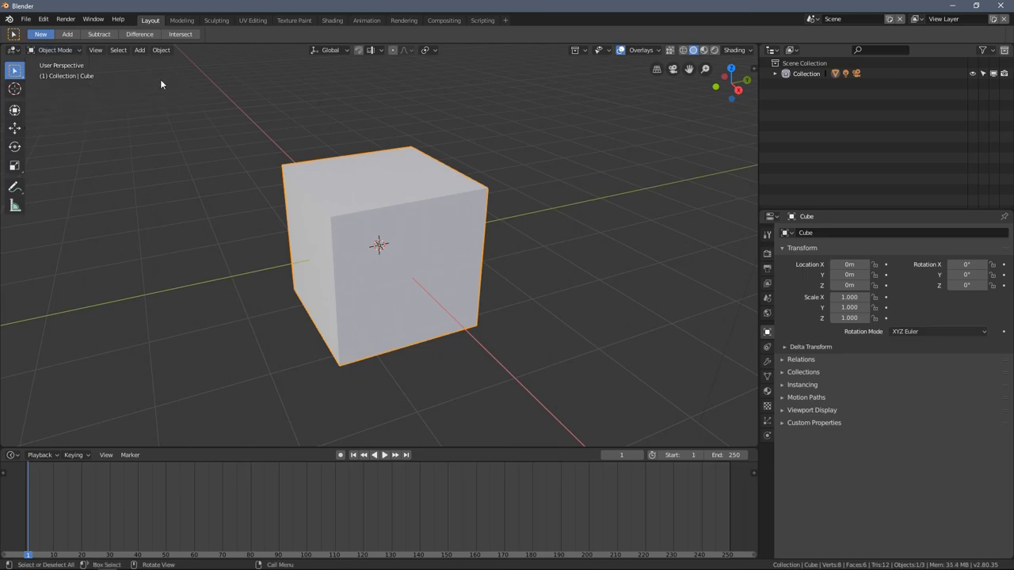
pyautogui.scroll(-4, 392, 187)
pyautogui.moveTo(392, 187)
pyautogui.mouseDown(button='middle')
pyautogui.moveTo(412, 194)
pyautogui.moveTo(376, 195)
pyautogui.mouseUp(button='middle')
pyautogui.scroll(-2, 376, 196)
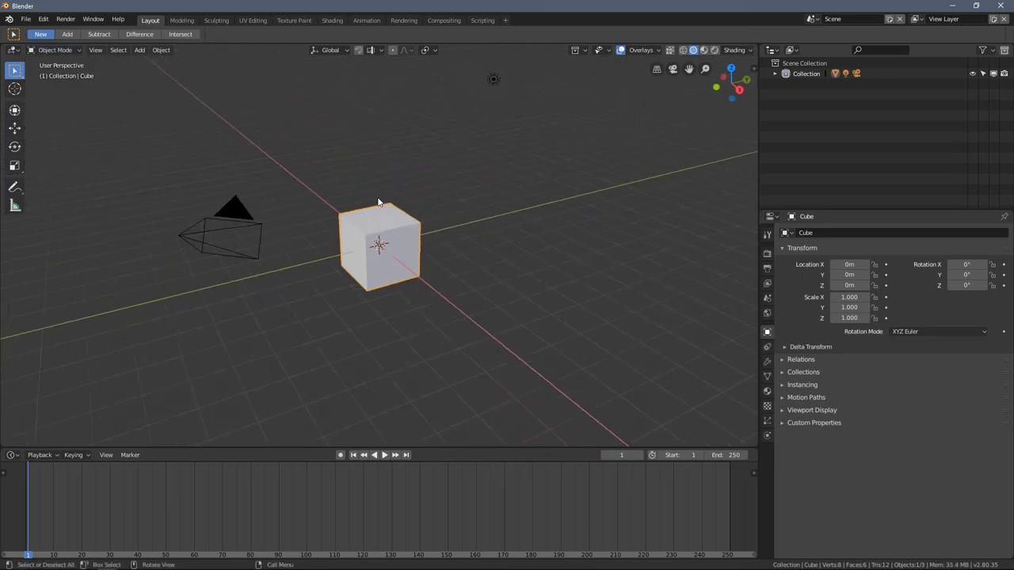
pyautogui.moveTo(306, 163); pyautogui.dragTo(292, 161, button='middle')
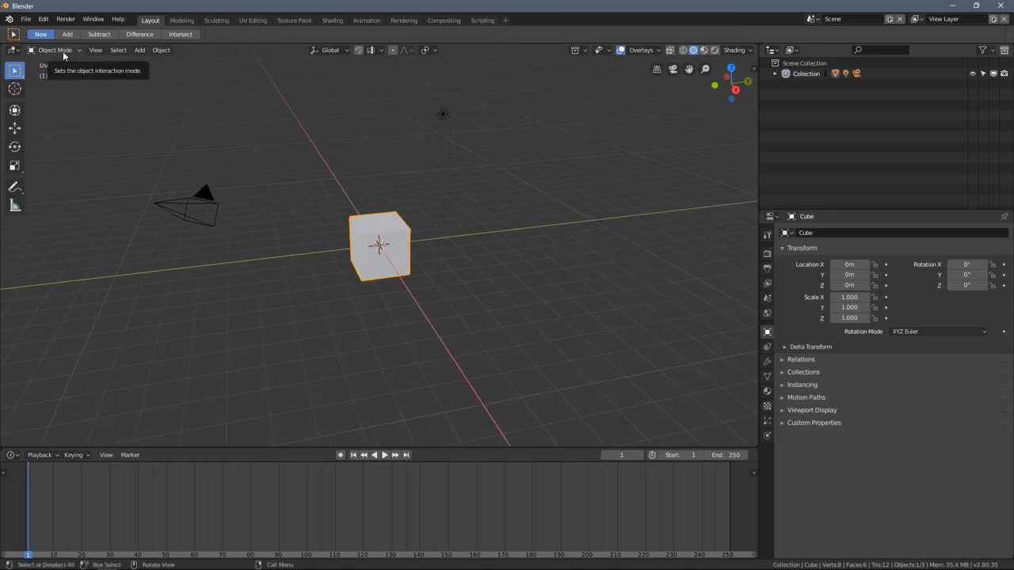
pyautogui.moveTo(295, 175); pyautogui.dragTo(329, 182, button='middle')
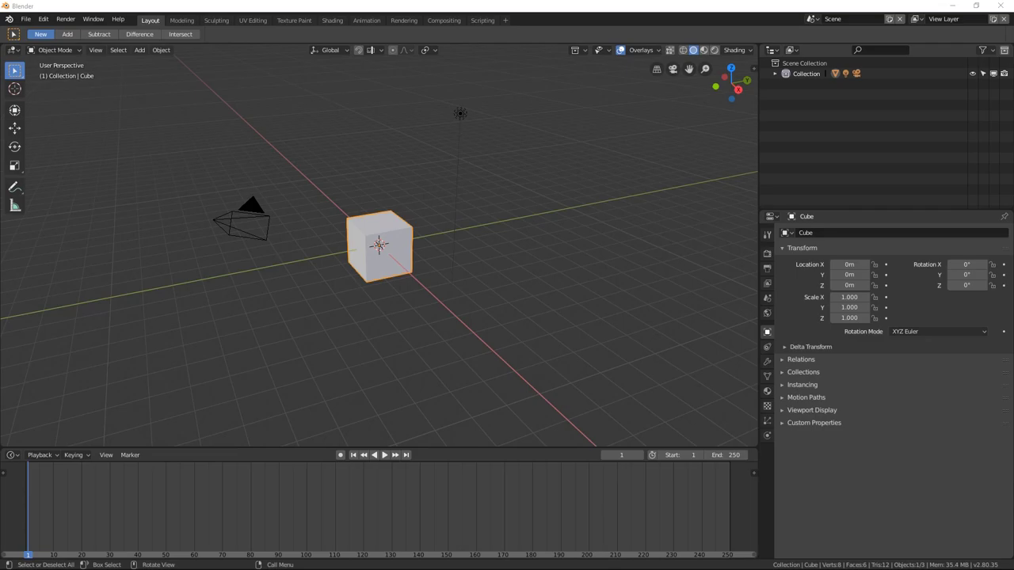
pyautogui.click(65, 52)
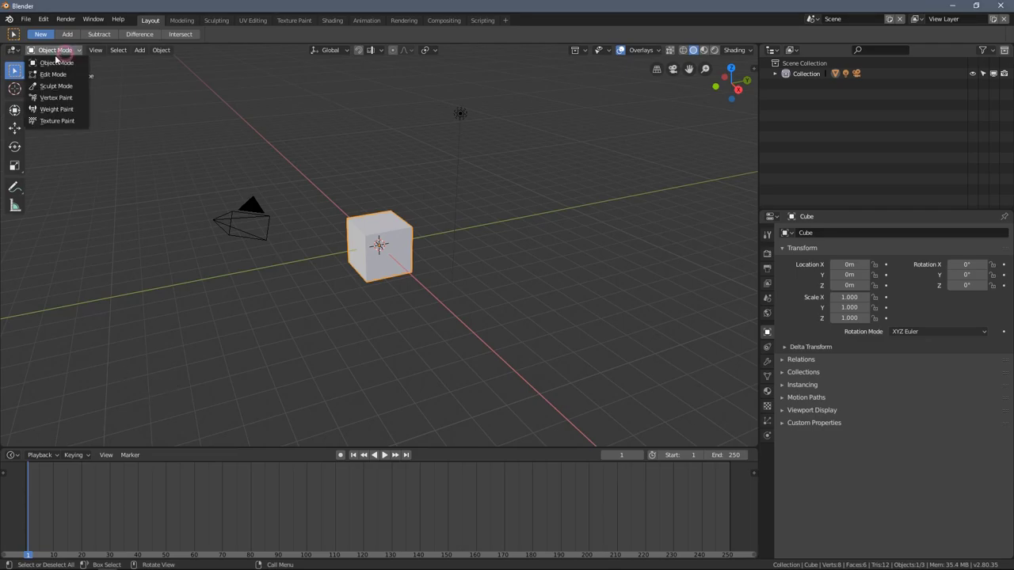
pyautogui.click(53, 73)
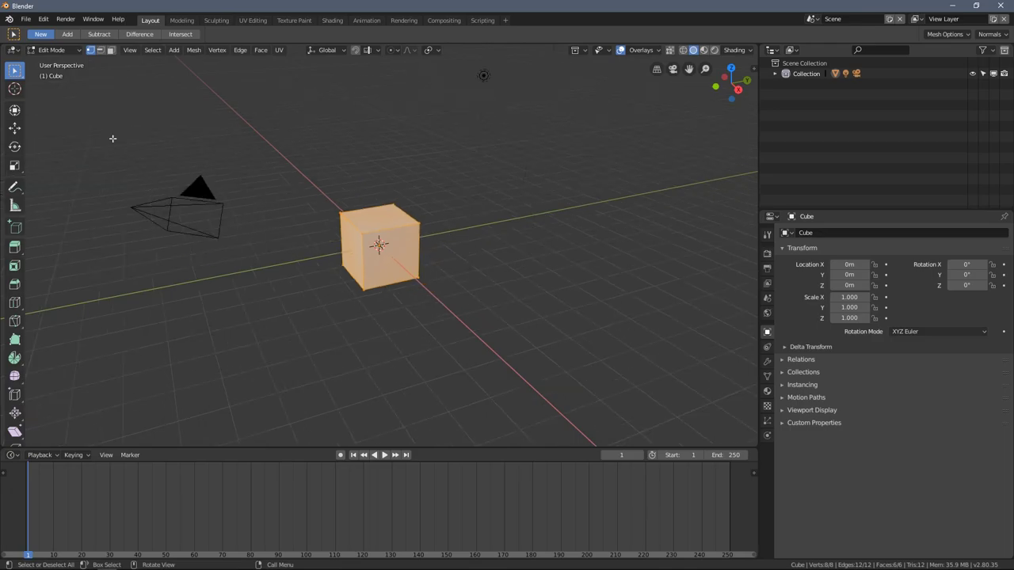
pyautogui.click(60, 49)
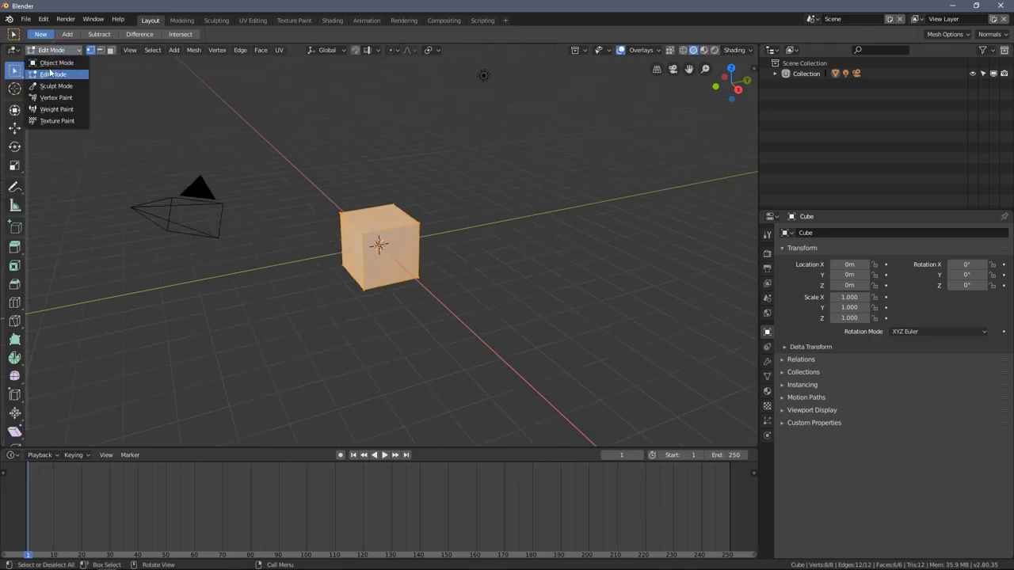
pyautogui.click(52, 63)
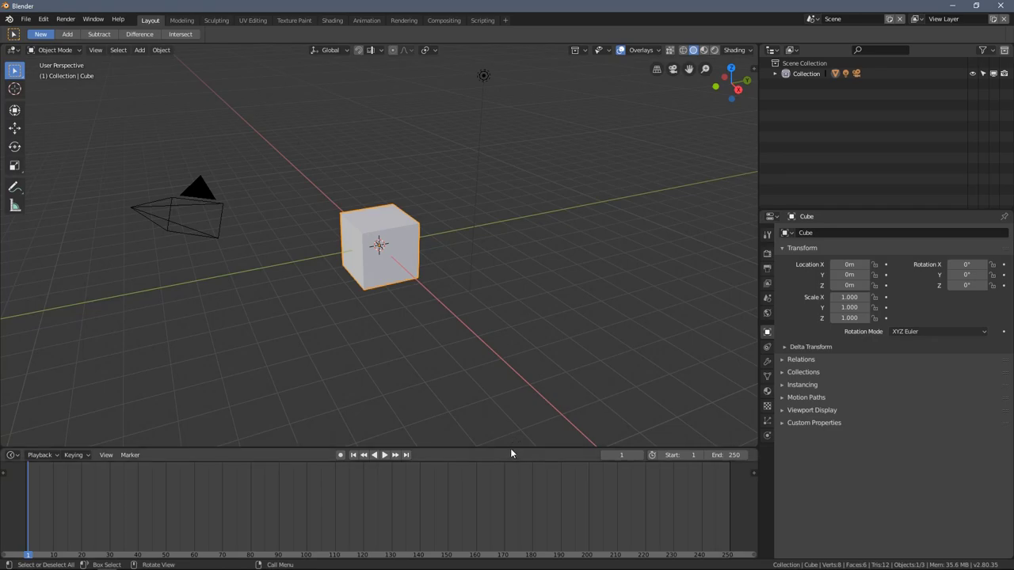
# Shrink the timeline, split the 3D view side by side, and double the properties and outliner areas
pyautogui.moveTo(505, 448); pyautogui.dragTo(506, 491)
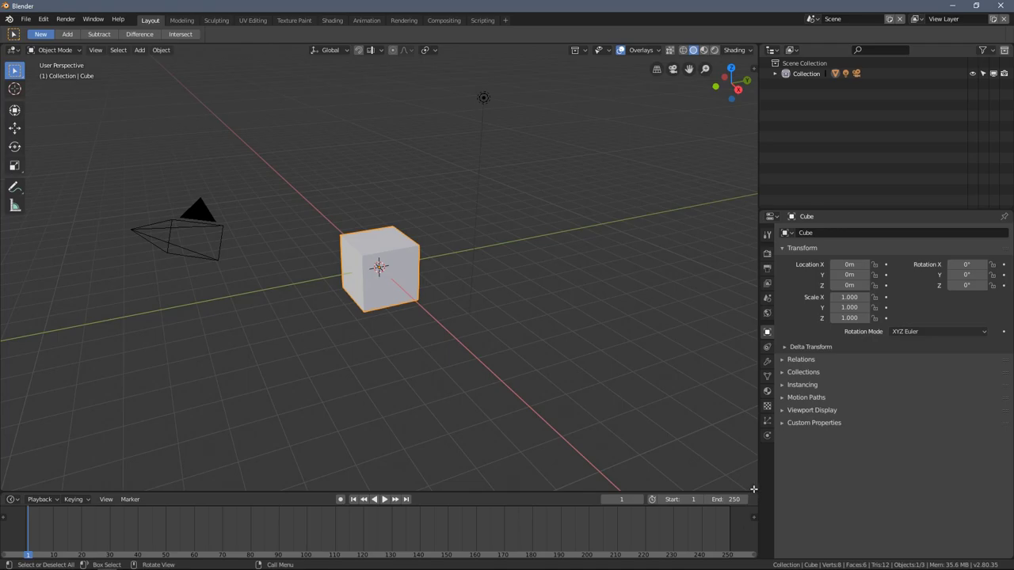
pyautogui.moveTo(753, 489); pyautogui.dragTo(389, 438)
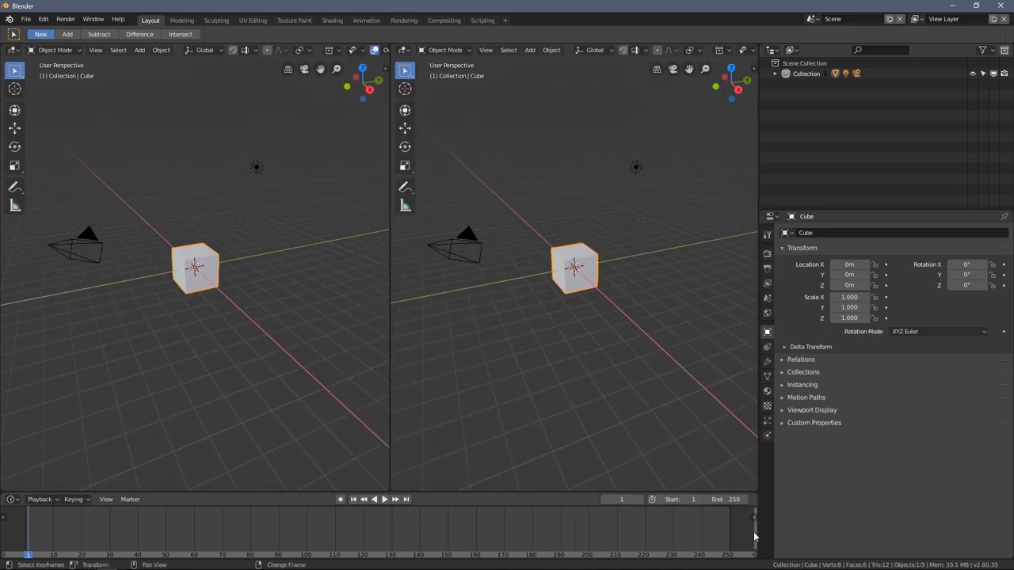
pyautogui.moveTo(763, 556); pyautogui.dragTo(821, 290)
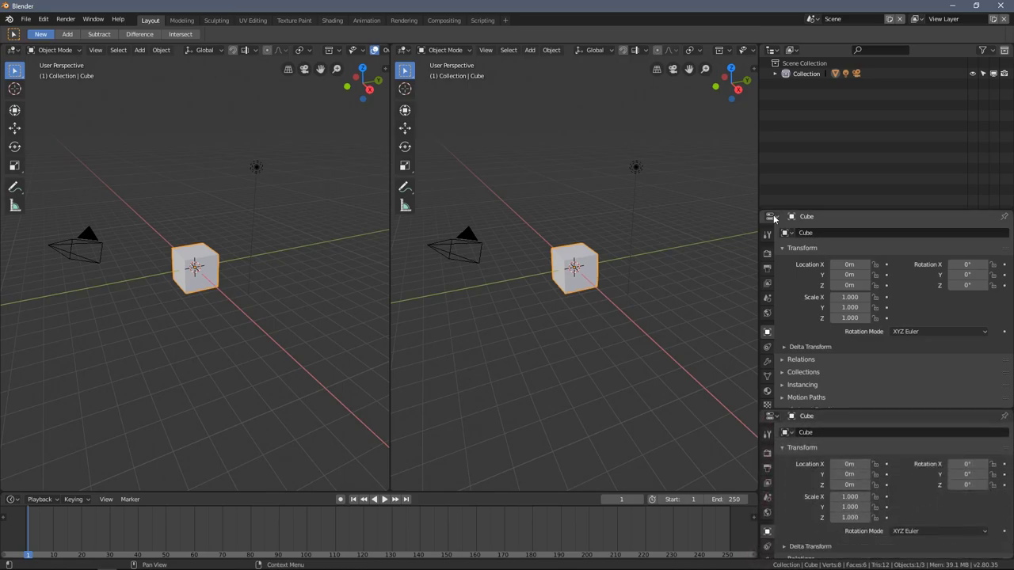
pyautogui.moveTo(763, 206); pyautogui.dragTo(860, 186)
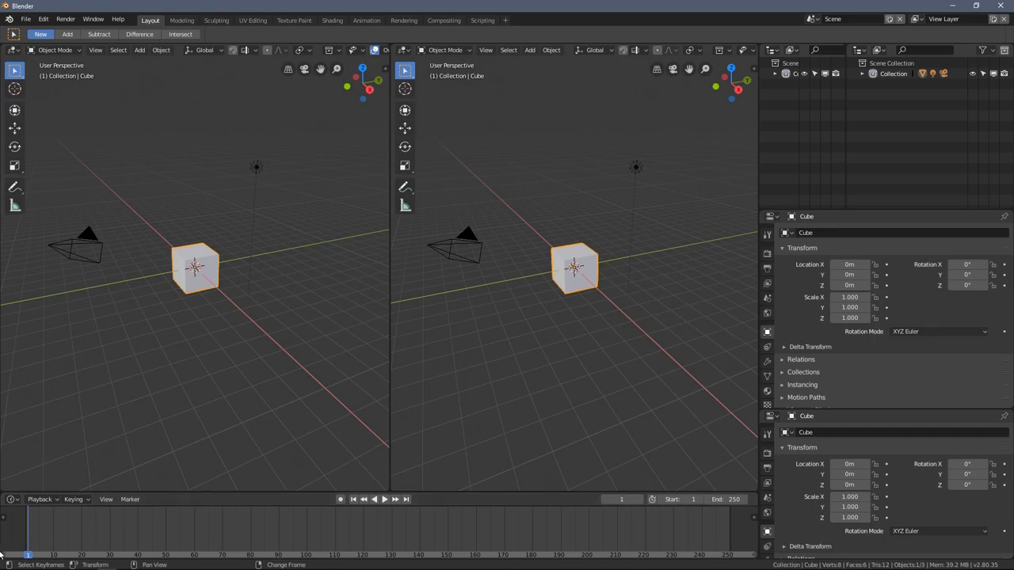
# Split the timeline in two, divide the right 3D view into three views, and bring up new-file templates
pyautogui.moveTo(5, 549); pyautogui.dragTo(320, 550)
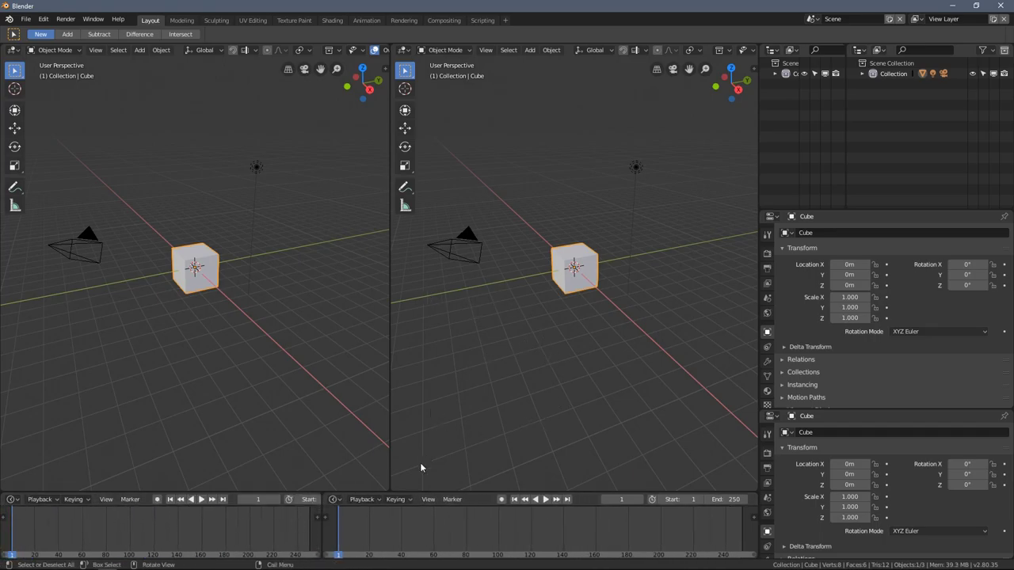
pyautogui.moveTo(399, 484); pyautogui.dragTo(475, 301)
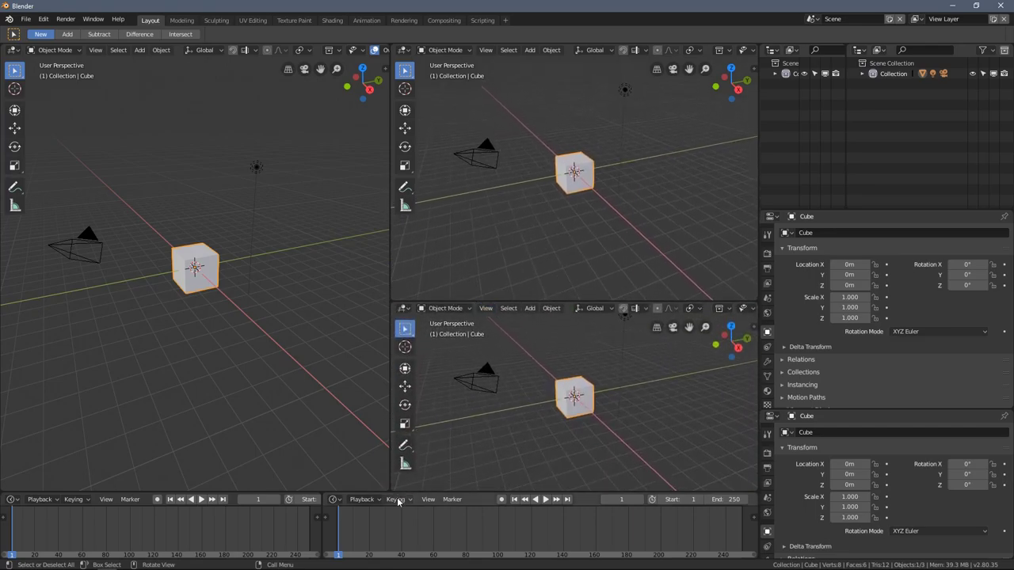
pyautogui.moveTo(395, 485); pyautogui.dragTo(496, 459)
pyautogui.hotkey('ctrl', 'n')
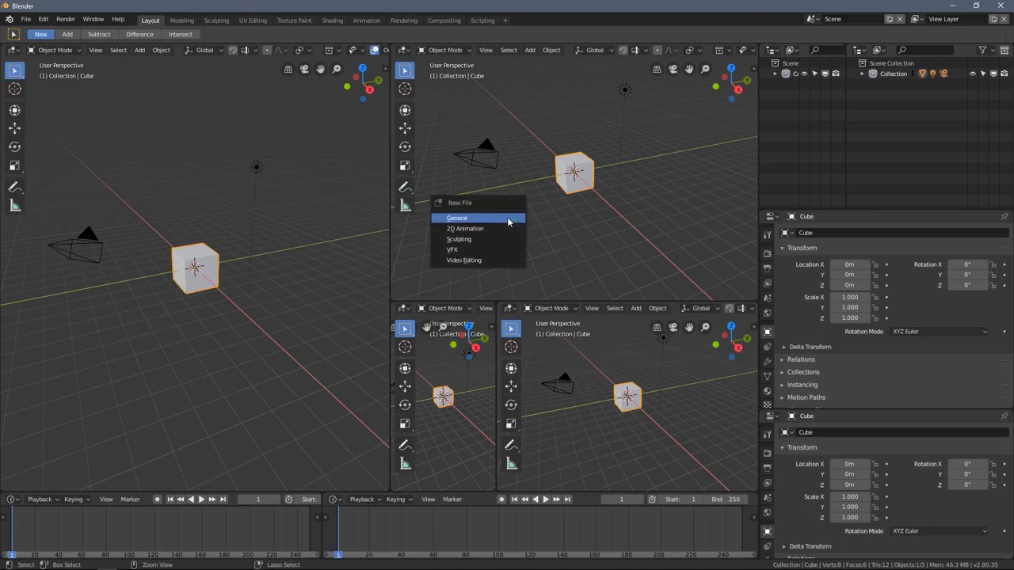
# Start a new General file, widening the outliner/properties column and resizing the timeline
pyautogui.click(507, 217)
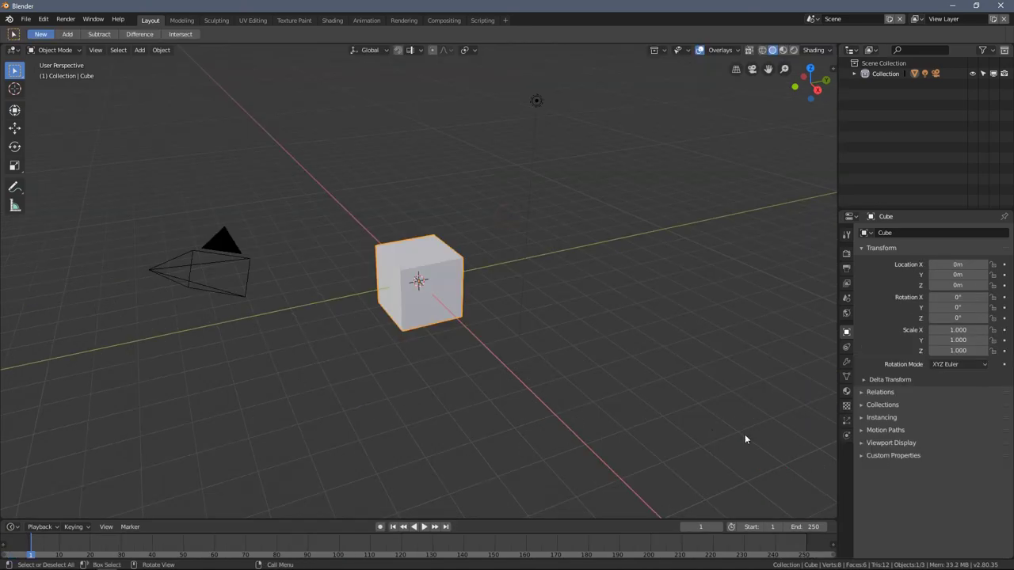
pyautogui.moveTo(837, 311); pyautogui.dragTo(779, 340)
pyautogui.moveTo(612, 519); pyautogui.dragTo(613, 471)
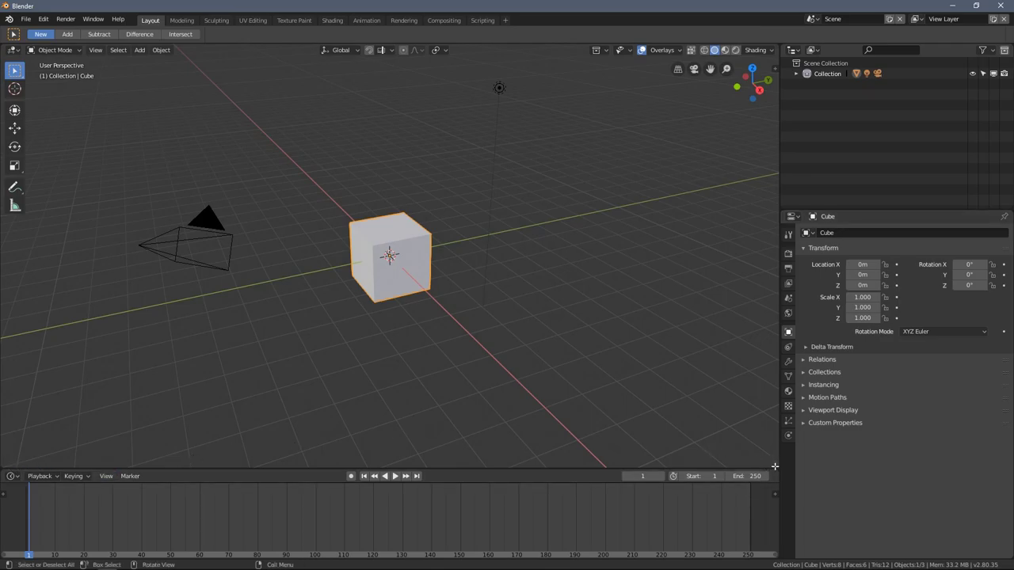
# Split the 3D view into left and right, stack the left side into two views, and widen them
pyautogui.moveTo(773, 466); pyautogui.dragTo(383, 235)
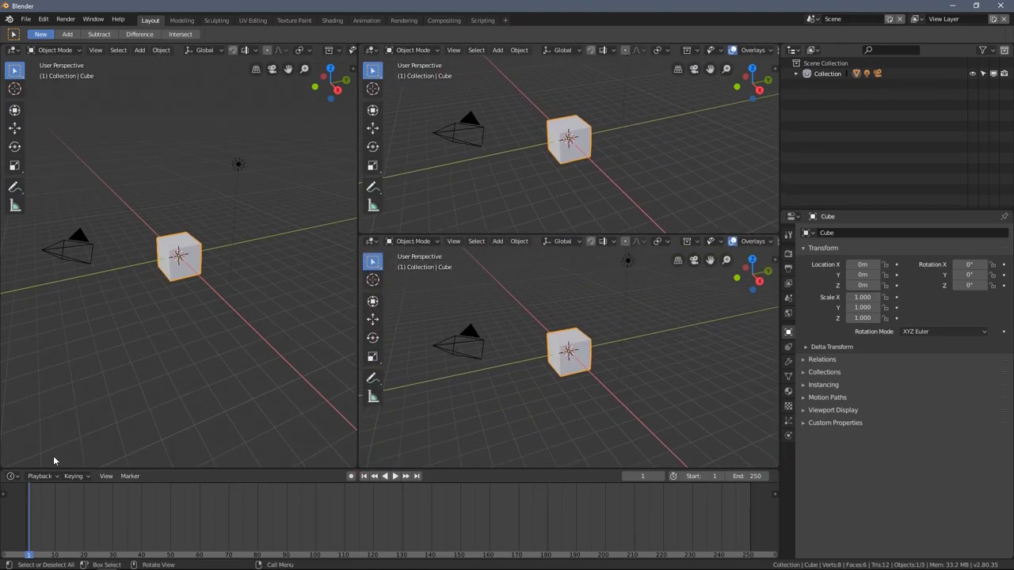
pyautogui.moveTo(17, 410); pyautogui.dragTo(24, 236)
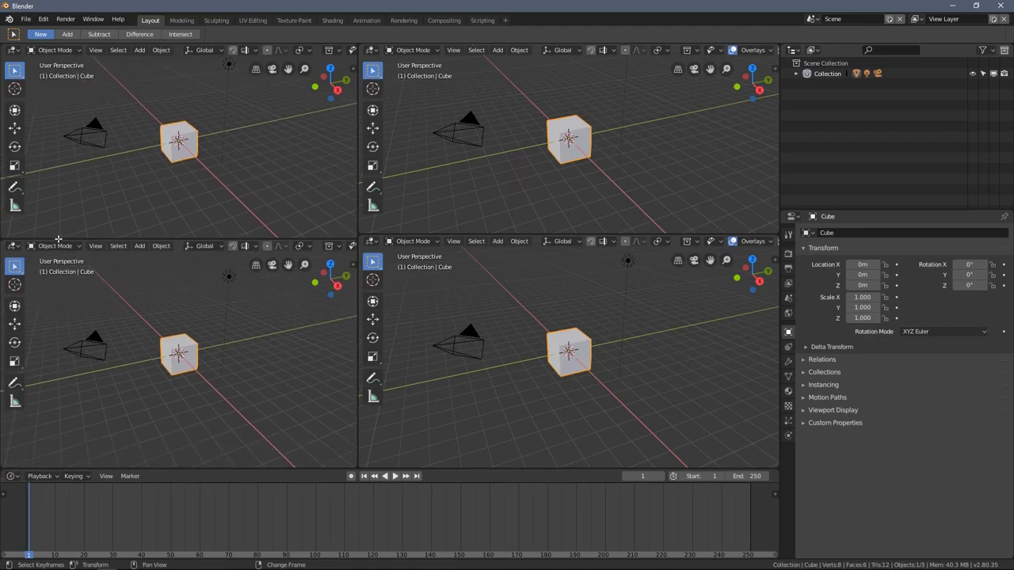
pyautogui.moveTo(358, 224); pyautogui.dragTo(374, 245)
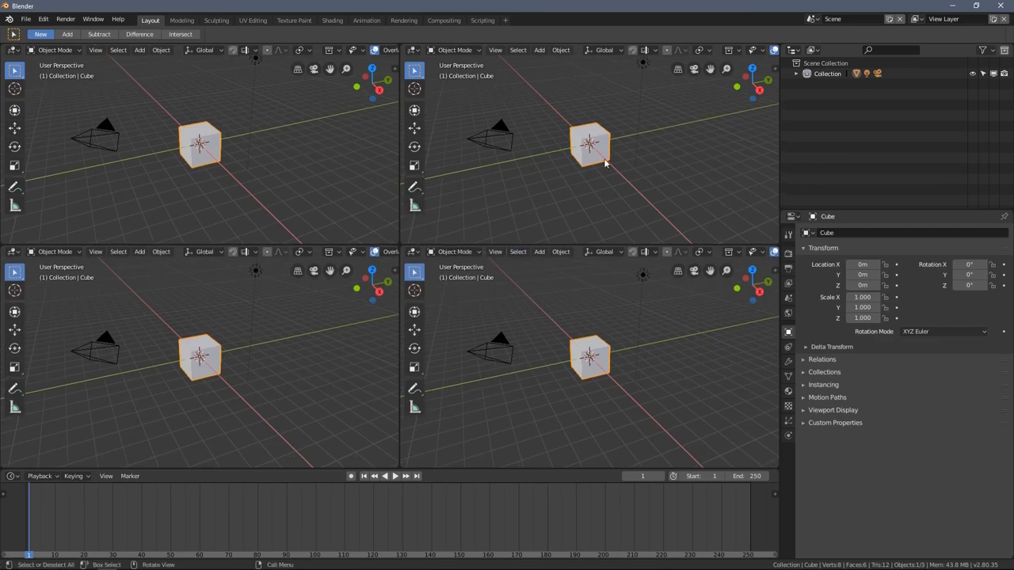
# Set the upper-right view to Top, the lower-right to Back, and the upper-left to Right orthographic
pyautogui.click(753, 68)
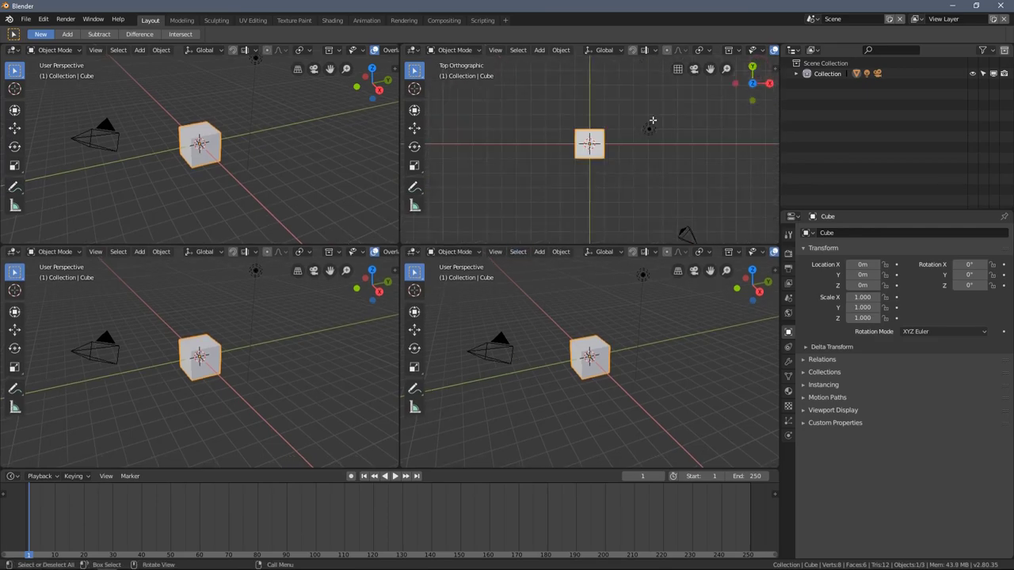
pyautogui.click(737, 288)
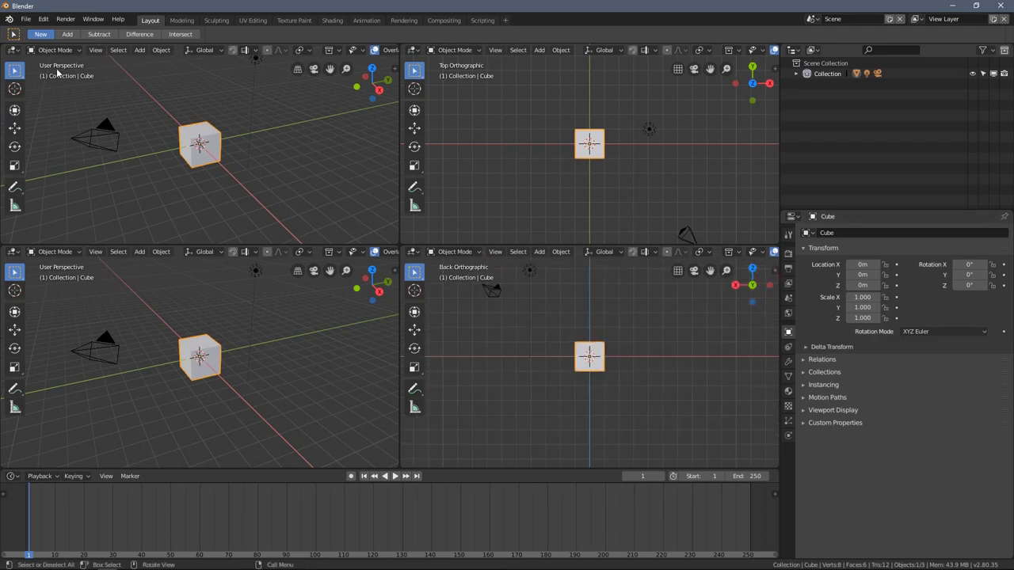
pyautogui.click(379, 89)
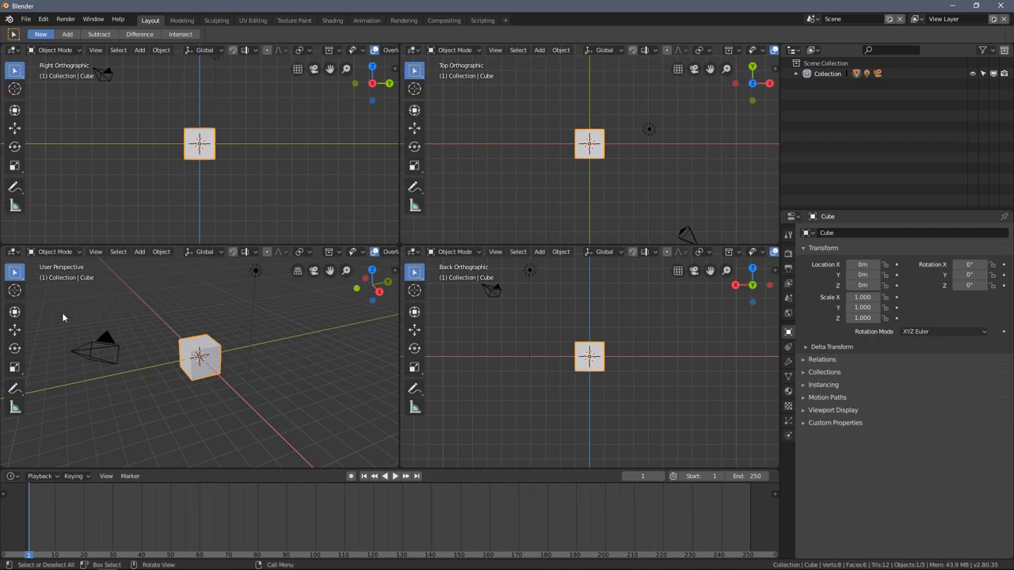
# With the Move tool, slide the cube along the Y axis in the perspective view
pyautogui.click(14, 329)
pyautogui.moveTo(199, 357); pyautogui.dragTo(247, 352, button='middle')
pyautogui.moveTo(247, 352); pyautogui.dragTo(286, 355)
# Flip the upper-right view to bottom and back to Top, then slide the cube farther along Y
pyautogui.click(754, 85)
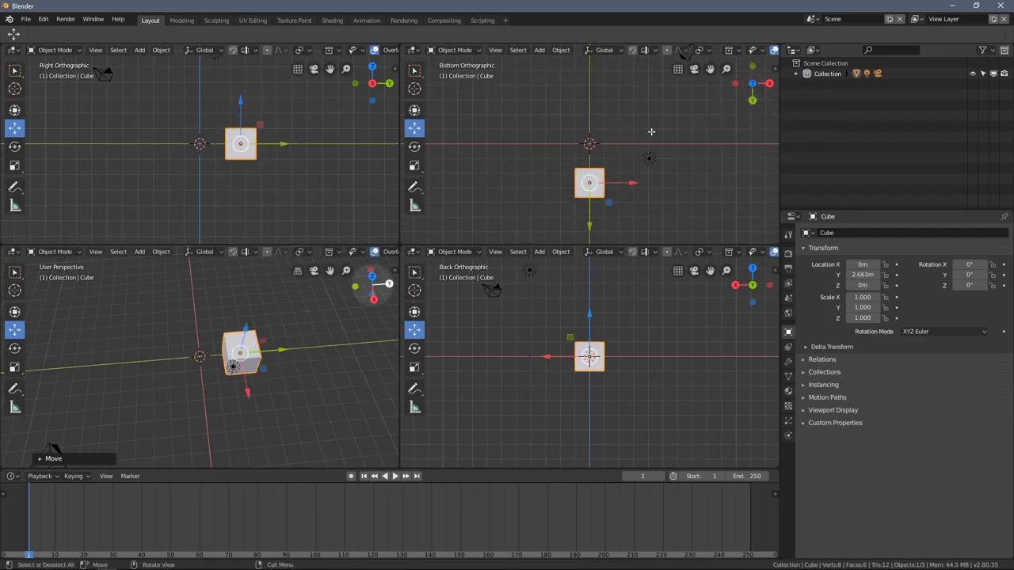
pyautogui.click(752, 84)
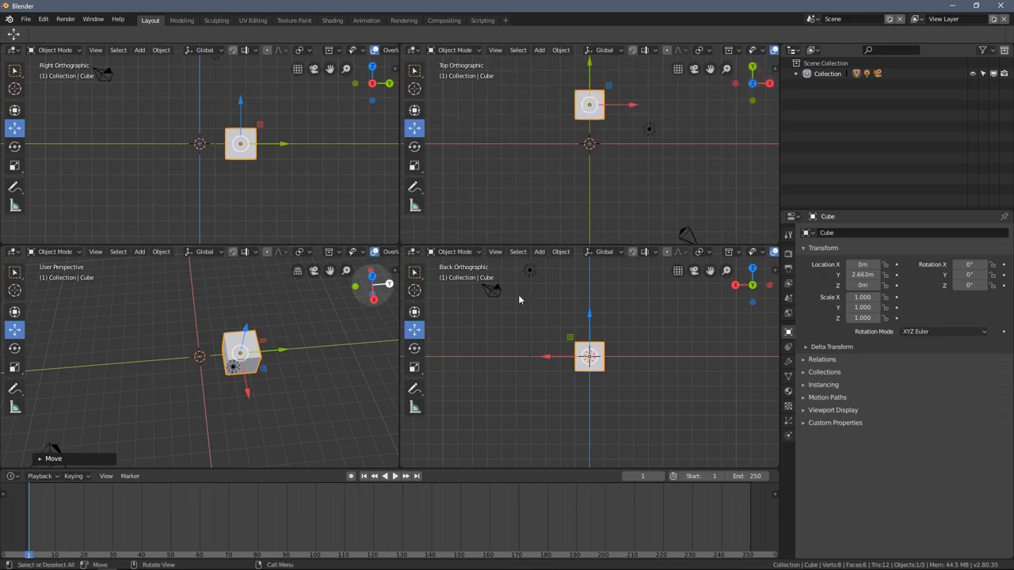
pyautogui.moveTo(327, 348); pyautogui.dragTo(281, 346, button='middle')
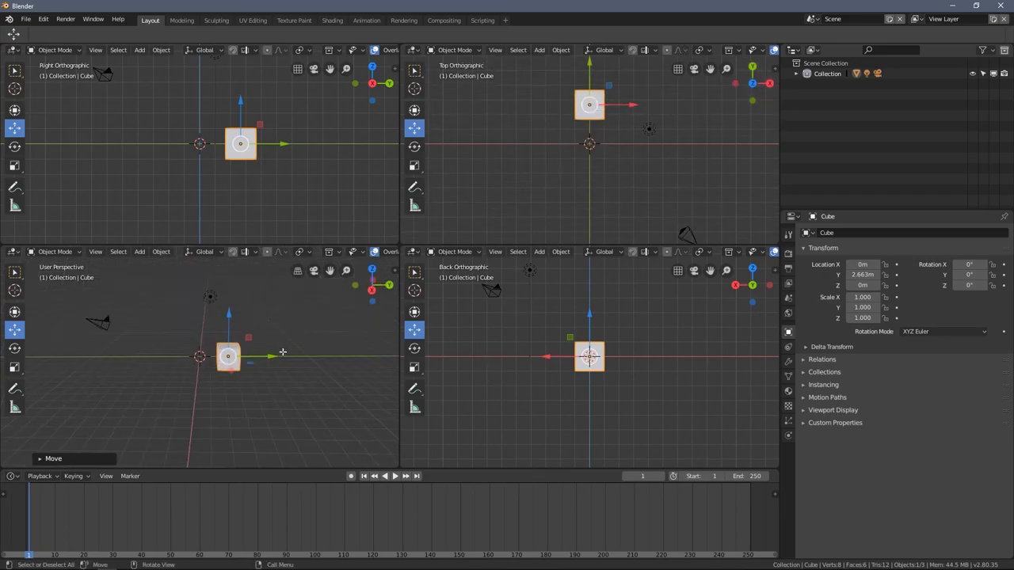
pyautogui.moveTo(276, 360); pyautogui.dragTo(298, 358)
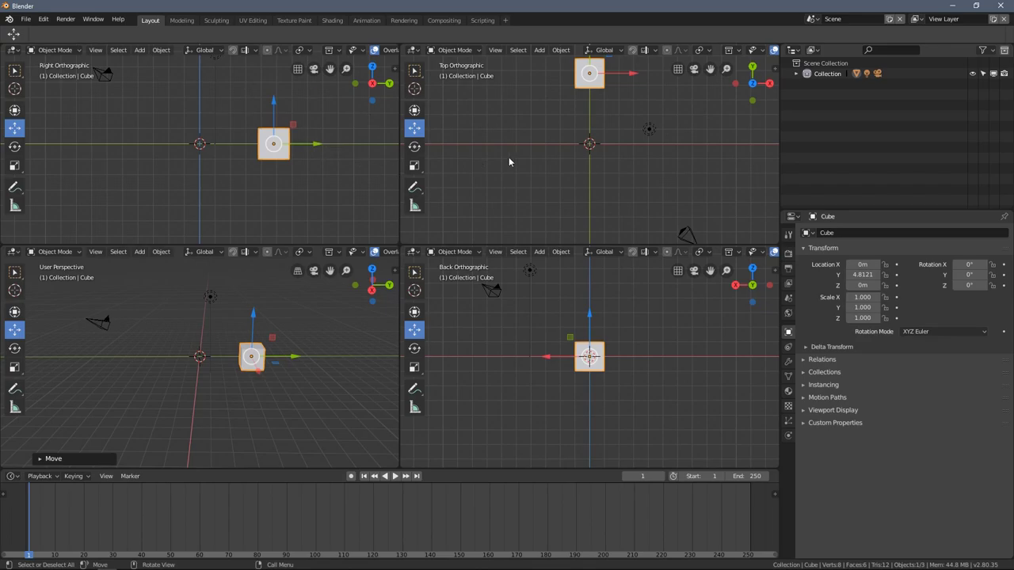
pyautogui.scroll(-1, 540, 156)
pyautogui.scroll(-1, 312, 181)
pyautogui.scroll(-2, 509, 314)
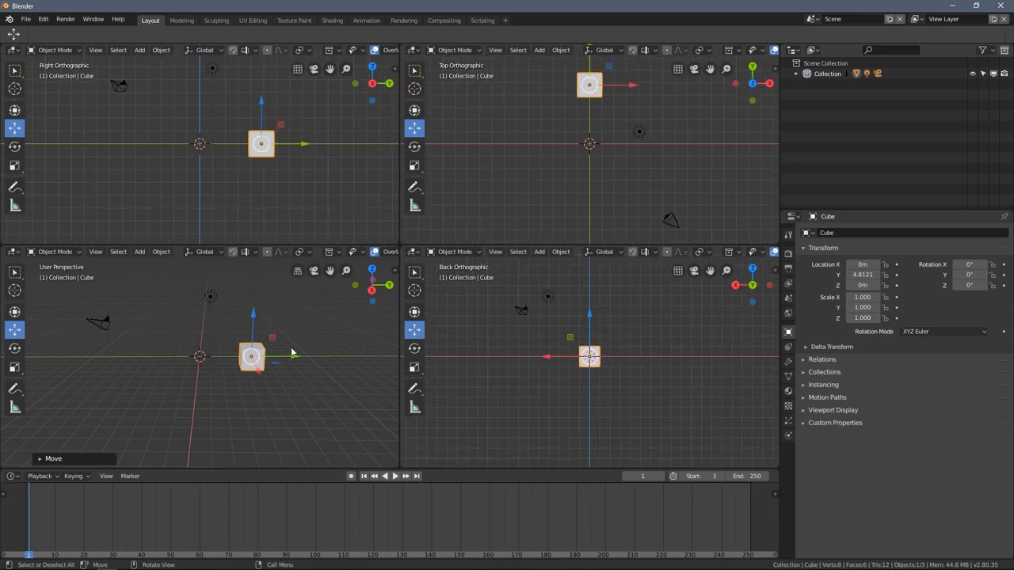
pyautogui.moveTo(290, 347); pyautogui.dragTo(298, 369, button='middle')
# Move the cube along X and Y, then return it near the origin at X 0.0885, Y 0.0593
pyautogui.moveTo(281, 366)
pyautogui.mouseDown()
pyautogui.moveTo(317, 358)
pyautogui.moveTo(278, 384)
pyautogui.mouseUp()
pyautogui.moveTo(294, 379); pyautogui.dragTo(265, 367, button='middle')
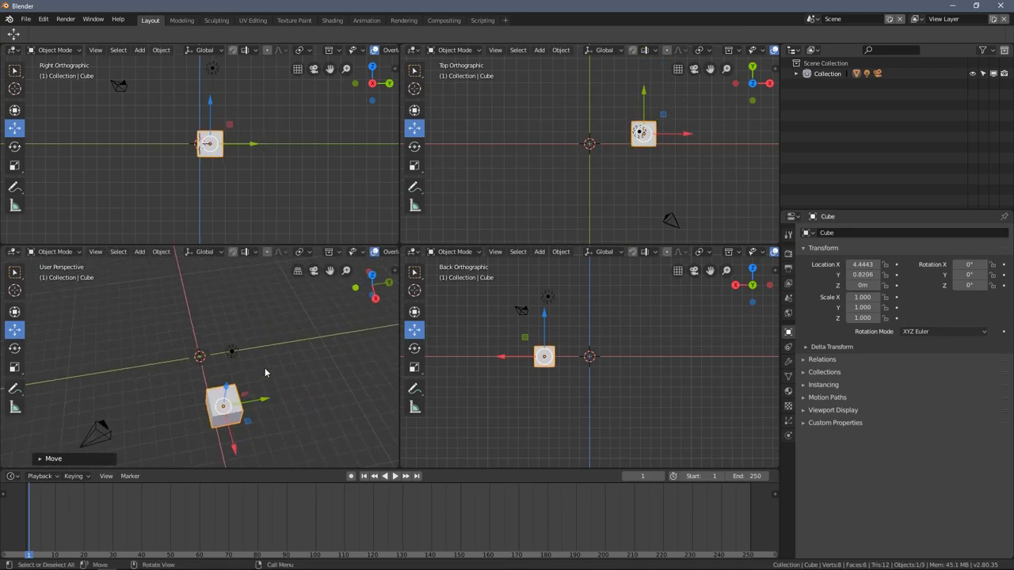
pyautogui.press('KP_7')
pyautogui.scroll(3, 317, 388)
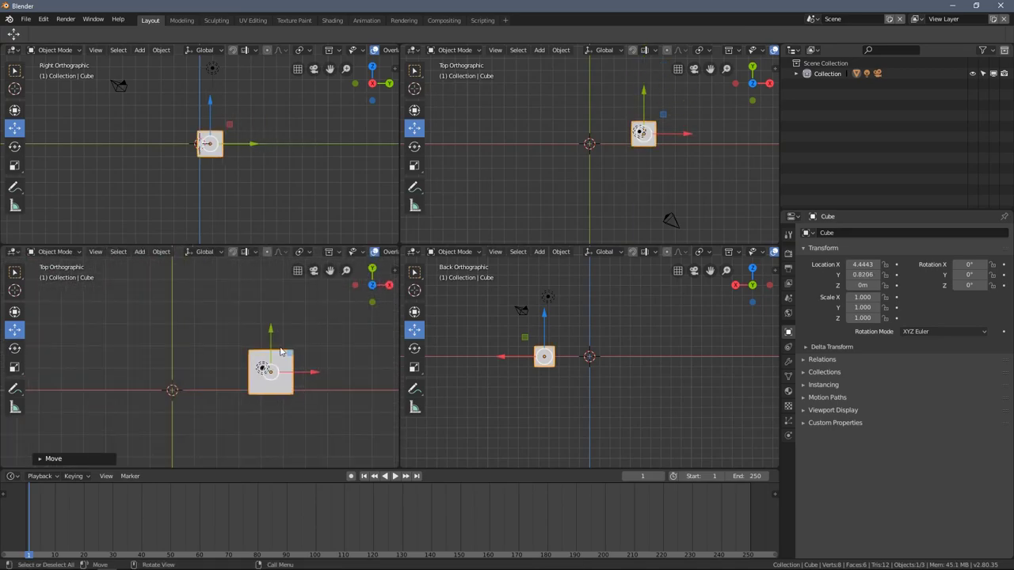
pyautogui.moveTo(281, 349); pyautogui.dragTo(180, 358)
pyautogui.moveTo(180, 358)
pyautogui.keyDown('shift'); pyautogui.mouseDown(button='middle')
pyautogui.moveTo(232, 336)
pyautogui.moveTo(256, 351)
pyautogui.moveTo(183, 353)
pyautogui.moveTo(200, 361)
pyautogui.mouseUp(button='middle'); pyautogui.keyUp('shift')
pyautogui.scroll(5, 261, 348)
pyautogui.scroll(-4, 203, 351)
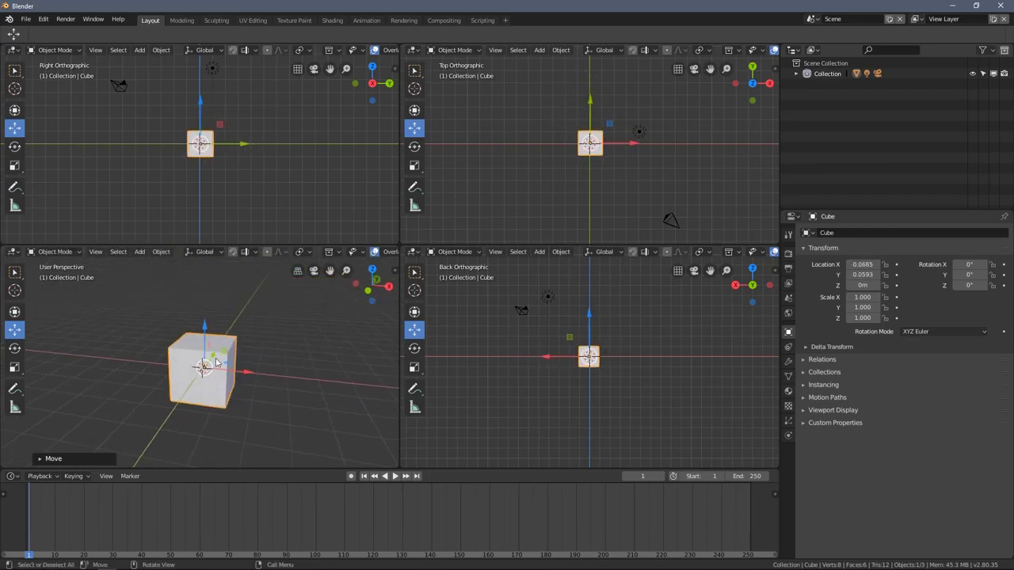
# Stretch the cube along X and orbit the perspective view to inspect the result
pyautogui.press('s')
pyautogui.press('x')
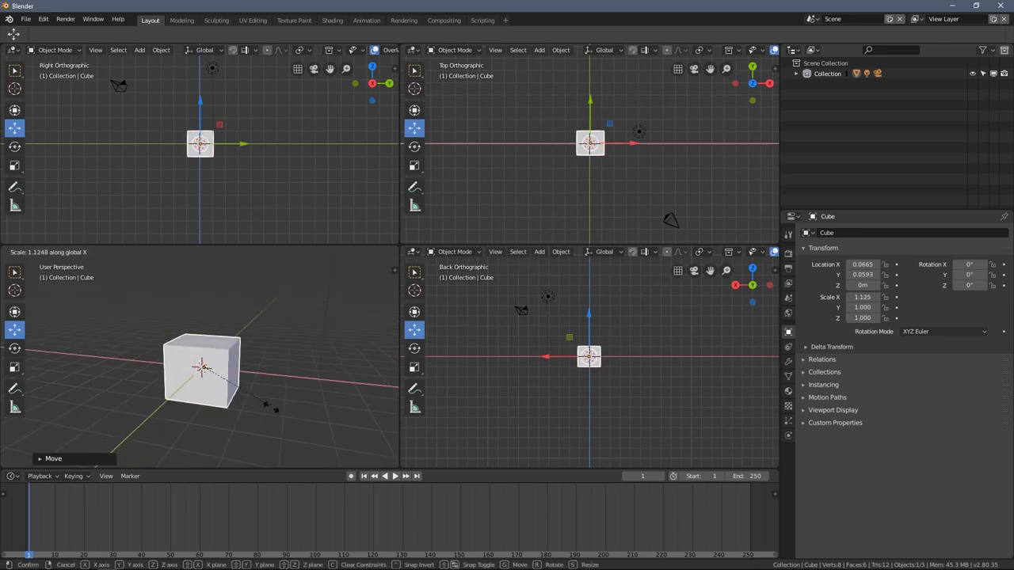
pyautogui.click(394, 415)
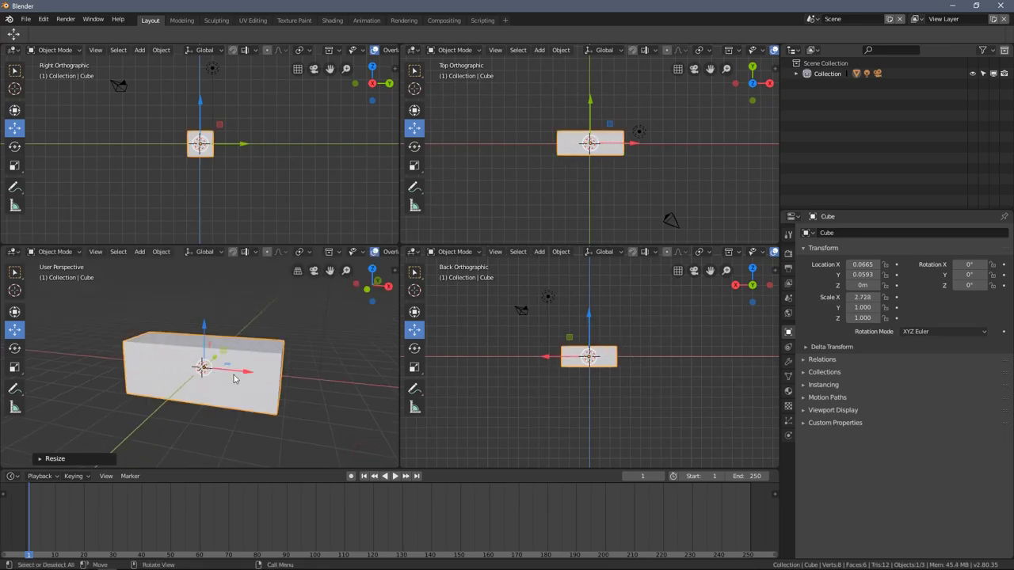
pyautogui.moveTo(217, 381); pyautogui.dragTo(246, 367, button='middle')
pyautogui.scroll(5, 527, 372)
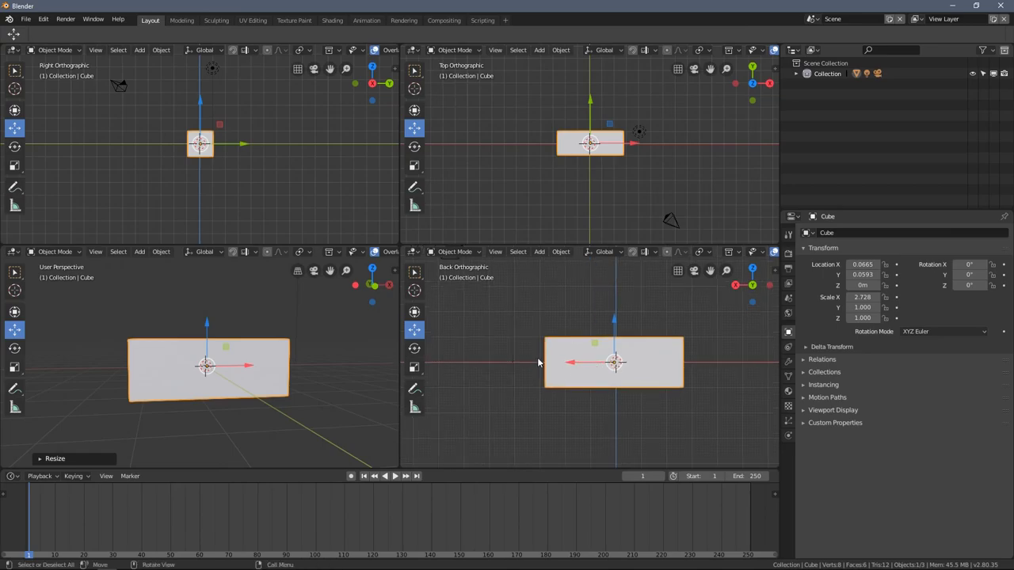
pyautogui.scroll(-4, 526, 372)
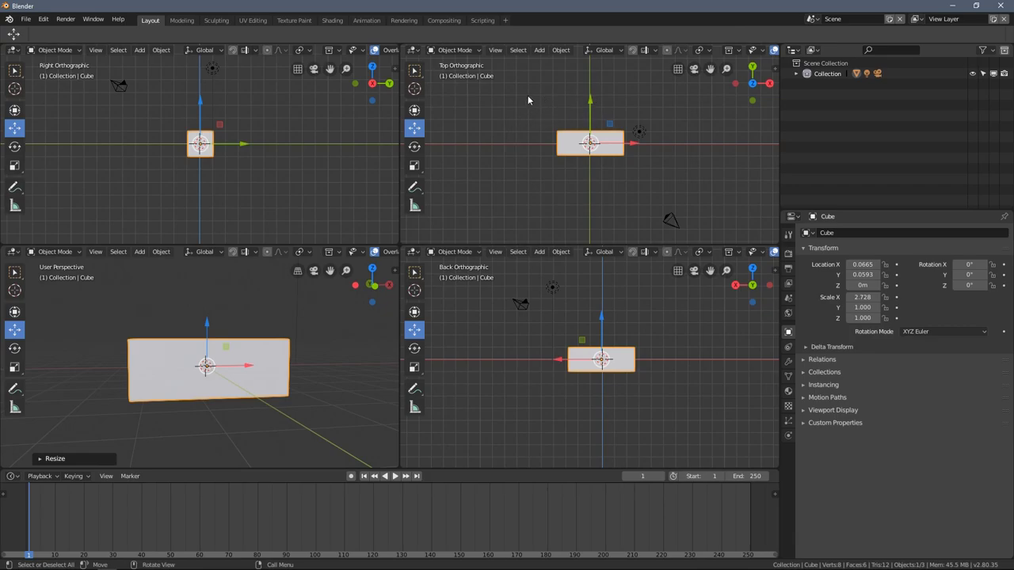
pyautogui.moveTo(243, 375); pyautogui.dragTo(199, 369, button='middle')
# Rescale the box along X to 2.728, then again to 4.280
pyautogui.press('s')
pyautogui.press('x')
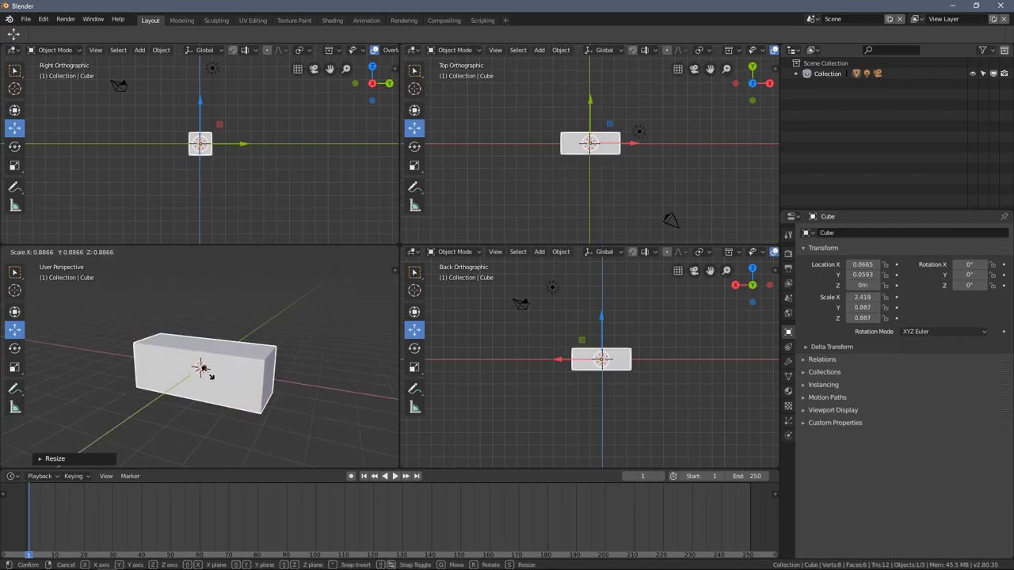
pyautogui.click(225, 364)
pyautogui.moveTo(225, 364)
pyautogui.mouseDown(button='middle')
pyautogui.moveTo(198, 363)
pyautogui.moveTo(246, 366)
pyautogui.mouseUp(button='middle')
pyautogui.press('s')
pyautogui.press('x')
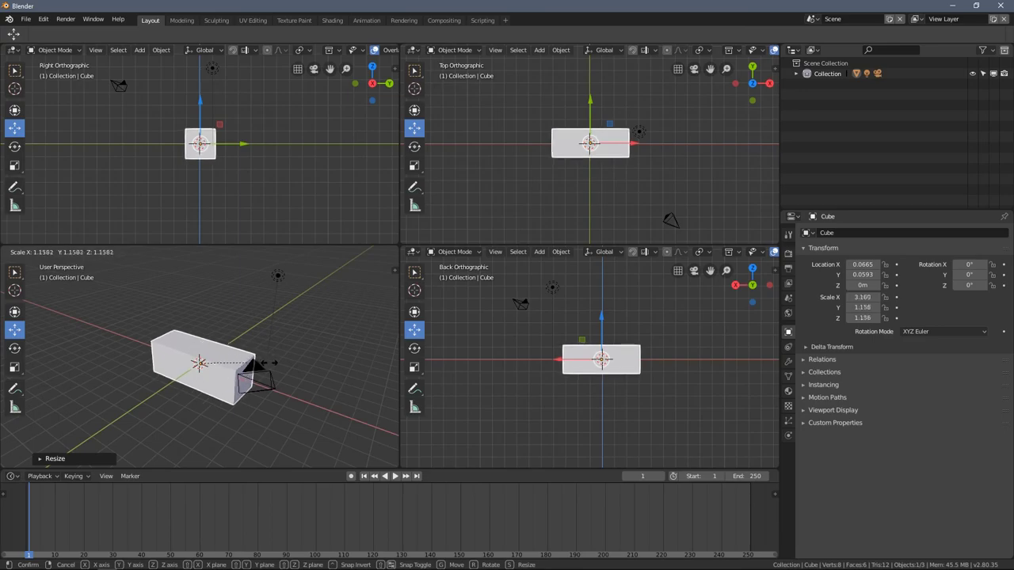
pyautogui.click(324, 368)
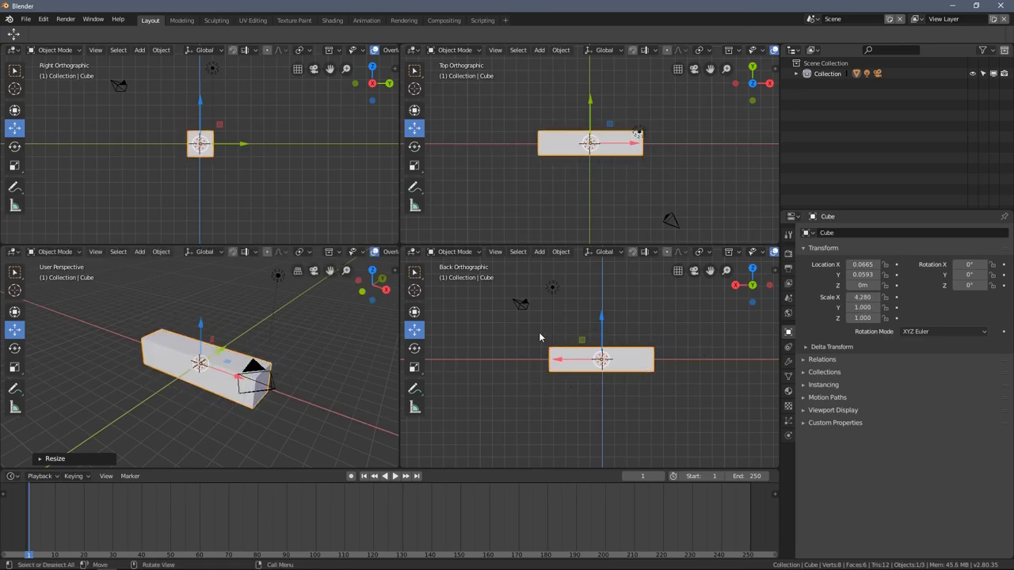
# Stretch the cube along Y to a scale of 2.543
pyautogui.scroll(2, 535, 359)
pyautogui.moveTo(183, 301); pyautogui.dragTo(259, 336, button='middle')
pyautogui.press('s')
pyautogui.press('y')
pyautogui.click(275, 349)
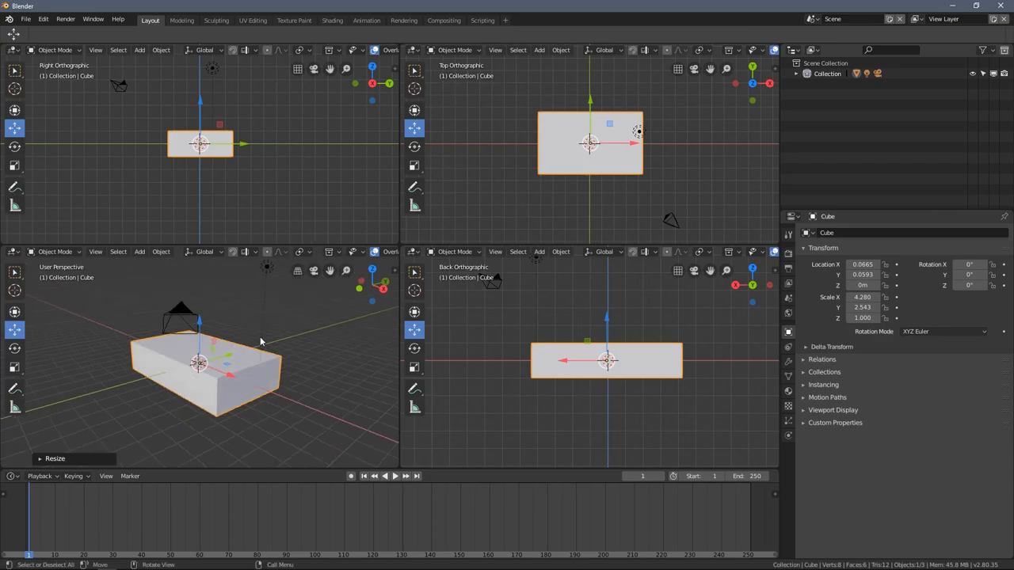
# Toggle the lower-left view between perspective and orthographic, ending back in perspective
pyautogui.moveTo(281, 292); pyautogui.dragTo(299, 277, button='middle')
pyautogui.click(298, 276)
pyautogui.click(298, 277)
pyautogui.click(297, 277)
pyautogui.click(298, 276)
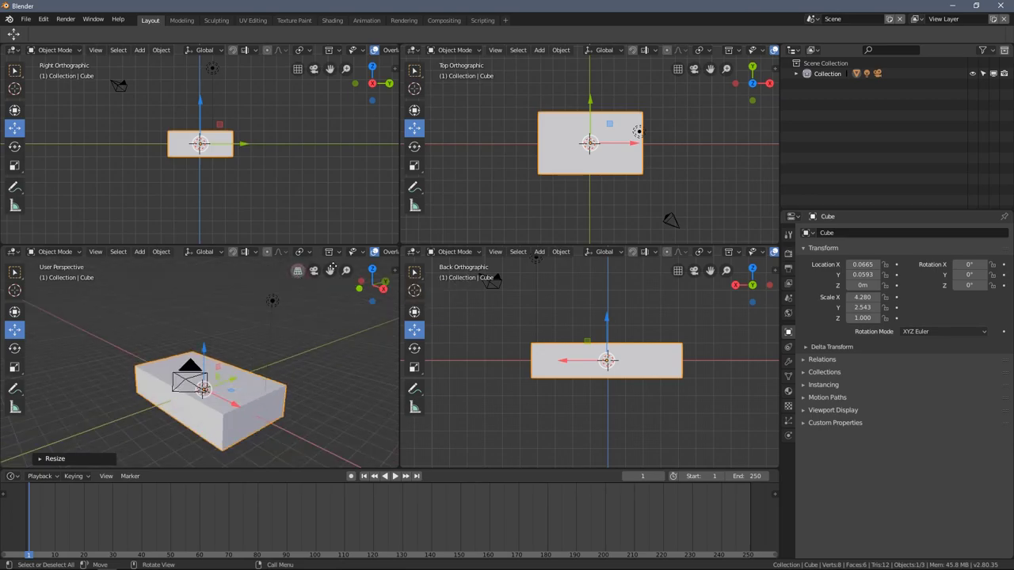
# Orbit the top-right view, then snap it back to looking from above
pyautogui.moveTo(637, 190); pyautogui.dragTo(678, 71, button='middle')
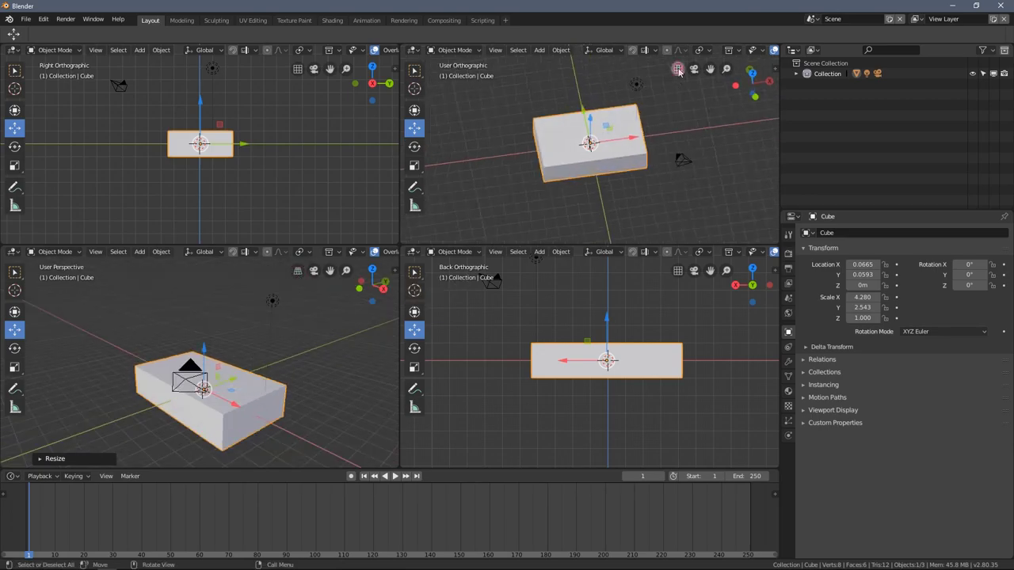
pyautogui.click(751, 73)
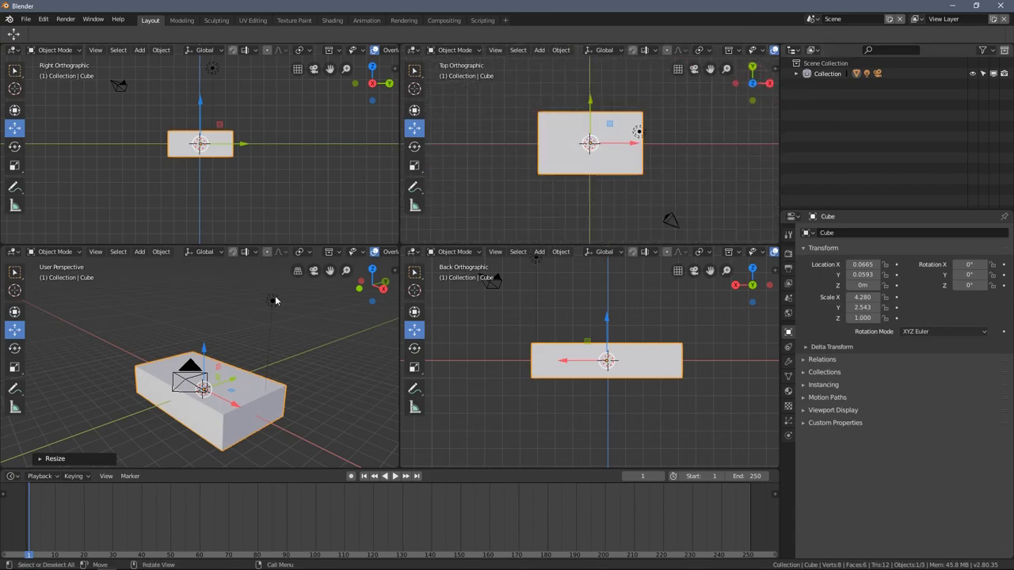
pyautogui.scroll(5, 255, 305)
# Switch the lower-left view to orthographic, orbit to a near-front angle, then return to perspective
pyautogui.moveTo(301, 281); pyautogui.dragTo(241, 341, button='middle')
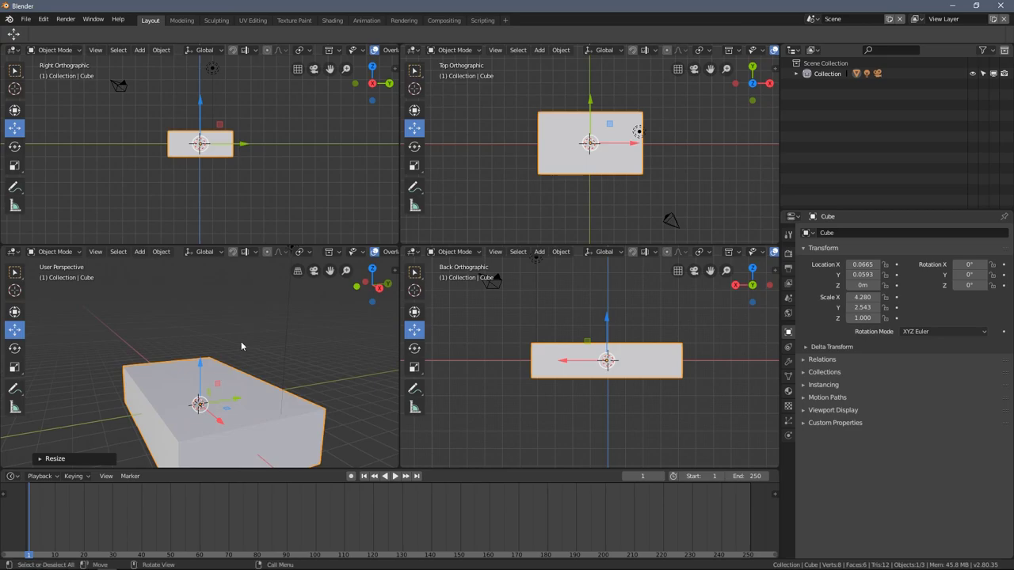
pyautogui.click(297, 271)
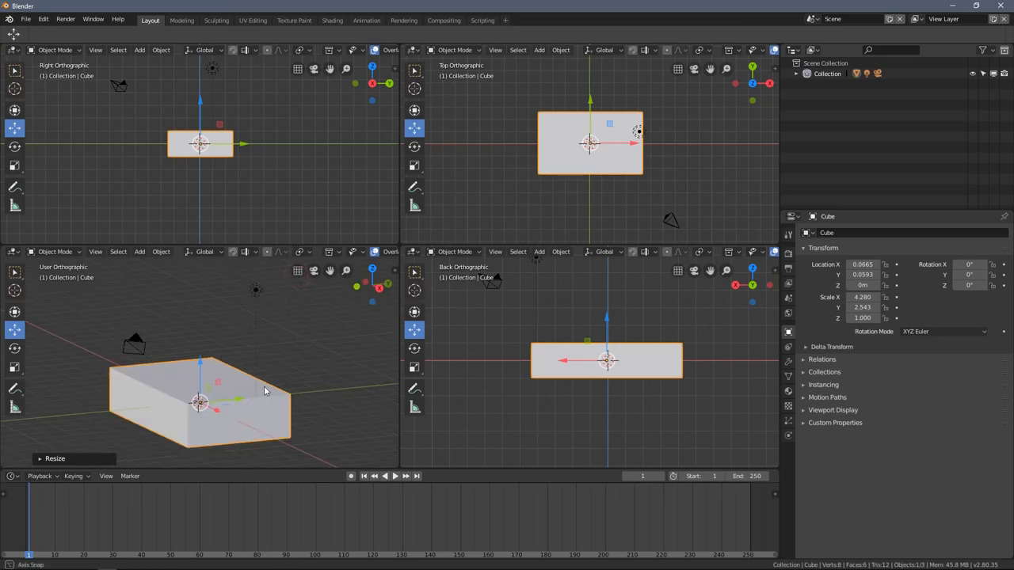
pyautogui.moveTo(244, 415); pyautogui.dragTo(251, 330, button='middle')
pyautogui.click(297, 272)
# Orbit the lower-left view around the slab to inspect it from several angles
pyautogui.moveTo(286, 368); pyautogui.dragTo(261, 392, button='middle')
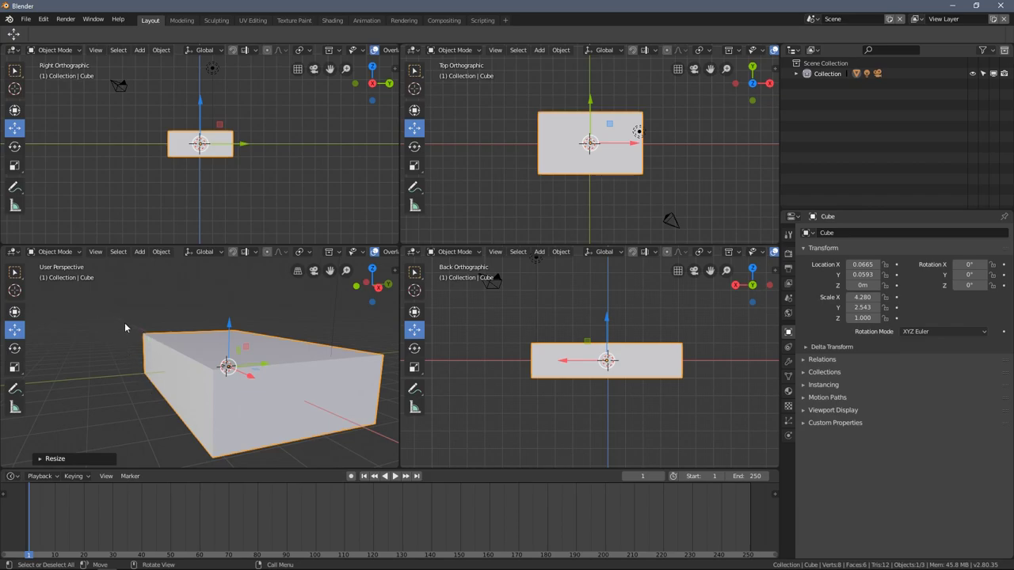
pyautogui.moveTo(270, 409); pyautogui.dragTo(234, 360, button='middle')
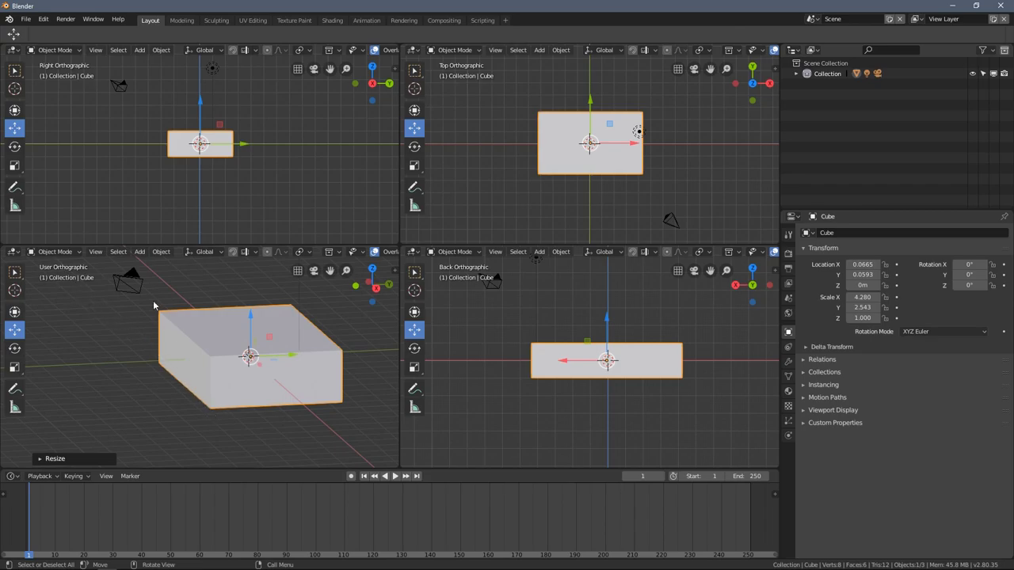
pyautogui.moveTo(124, 315); pyautogui.dragTo(265, 353, button='middle')
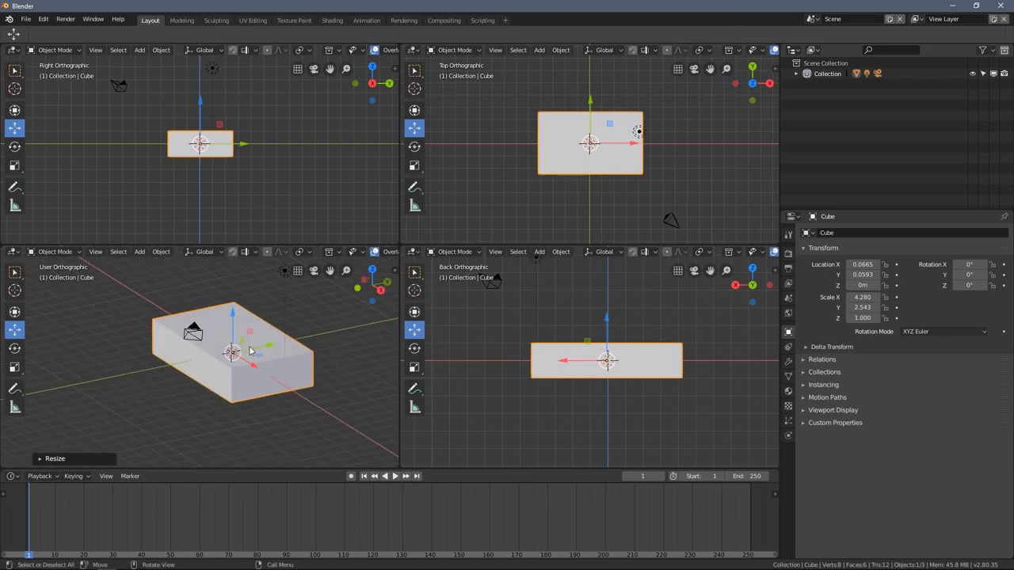
pyautogui.moveTo(213, 325); pyautogui.dragTo(204, 365, button='middle')
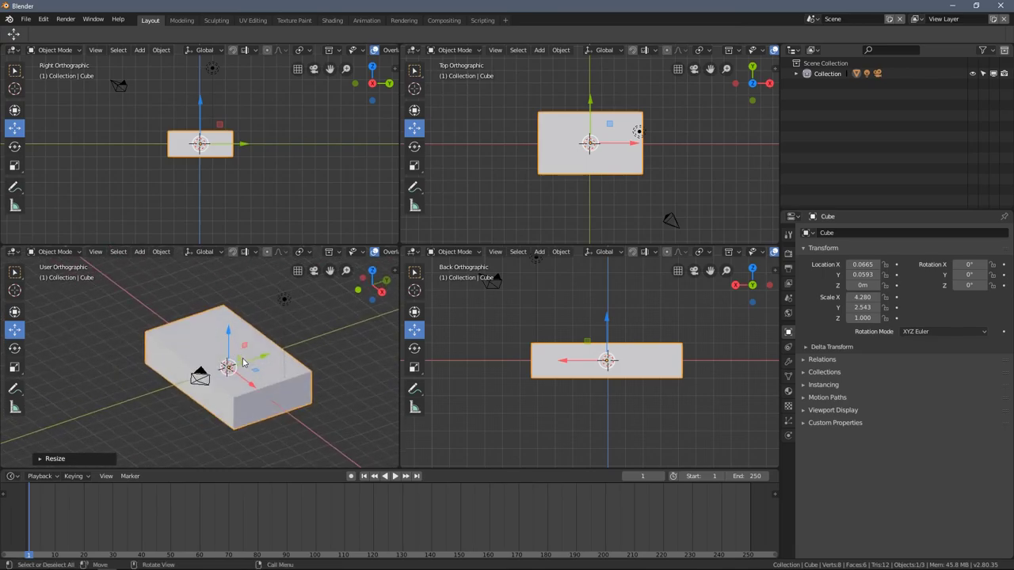
pyautogui.moveTo(280, 403); pyautogui.dragTo(182, 341, button='middle')
pyautogui.click(54, 251)
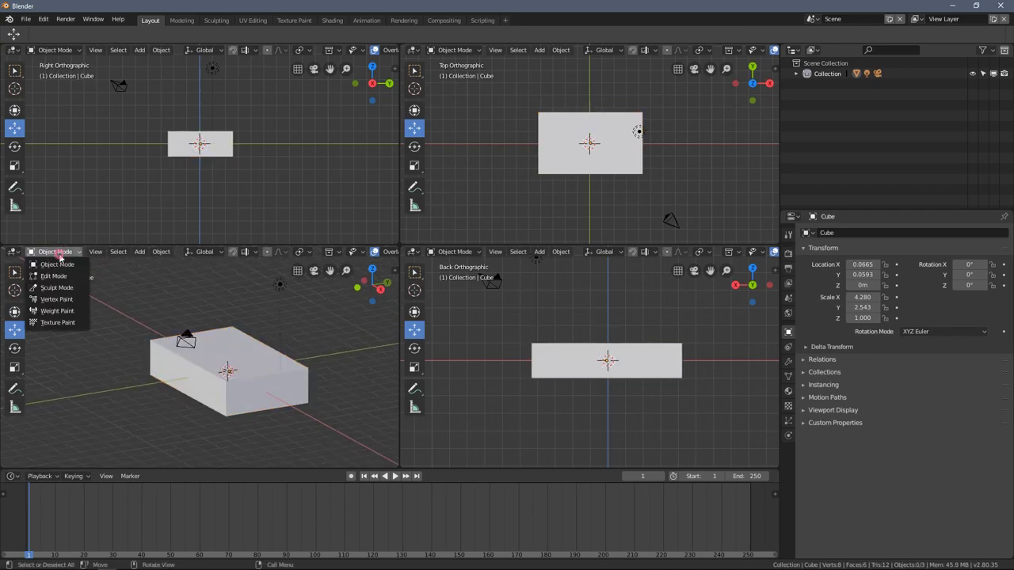
pyautogui.click(61, 276)
pyautogui.moveTo(241, 392); pyautogui.dragTo(172, 363, button='middle')
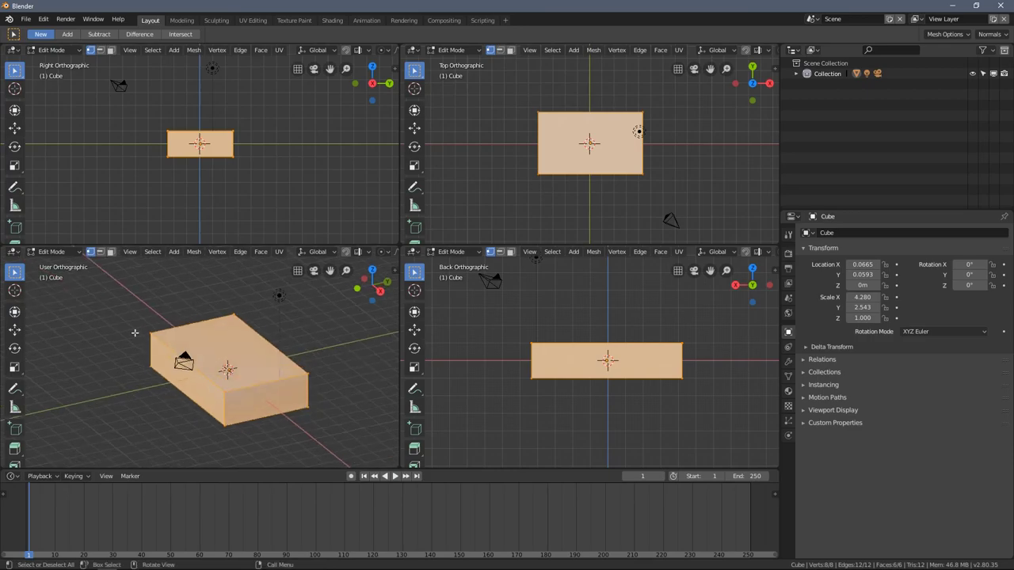
pyautogui.click(52, 251)
pyautogui.click(54, 262)
pyautogui.moveTo(286, 405); pyautogui.dragTo(182, 391, button='middle')
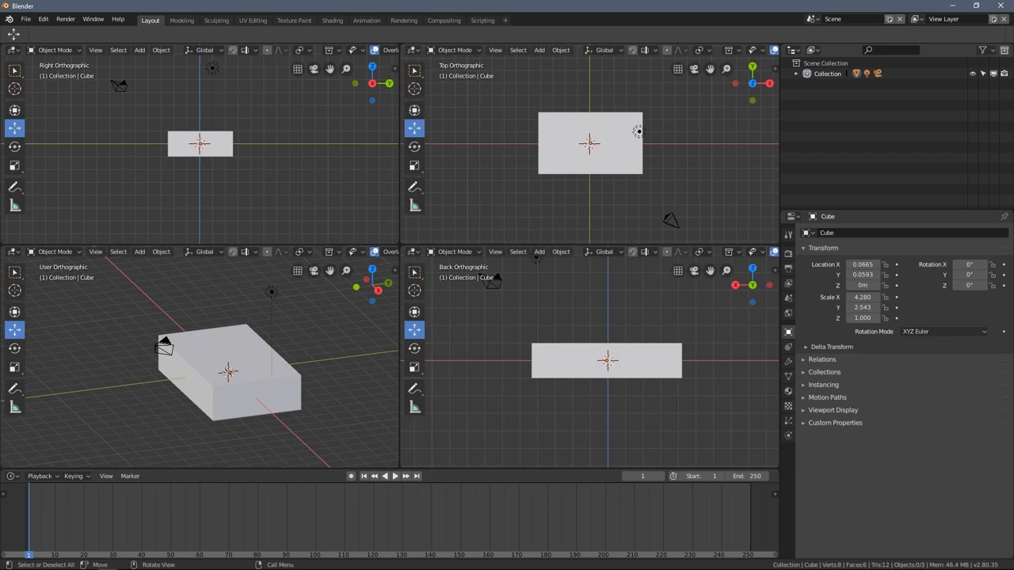
pyautogui.moveTo(281, 336); pyautogui.dragTo(340, 272, button='middle')
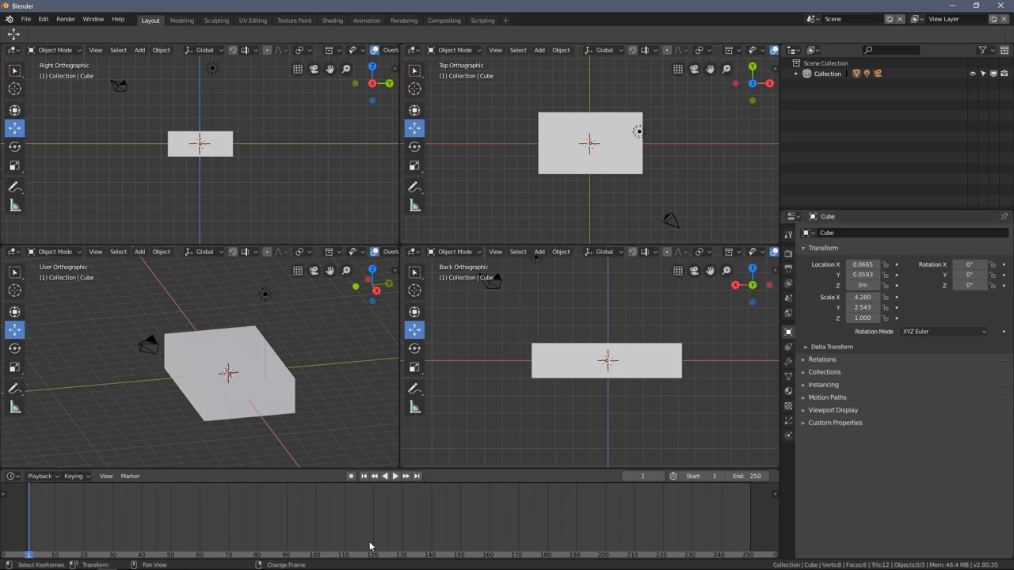
# Split the timeline side by side, stack two Properties editors, split the Top view, and lower the row divider
pyautogui.moveTo(4, 554); pyautogui.dragTo(517, 555)
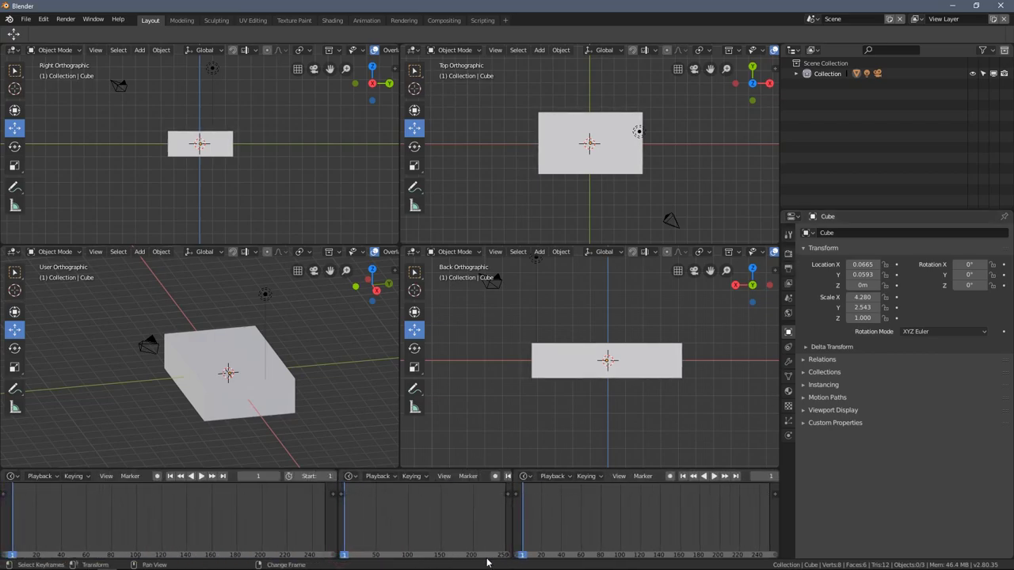
pyautogui.moveTo(781, 556); pyautogui.dragTo(784, 381)
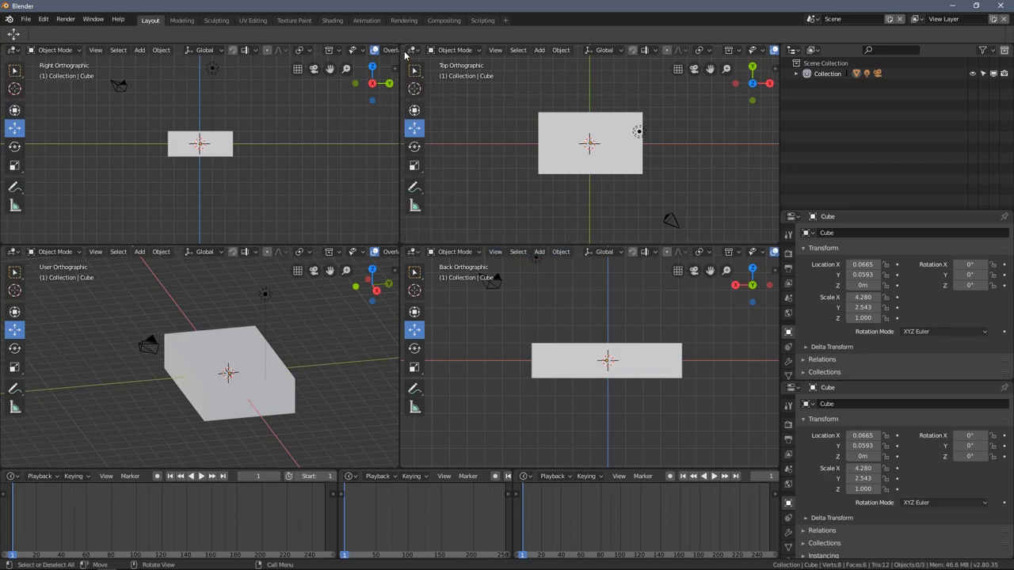
pyautogui.moveTo(403, 49); pyautogui.dragTo(563, 79)
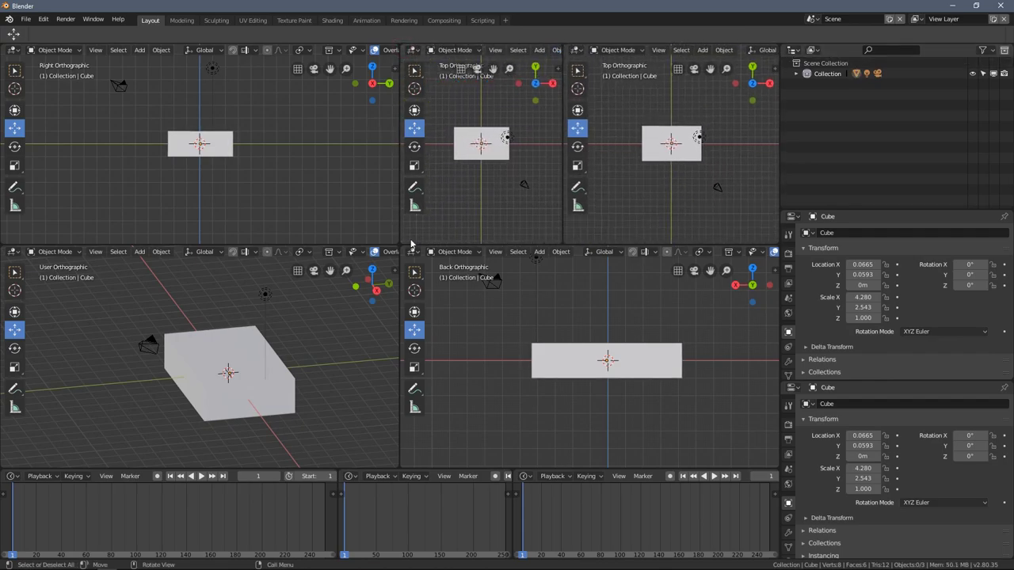
pyautogui.moveTo(469, 244); pyautogui.dragTo(457, 303)
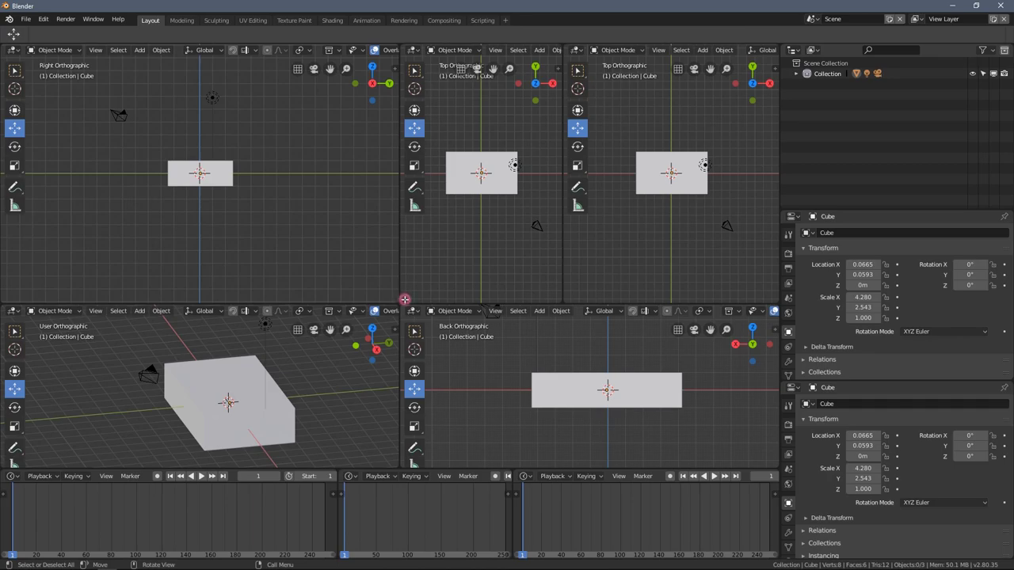
# Split the Top and Right views again, raise the bottom row, and start merging the lower-left view into Back
pyautogui.moveTo(404, 299); pyautogui.dragTo(477, 295)
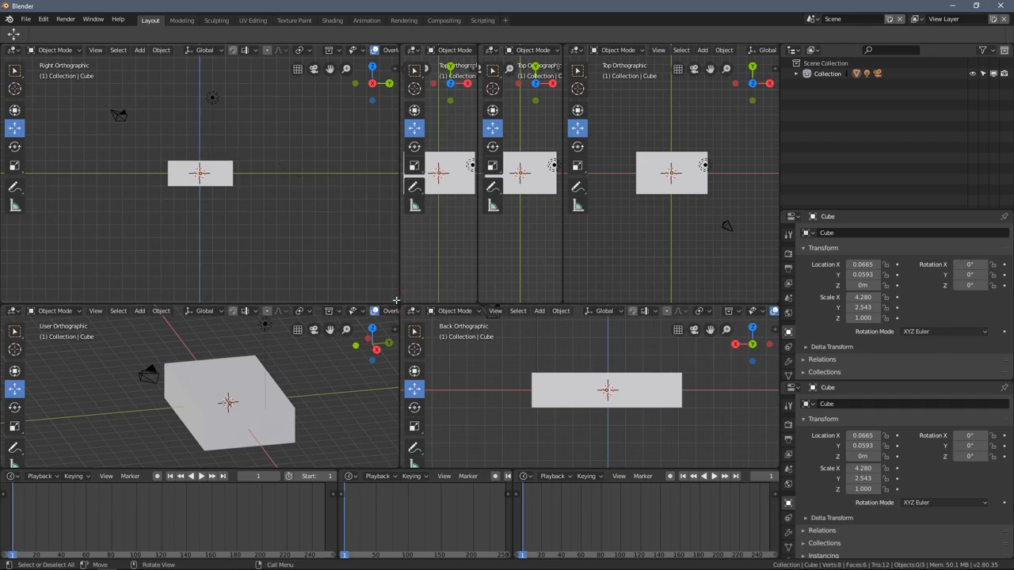
pyautogui.moveTo(393, 300); pyautogui.dragTo(200, 198)
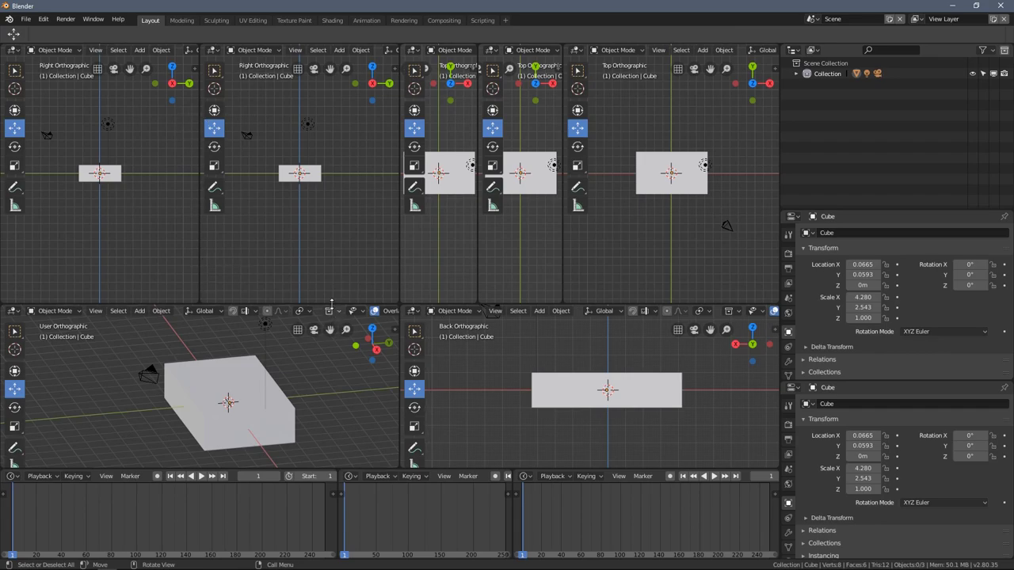
pyautogui.moveTo(328, 303); pyautogui.dragTo(328, 273)
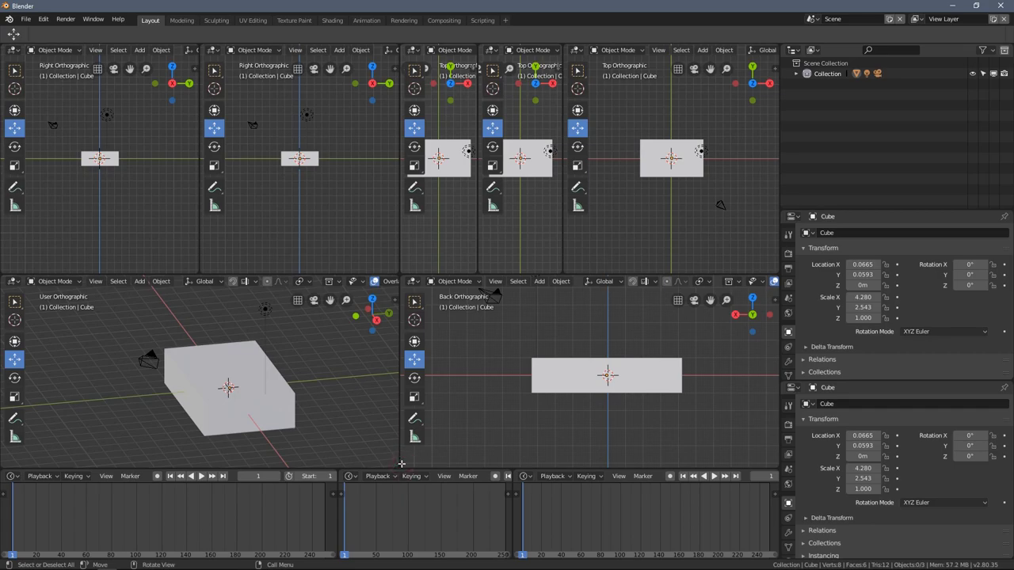
pyautogui.moveTo(401, 464); pyautogui.dragTo(163, 341)
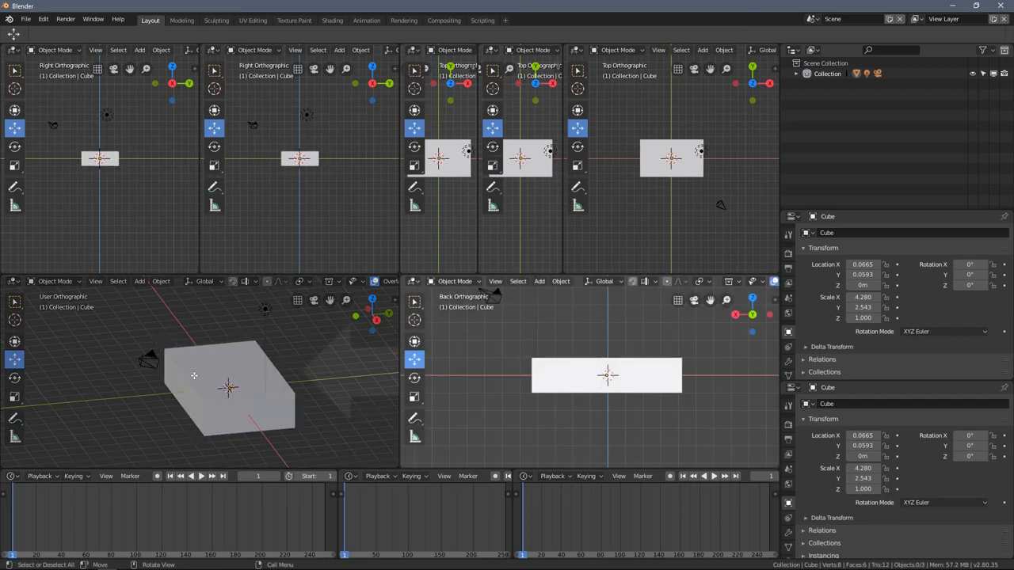
# Join the lower-left viewport into Back Orthographic, then merge a narrow Top view into the adjacent Right view
pyautogui.moveTo(193, 375); pyautogui.dragTo(193, 377)
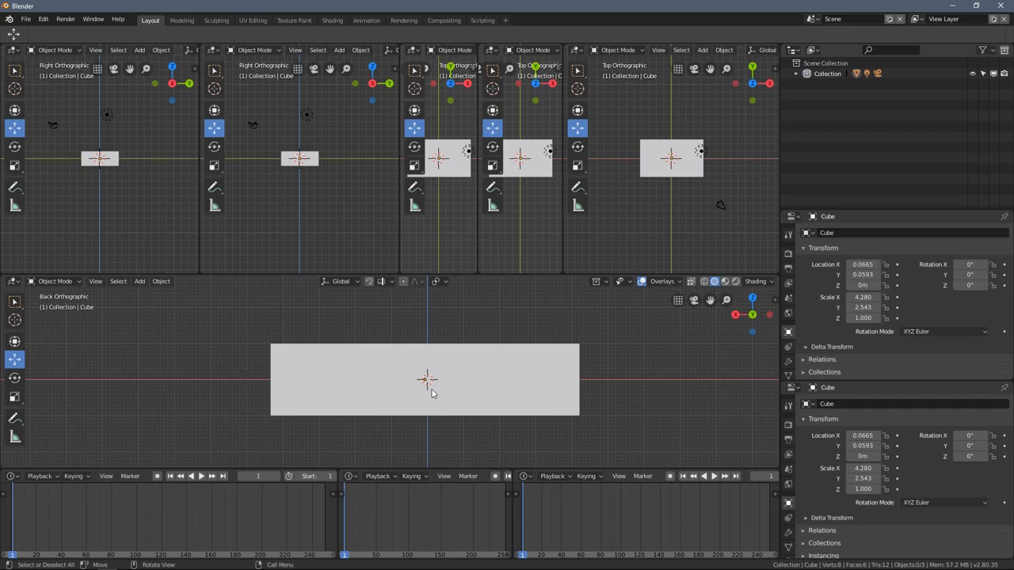
pyautogui.scroll(1, 409, 398)
pyautogui.scroll(-3, 380, 365)
pyautogui.scroll(3, 372, 355)
pyautogui.moveTo(394, 268); pyautogui.dragTo(432, 235)
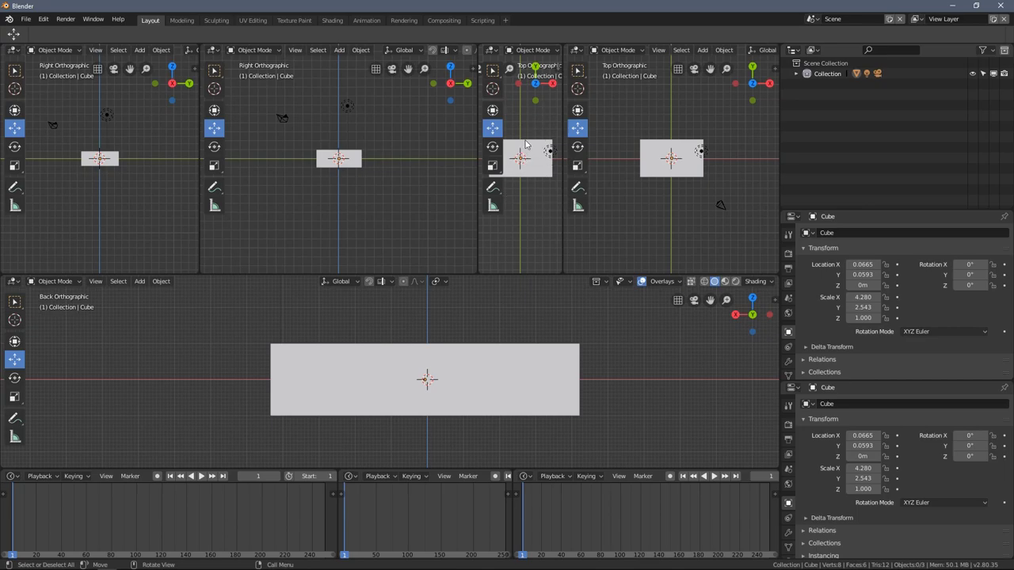
# Orbit the narrow Top view into a perspective view of the slab and widen it
pyautogui.moveTo(531, 187); pyautogui.dragTo(477, 198, button='middle')
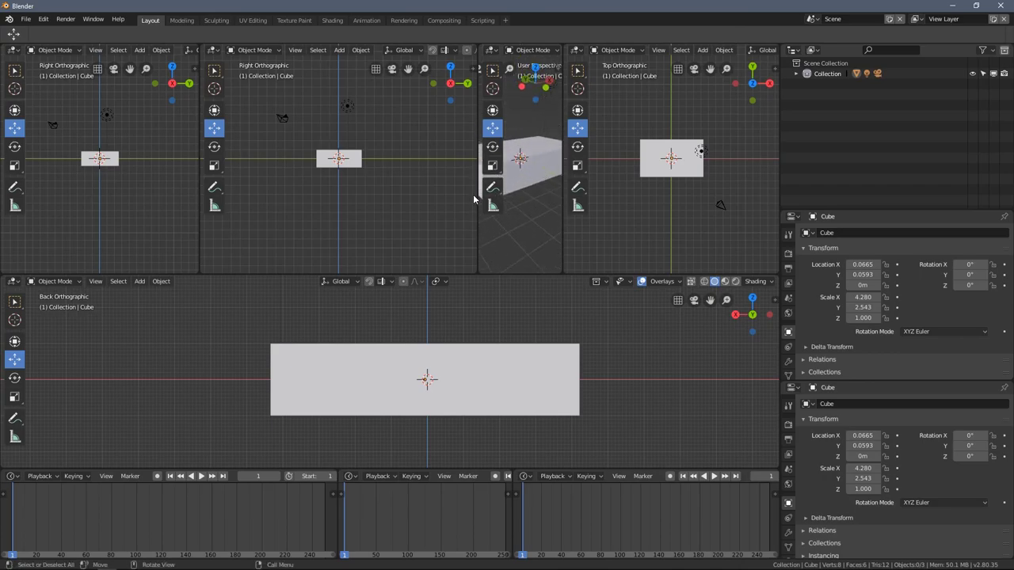
pyautogui.moveTo(478, 198); pyautogui.dragTo(421, 198)
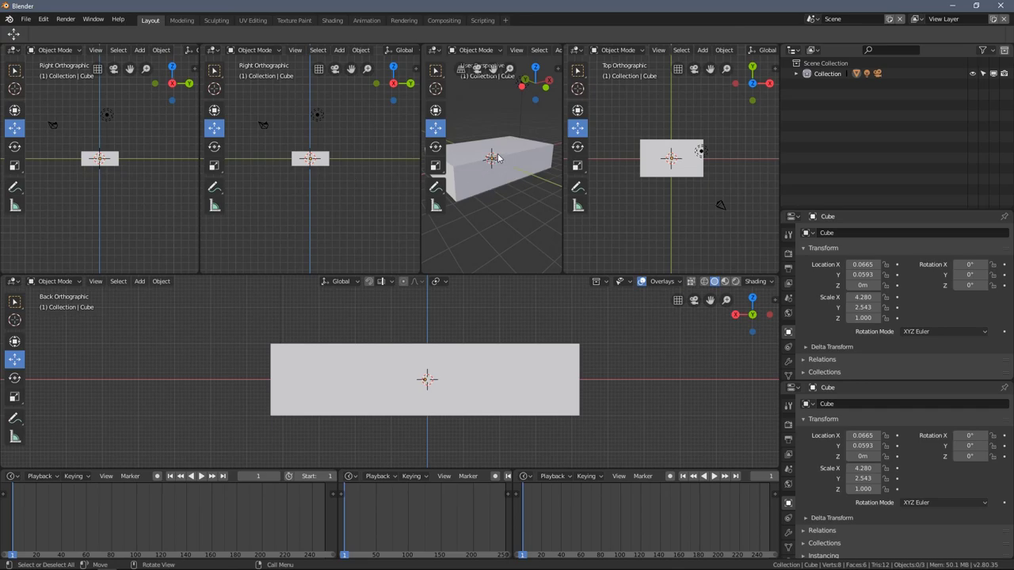
pyautogui.moveTo(483, 157)
pyautogui.mouseDown(button='middle')
pyautogui.moveTo(513, 151)
pyautogui.moveTo(475, 139)
pyautogui.mouseUp(button='middle')
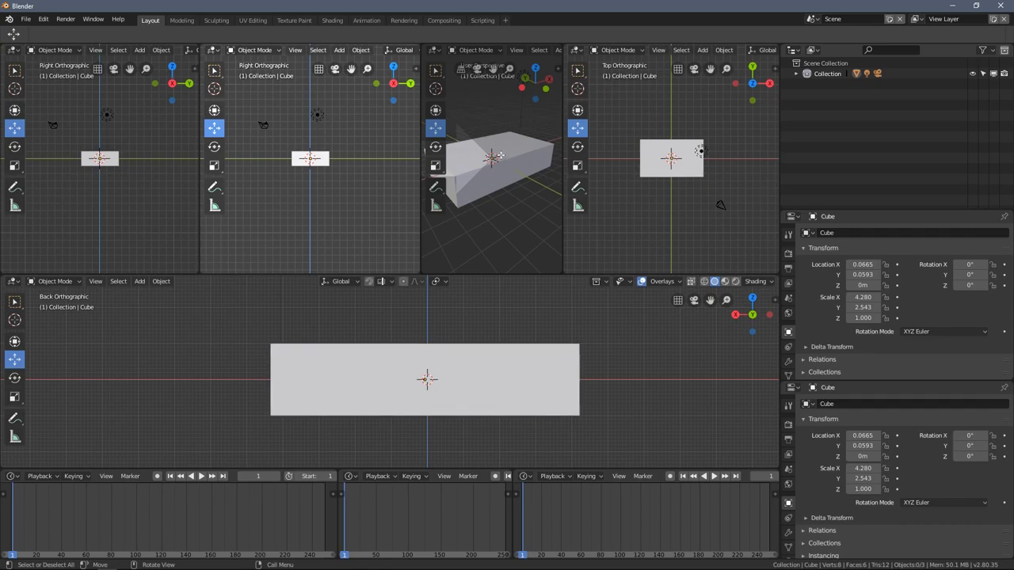
# Join the second Right view and the Top view's space into the perspective view
pyautogui.moveTo(491, 156); pyautogui.dragTo(349, 160)
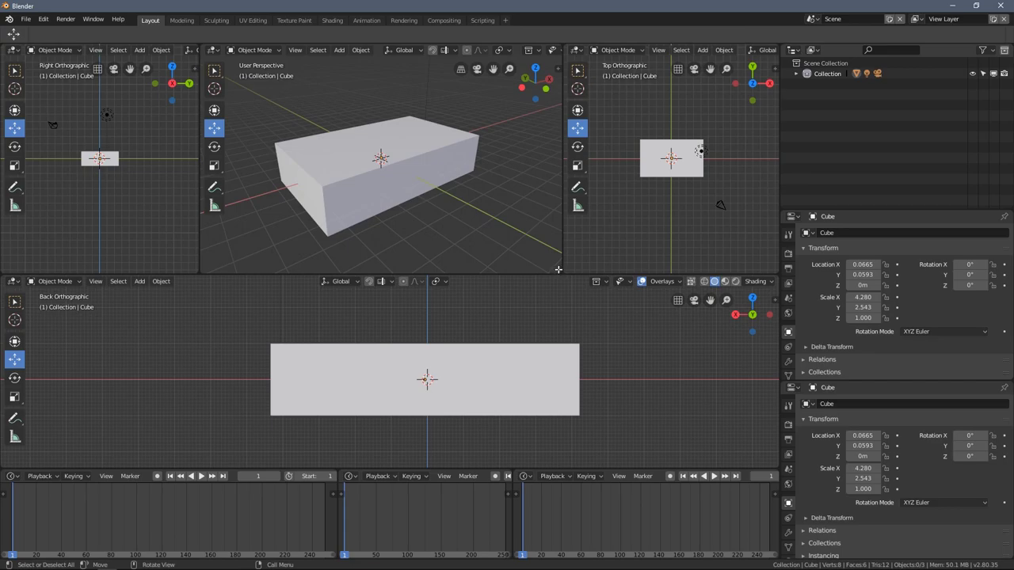
pyautogui.moveTo(558, 269); pyautogui.dragTo(576, 164)
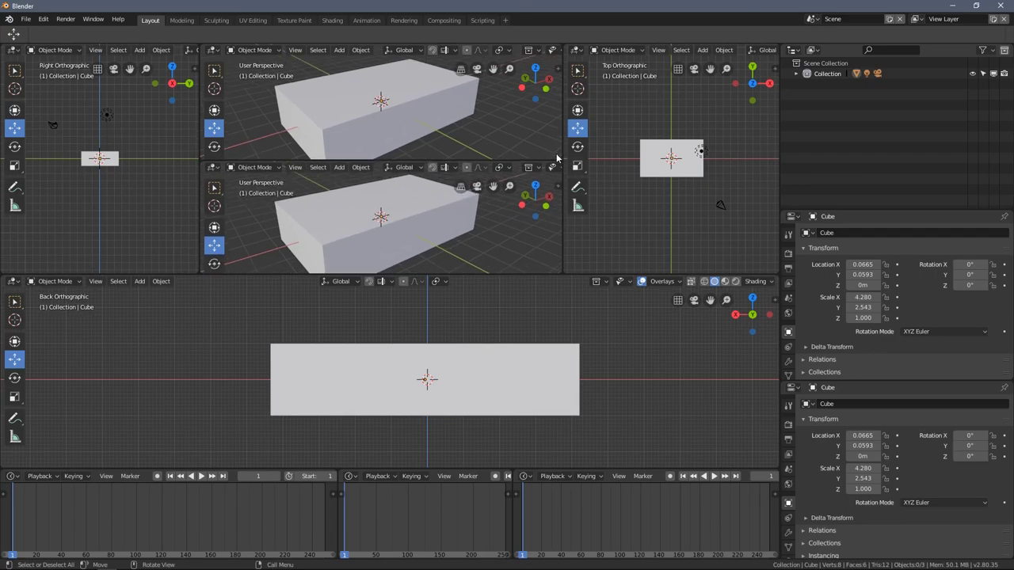
pyautogui.click(558, 156)
pyautogui.moveTo(552, 190); pyautogui.dragTo(537, 197)
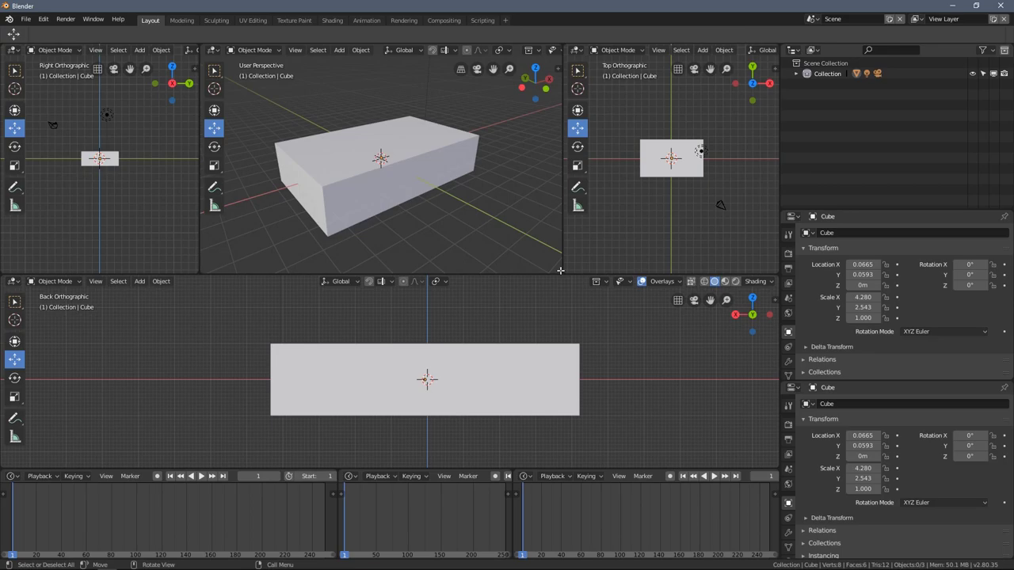
pyautogui.moveTo(559, 270); pyautogui.dragTo(648, 245)
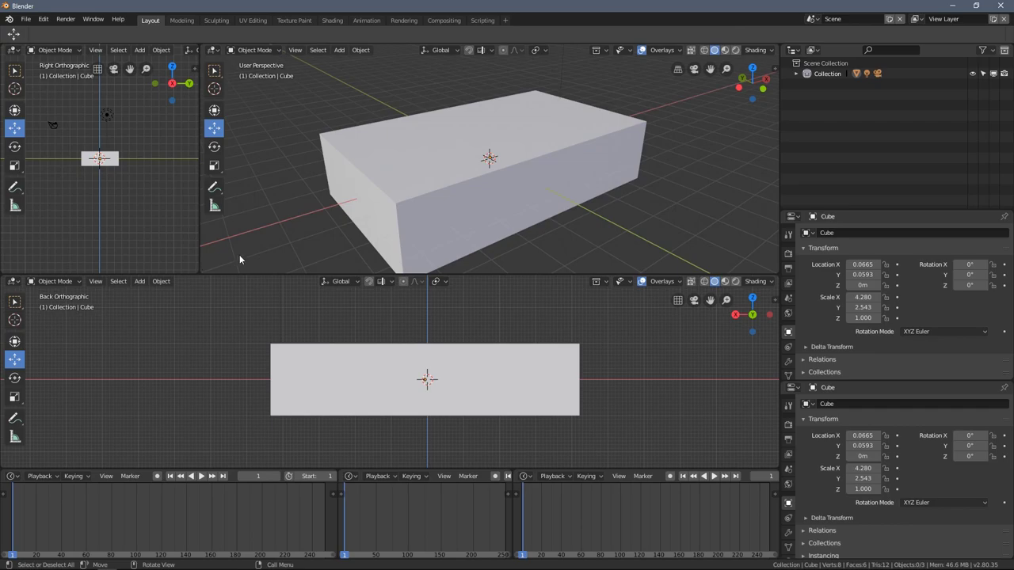
# Make the upper viewports taller, split the perspective view, and merge the narrow extra viewport back
pyautogui.moveTo(275, 275); pyautogui.dragTo(275, 309)
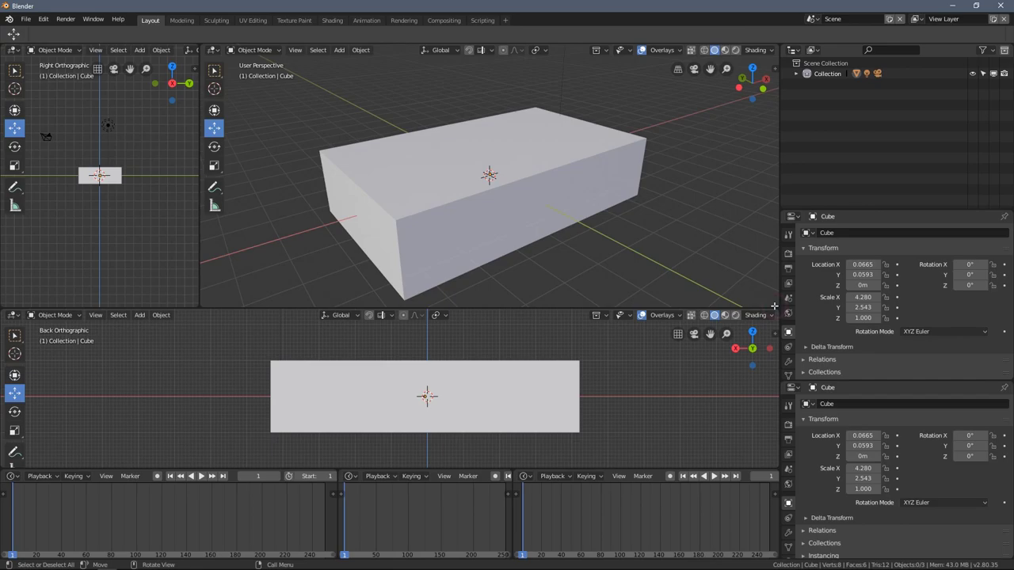
pyautogui.moveTo(774, 305); pyautogui.dragTo(499, 278)
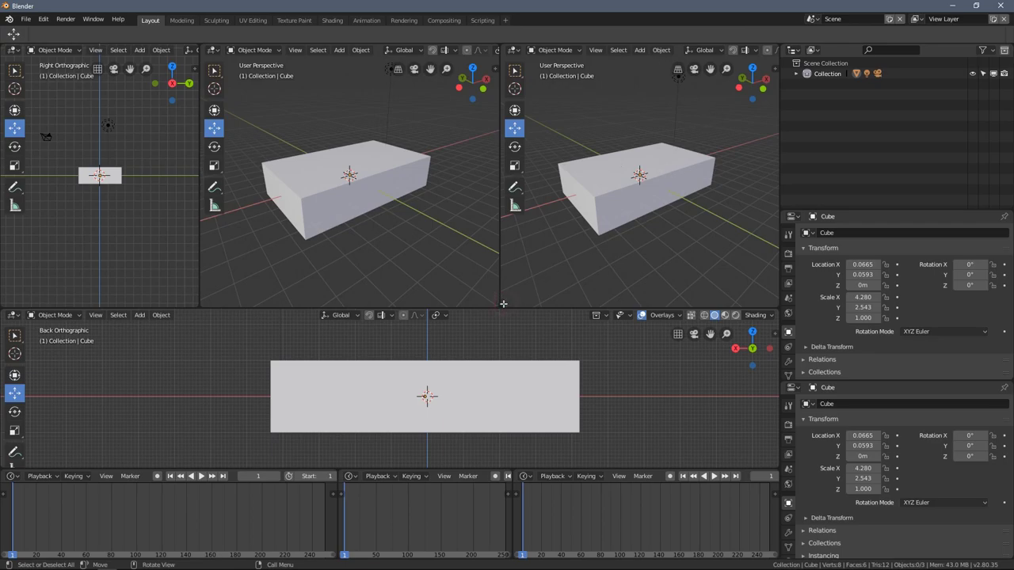
pyautogui.moveTo(503, 303); pyautogui.dragTo(523, 301)
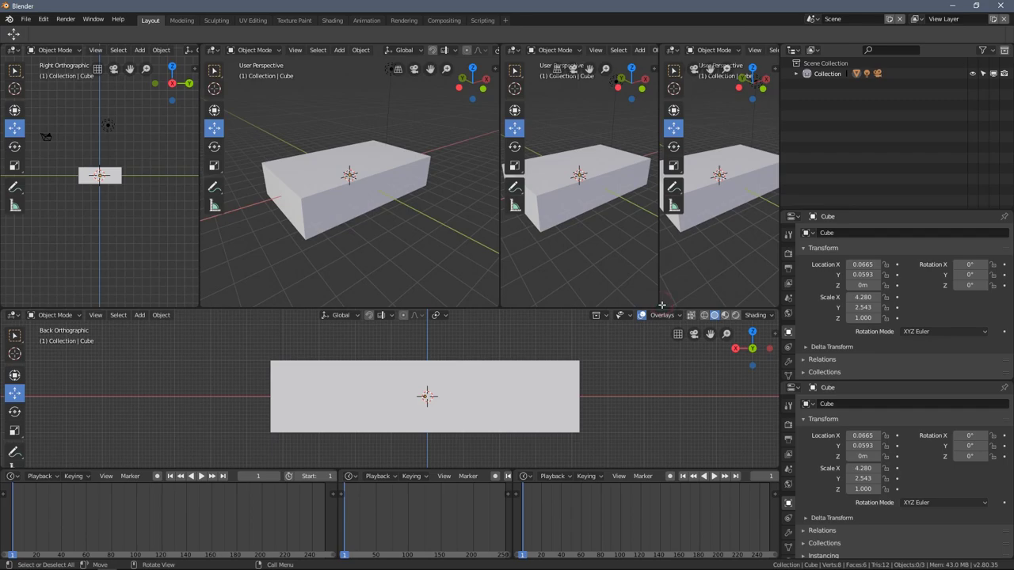
pyautogui.moveTo(622, 298)
pyautogui.mouseDown()
pyautogui.moveTo(585, 296)
pyautogui.moveTo(638, 160)
pyautogui.moveTo(616, 161)
pyautogui.moveTo(665, 172)
pyautogui.mouseUp()
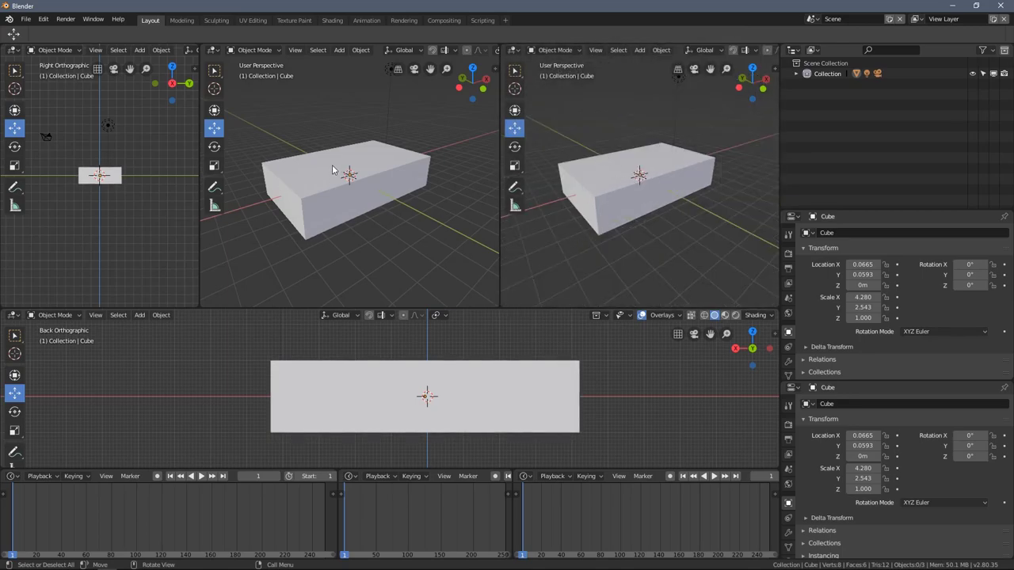
# Merge the second perspective view and the side view into the main view, raising the upper/lower boundary
pyautogui.moveTo(333, 170); pyautogui.dragTo(393, 177, button='middle')
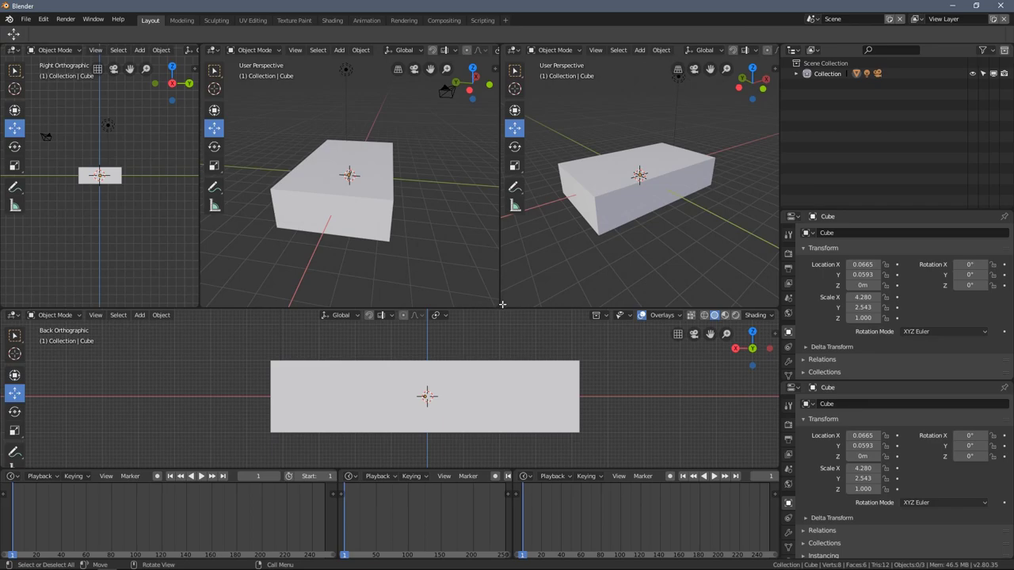
pyautogui.moveTo(504, 305); pyautogui.dragTo(409, 287)
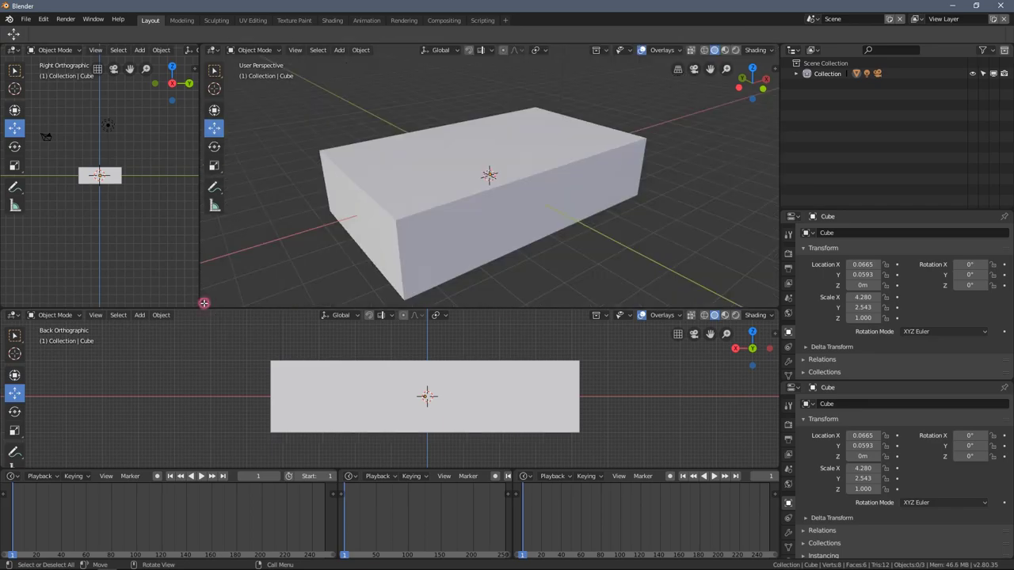
pyautogui.moveTo(164, 298); pyautogui.dragTo(165, 297)
pyautogui.moveTo(267, 307); pyautogui.dragTo(292, 230)
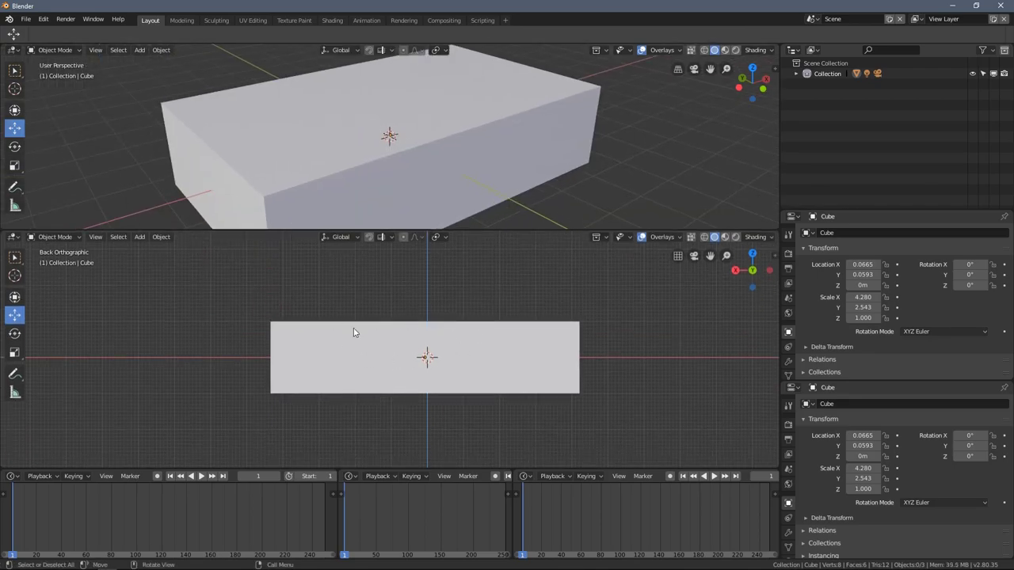
# Orbit the lower view, then snap it to look straight down on the box from above
pyautogui.moveTo(404, 353)
pyautogui.mouseDown(button='middle')
pyautogui.moveTo(430, 288)
pyautogui.moveTo(396, 361)
pyautogui.moveTo(404, 341)
pyautogui.mouseUp(button='middle')
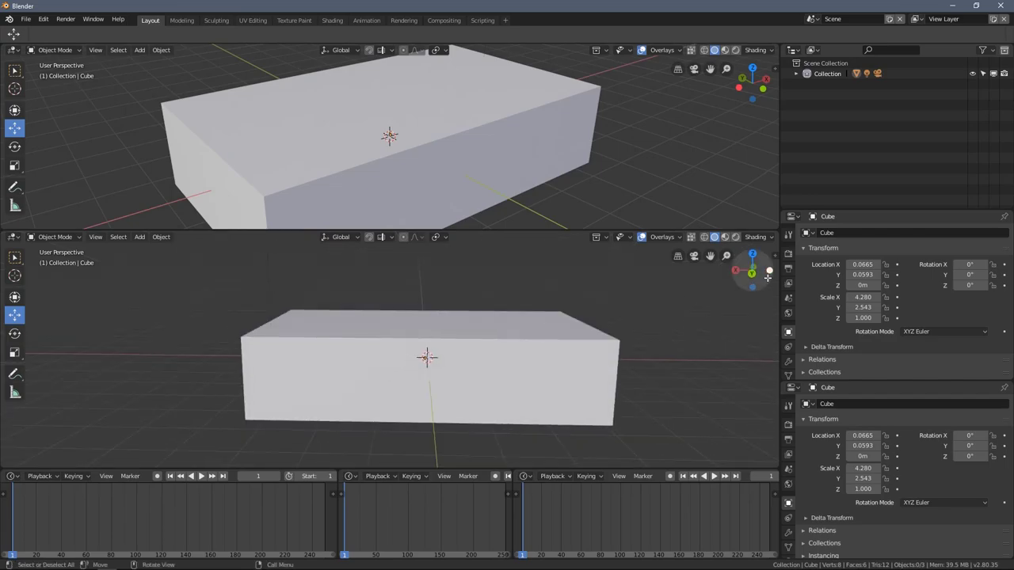
pyautogui.moveTo(747, 275); pyautogui.dragTo(749, 254)
pyautogui.click(749, 254)
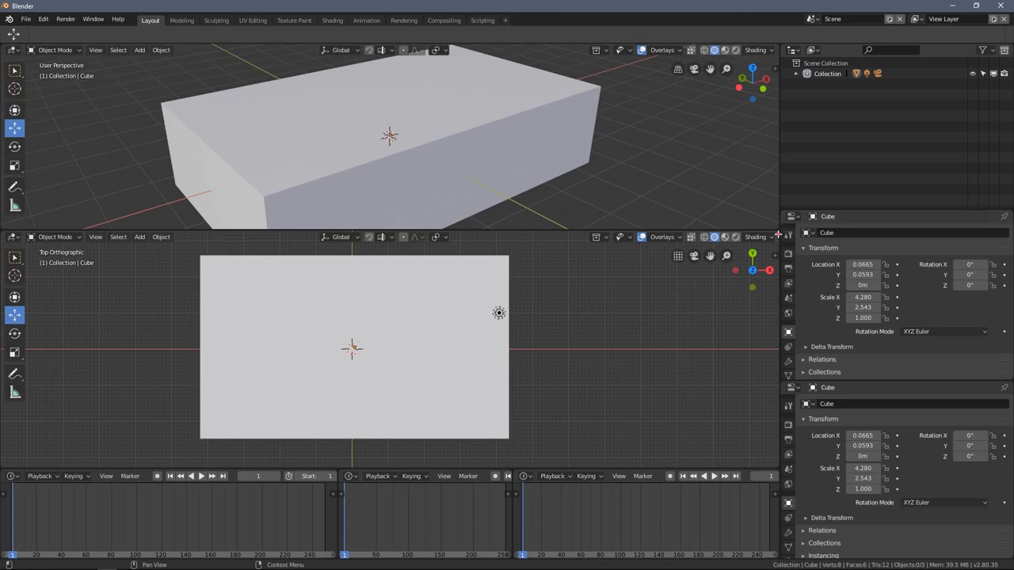
# Merge the upper viewport into the lower one and orbit to see the box in 3-D
pyautogui.moveTo(776, 227); pyautogui.dragTo(750, 176)
pyautogui.scroll(-2, 453, 216)
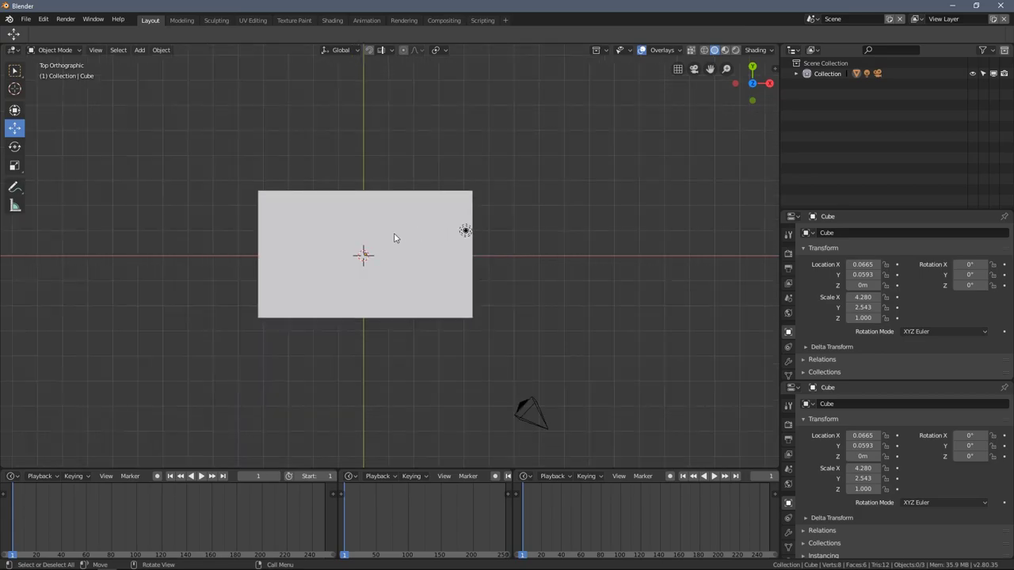
pyautogui.keyDown('ctrl'); pyautogui.scroll(3, 398, 233); pyautogui.keyUp('ctrl')
pyautogui.scroll(2, 377, 252)
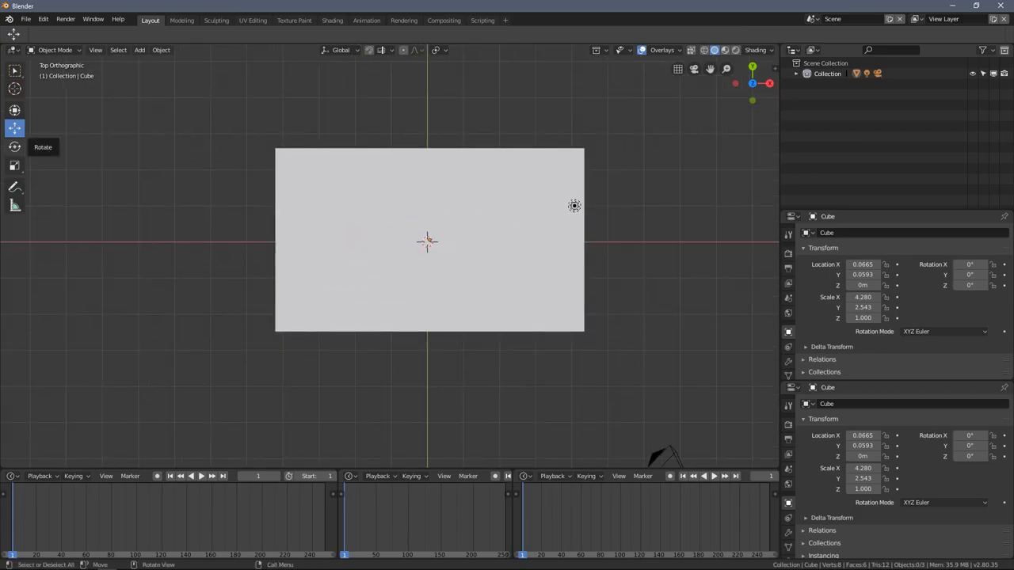
pyautogui.moveTo(31, 159); pyautogui.dragTo(394, 461, button='middle')
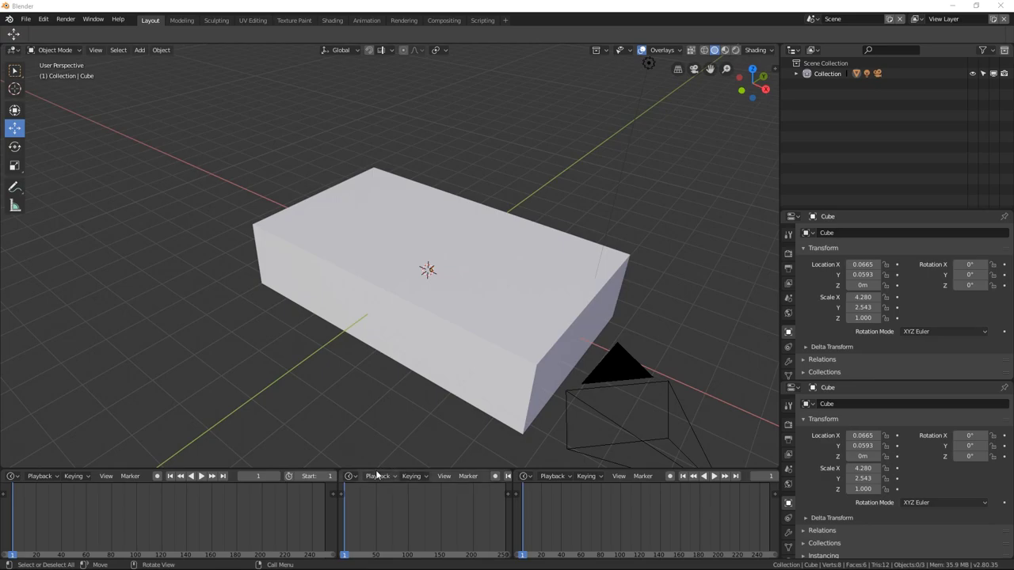
# Enlarge the timeline area and join the three timelines into one wide timeline
pyautogui.moveTo(386, 470); pyautogui.dragTo(384, 263)
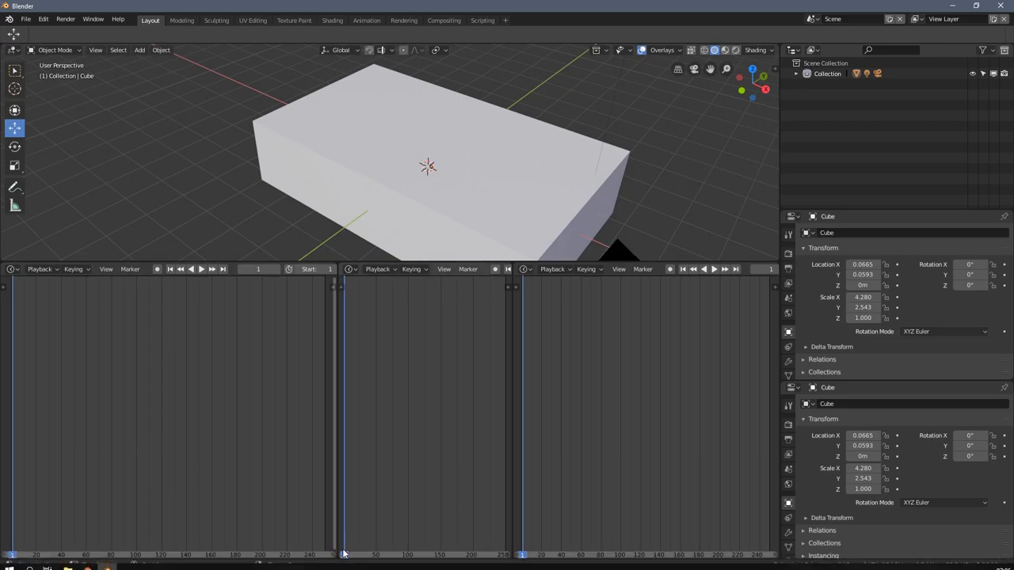
pyautogui.moveTo(342, 555); pyautogui.dragTo(306, 553)
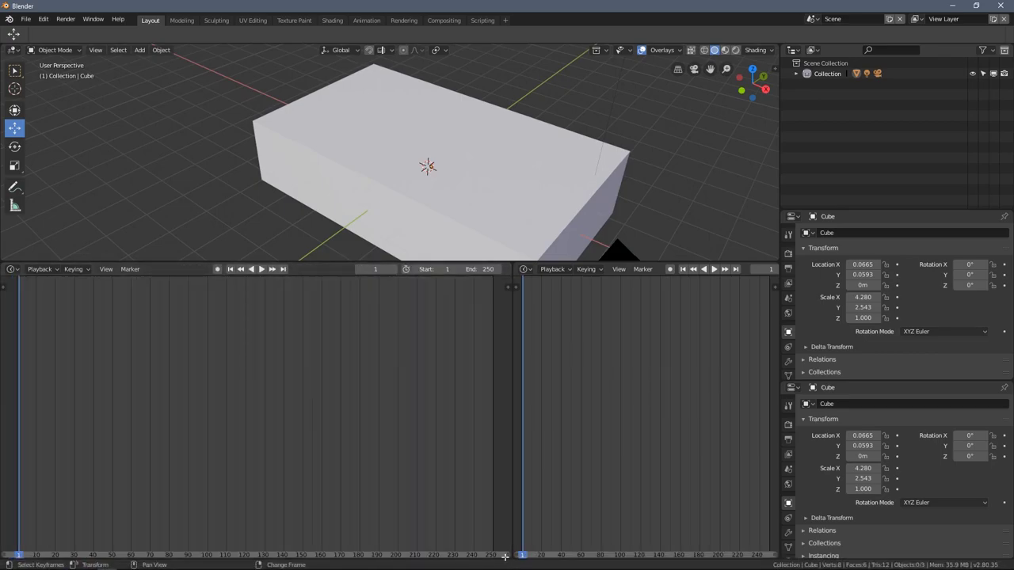
pyautogui.moveTo(507, 557); pyautogui.dragTo(554, 380)
# Restore the 3D view's height, switch it to Top view (Numpad 7), and split it side by side
pyautogui.moveTo(436, 264); pyautogui.dragTo(444, 477)
pyautogui.press('KP_7')
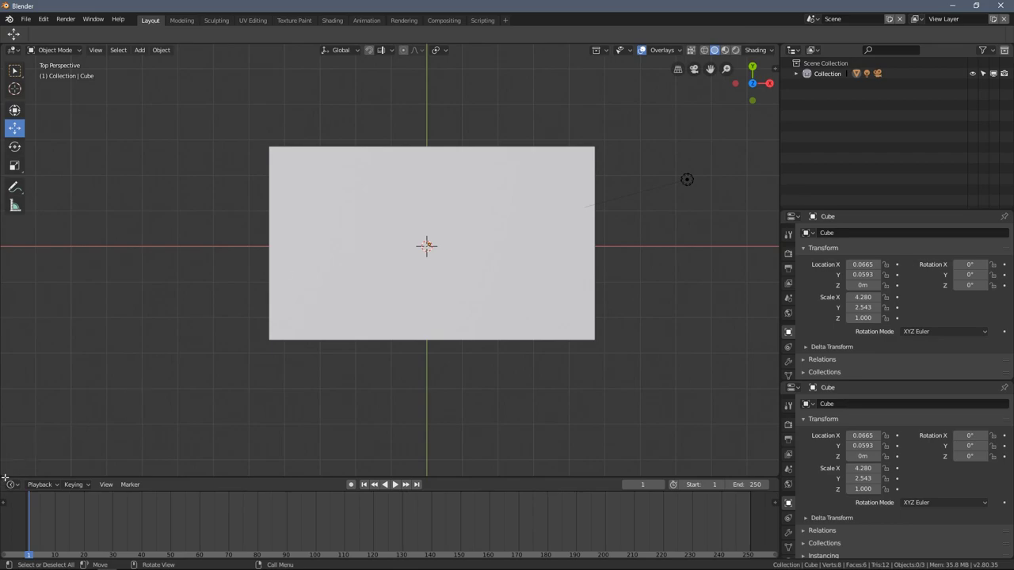
pyautogui.moveTo(2, 475); pyautogui.dragTo(360, 235)
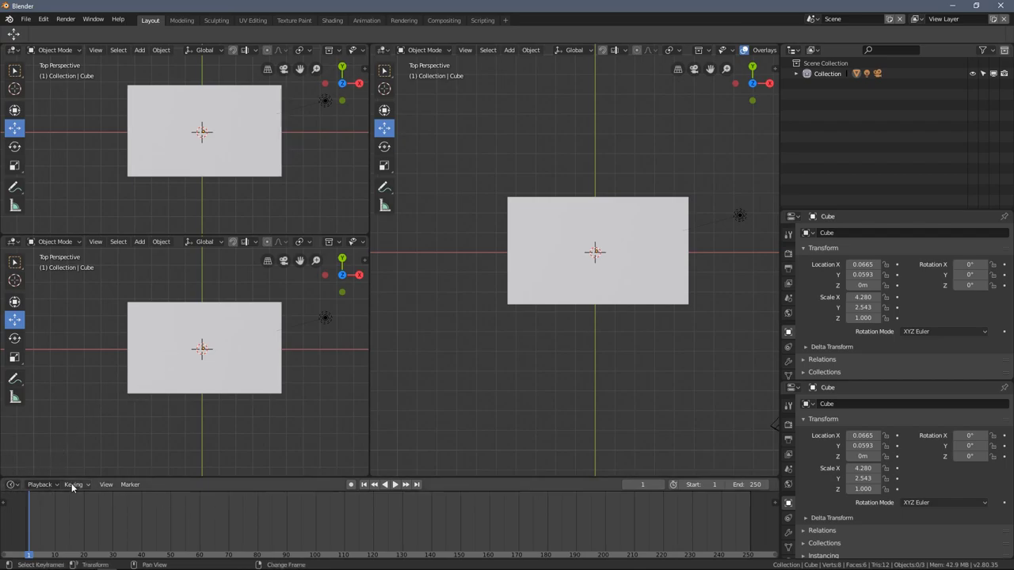
# Browse the Editor Type lists of the timeline, lower-left view, Properties and Outliner without changing them
pyautogui.click(12, 485)
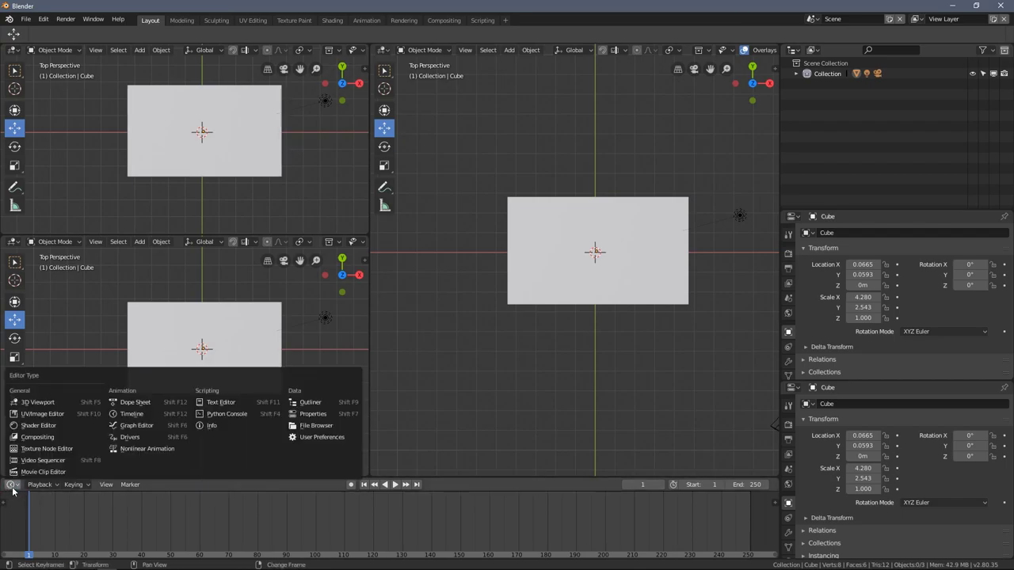
pyautogui.click(9, 492)
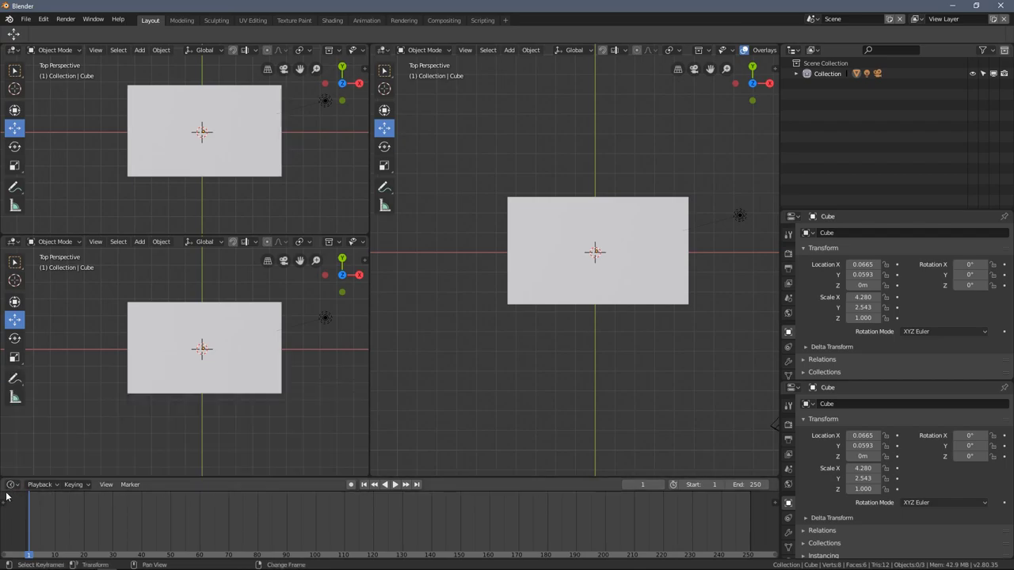
pyautogui.click(10, 242)
pyautogui.click(3, 246)
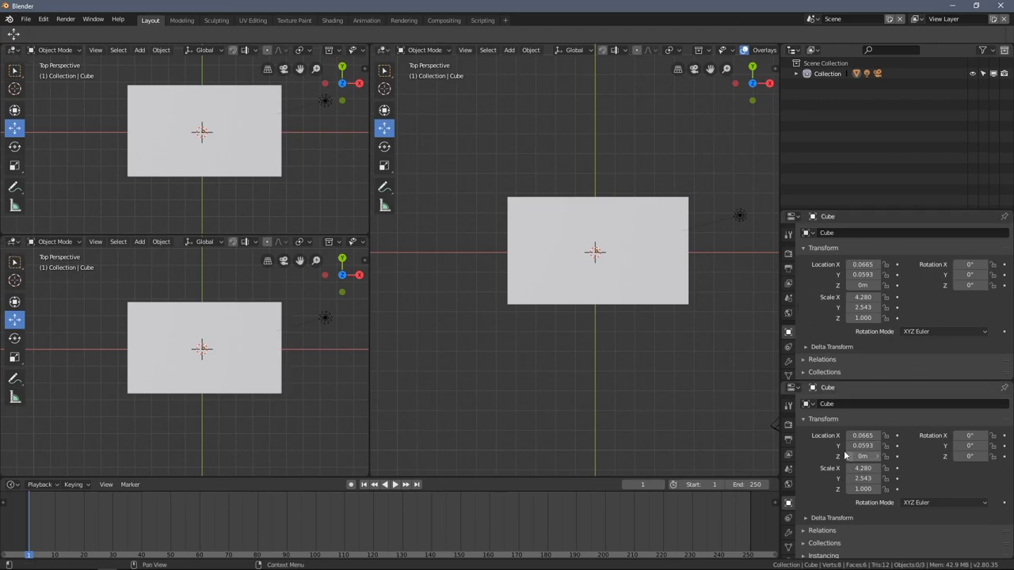
pyautogui.click(789, 389)
pyautogui.click(790, 219)
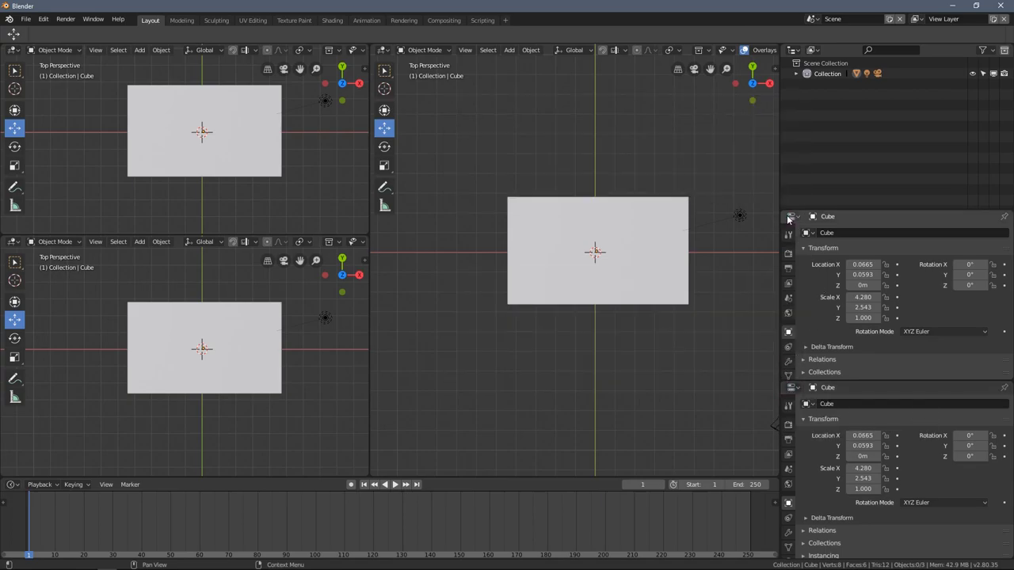
pyautogui.click(792, 50)
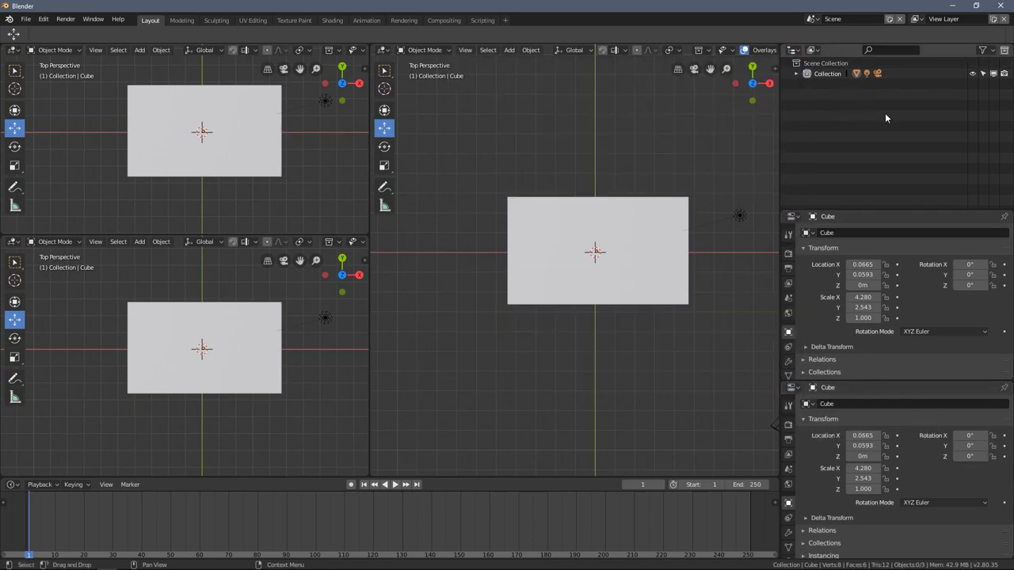
# Widen the Outliner/Properties panels, heighten the top-left viewport, and split it into two side-by-side views
pyautogui.moveTo(780, 154)
pyautogui.mouseDown()
pyautogui.moveTo(817, 154)
pyautogui.moveTo(775, 152)
pyautogui.mouseUp()
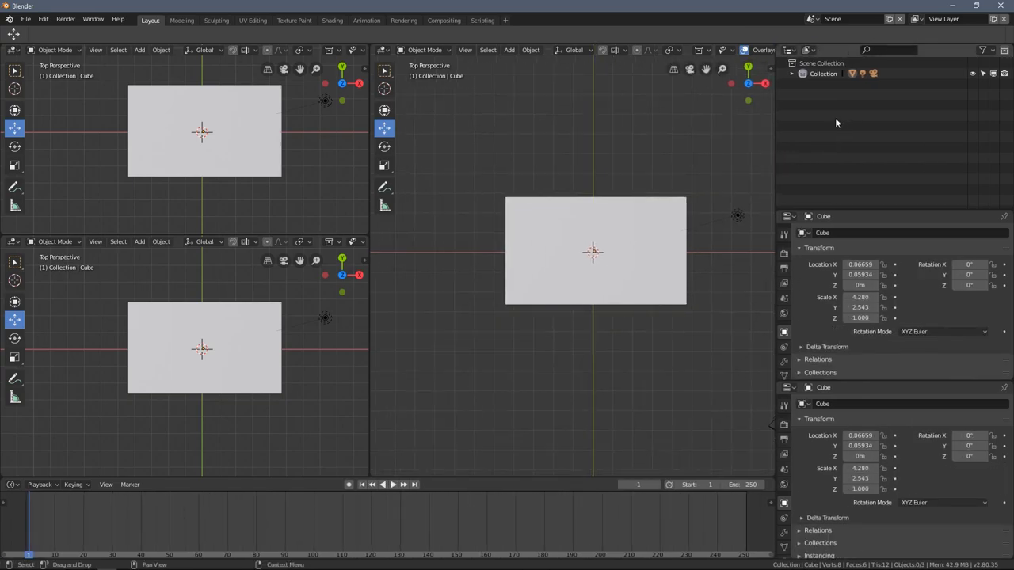
pyautogui.click(788, 51)
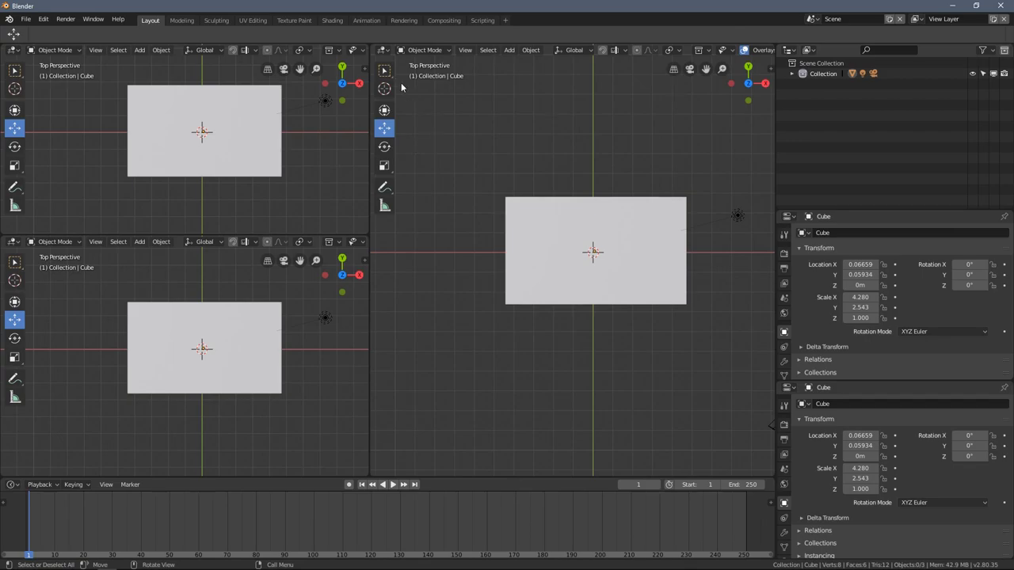
pyautogui.click(386, 52)
pyautogui.moveTo(358, 234); pyautogui.dragTo(441, 259)
pyautogui.moveTo(4, 273); pyautogui.dragTo(217, 261)
# Change the four areas into an Info log, Graph Editor, Nonlinear Animation editor and Shader Editor
pyautogui.click(13, 50)
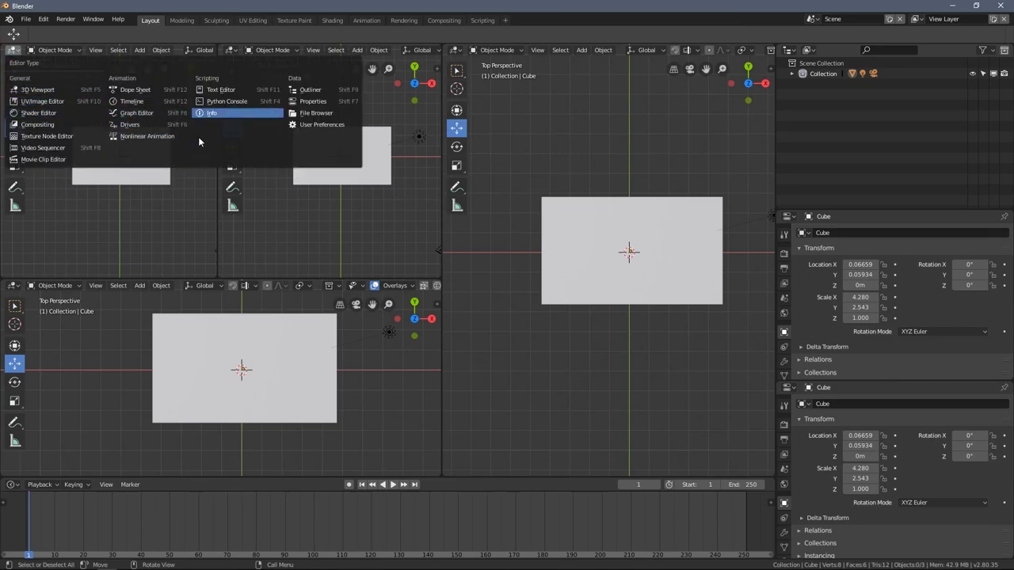
pyautogui.click(214, 114)
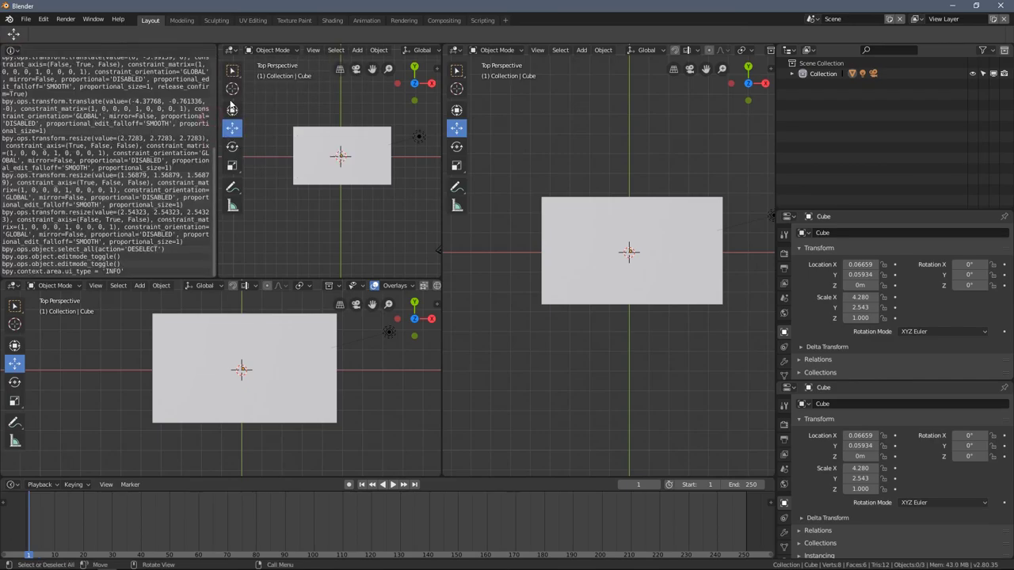
pyautogui.click(231, 51)
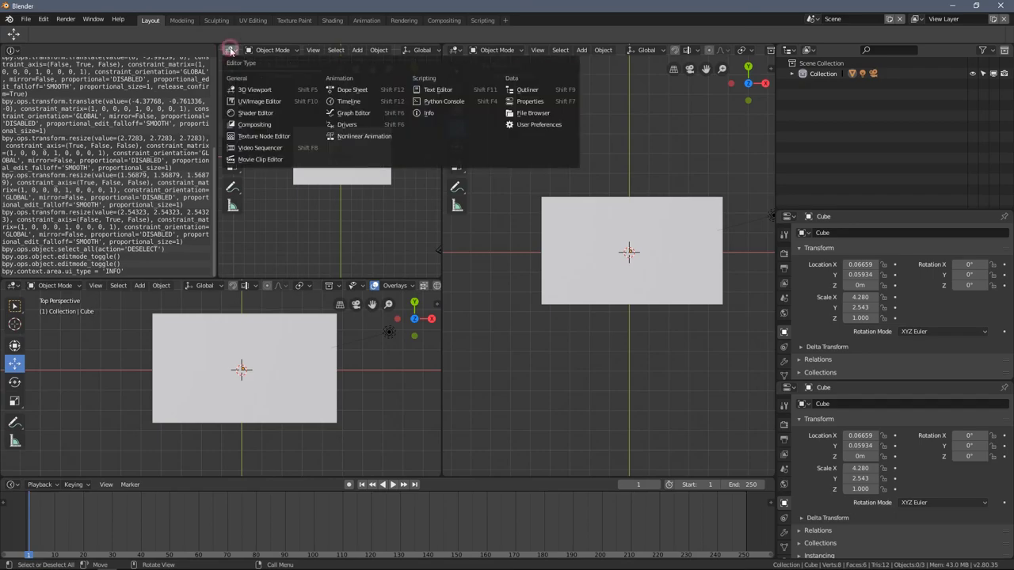
pyautogui.click(343, 113)
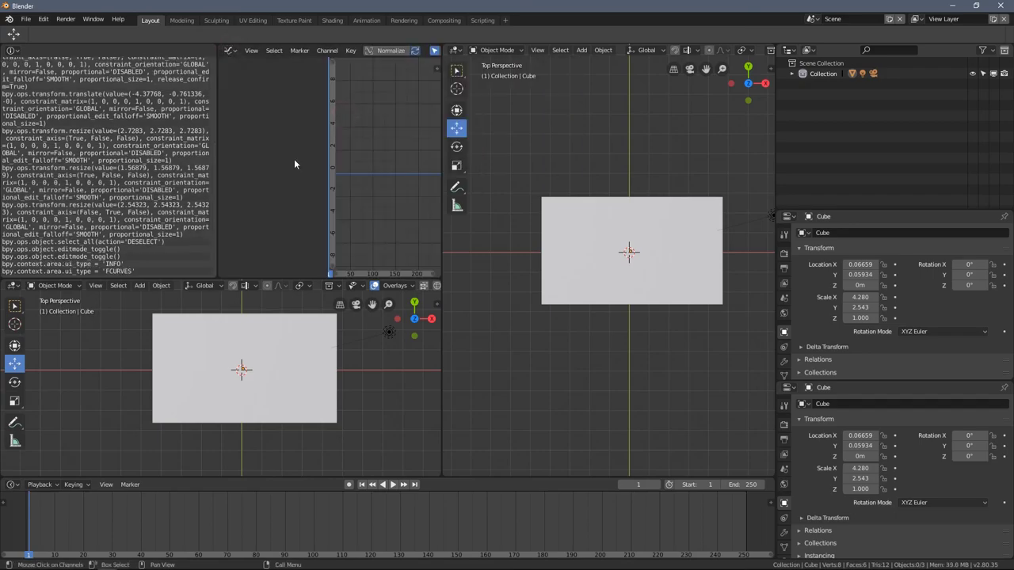
pyautogui.click(12, 287)
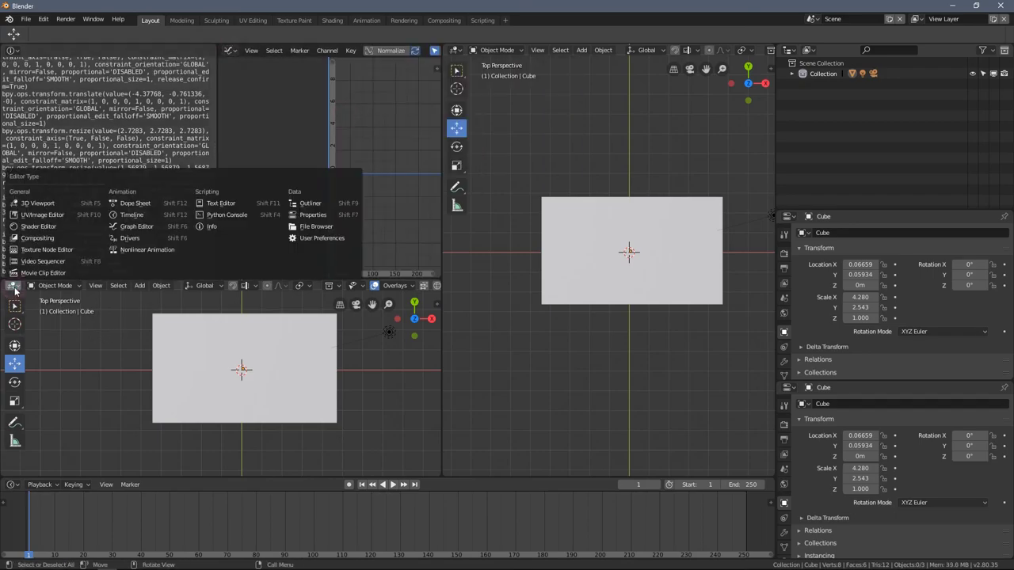
pyautogui.click(162, 251)
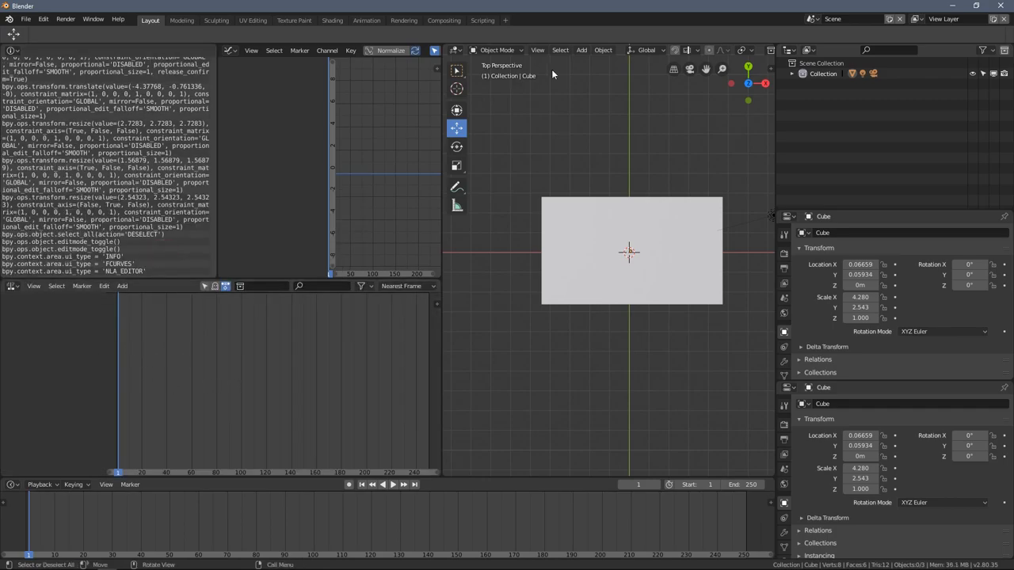
pyautogui.click(453, 51)
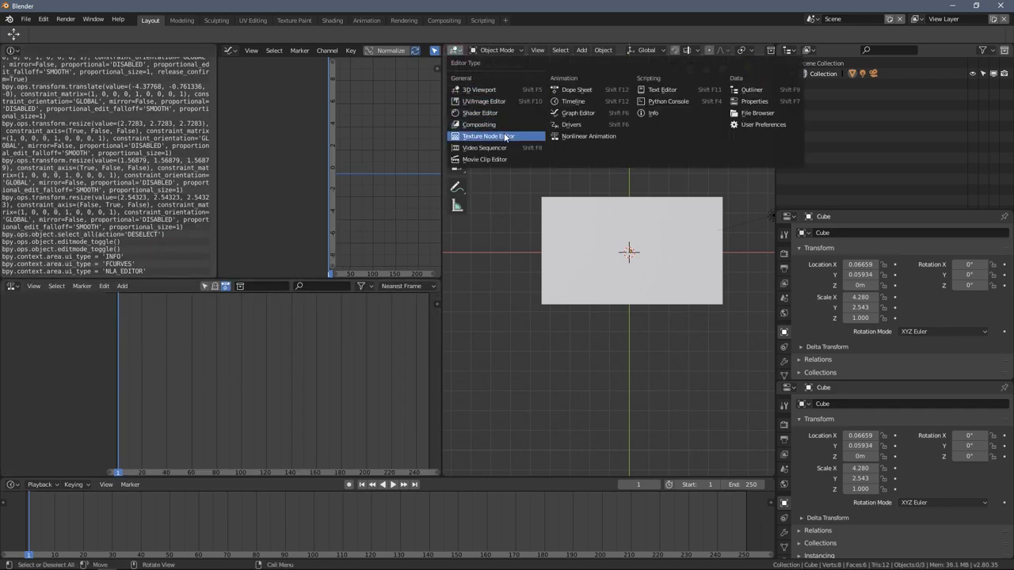
pyautogui.click(485, 113)
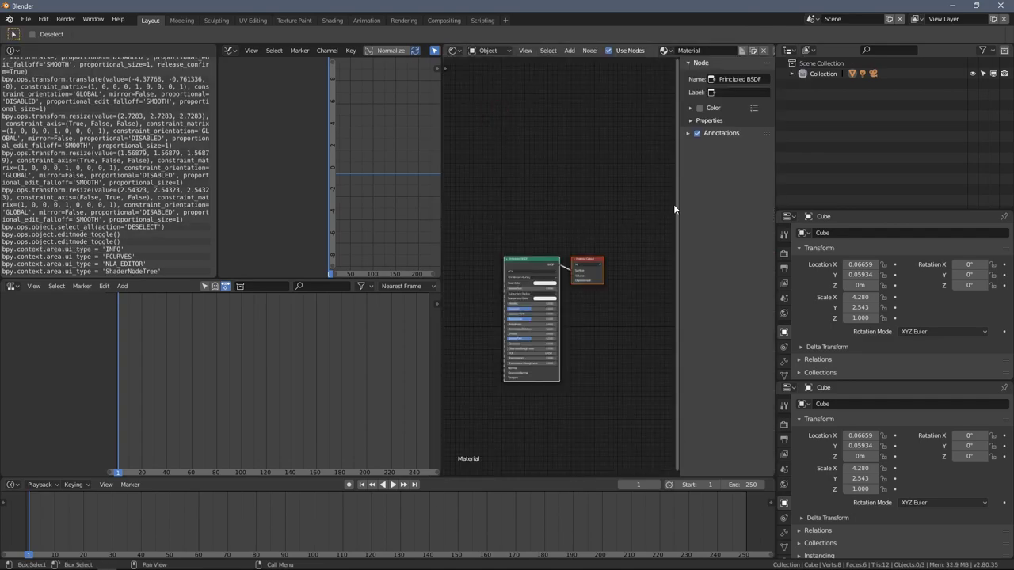
# Drag the Info/NLA border down to enlarge the Info log and hide the Shader Editor sidebar with N
pyautogui.moveTo(441, 255); pyautogui.dragTo(392, 262)
pyautogui.moveTo(246, 279); pyautogui.dragTo(247, 304)
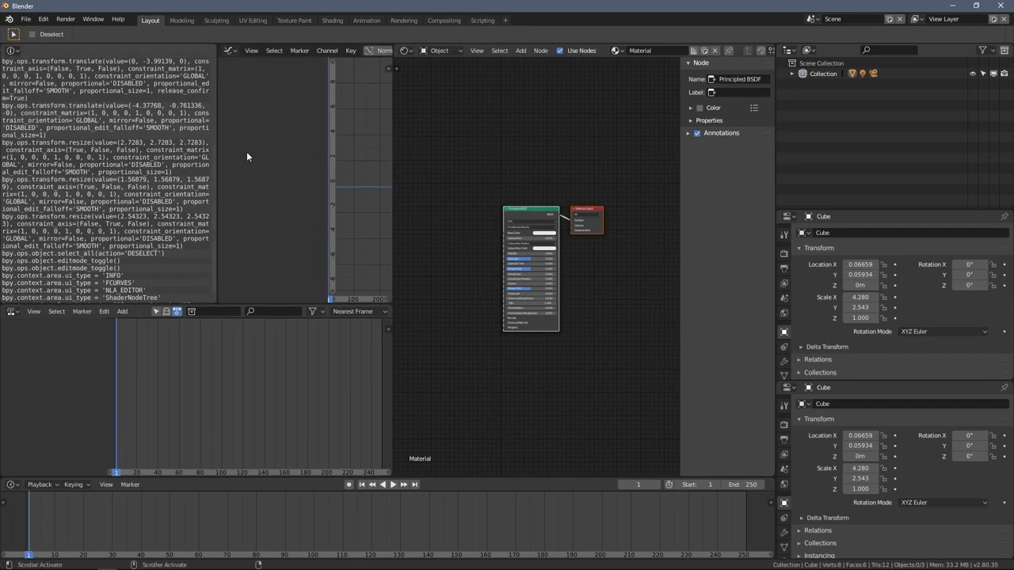
pyautogui.scroll(-1, 572, 401)
pyautogui.scroll(2, 467, 359)
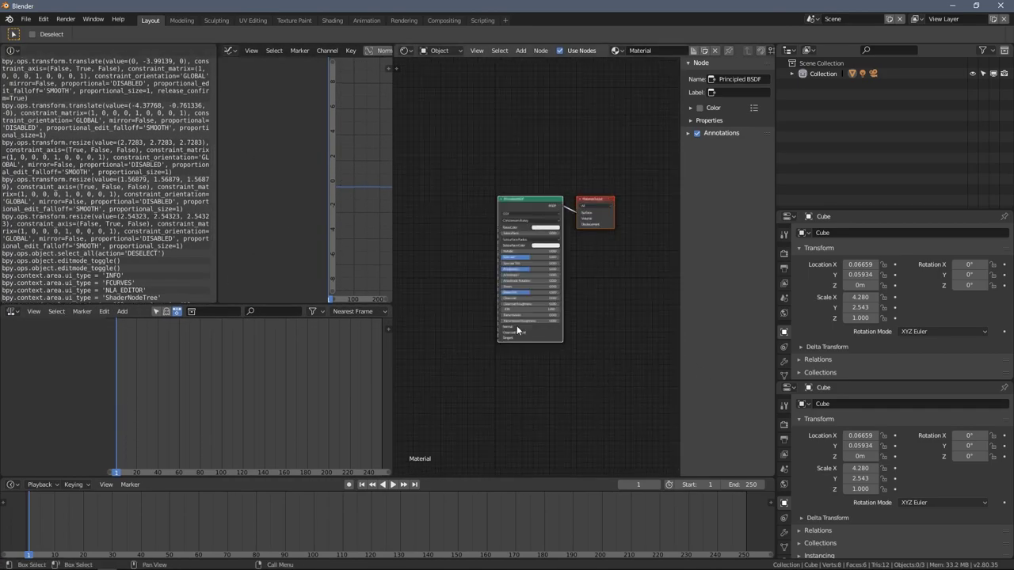
pyautogui.press('n')
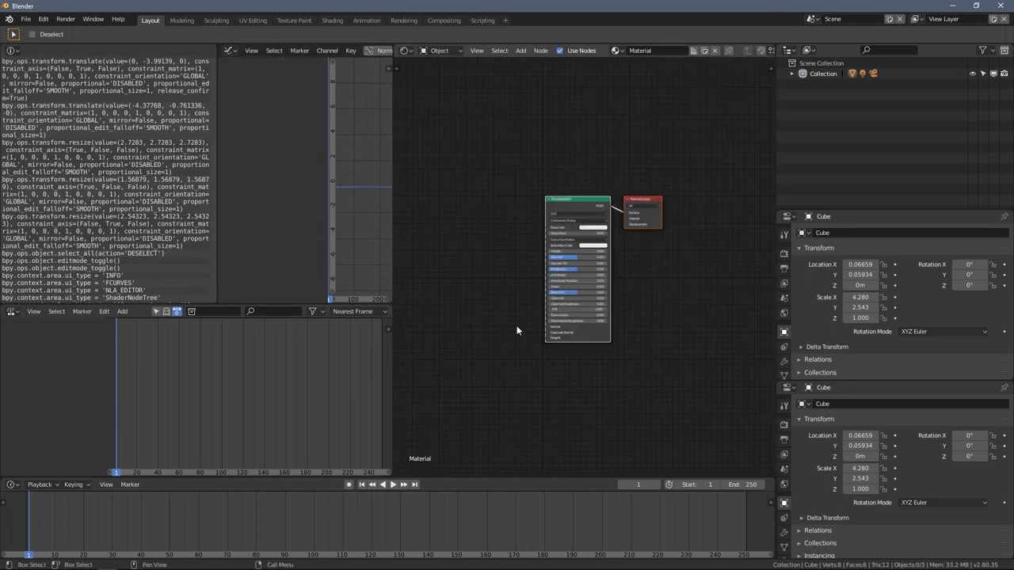
pyautogui.click(404, 51)
# Widen the left editors and turn the Graph Editor into a 3D Viewport showing the cube at an angle
pyautogui.moveTo(393, 282); pyautogui.dragTo(500, 283)
pyautogui.click(228, 51)
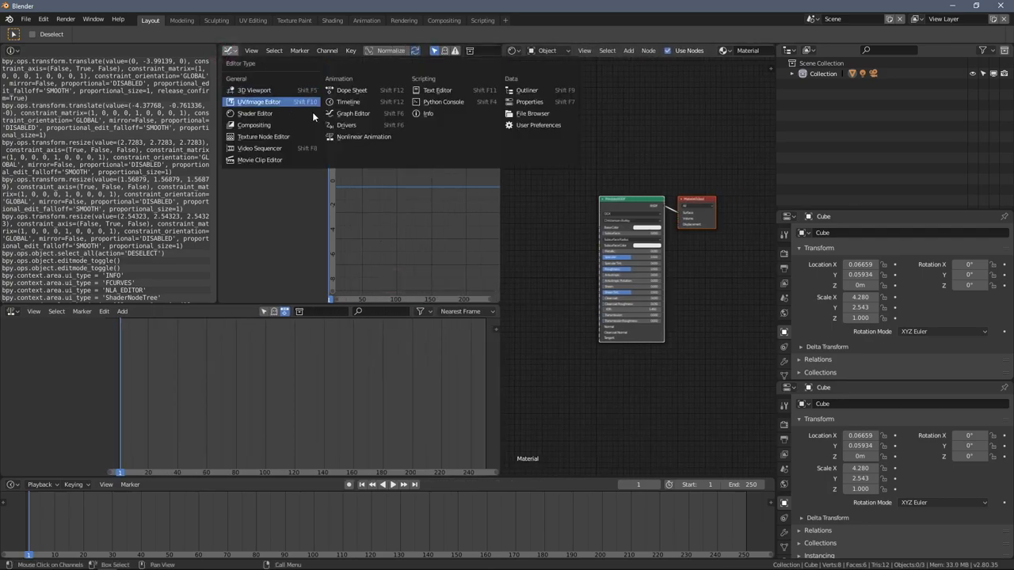
pyautogui.click(265, 92)
pyautogui.moveTo(323, 177); pyautogui.dragTo(316, 254, button='middle')
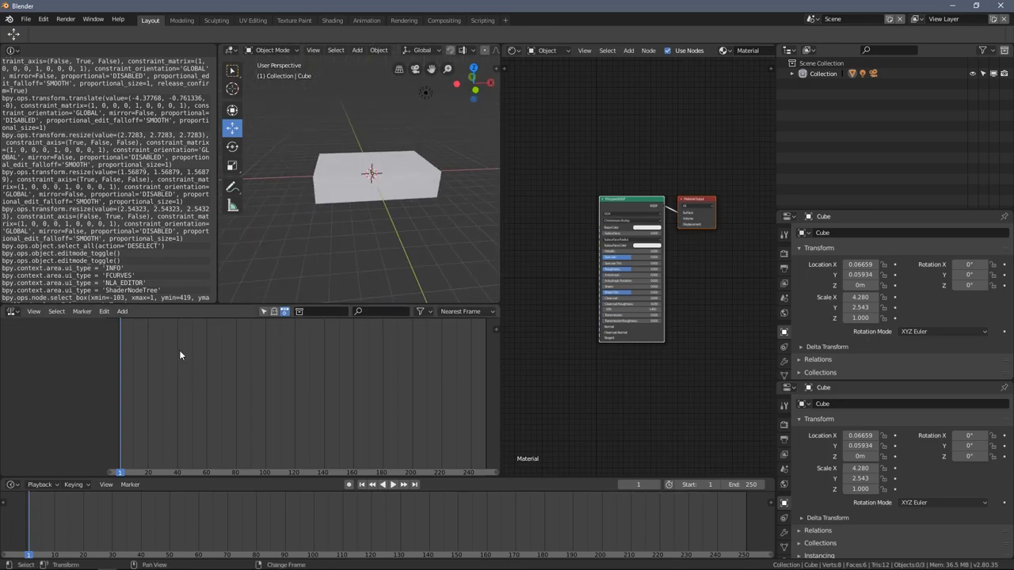
# Reposition the Principled BSDF and other shader nodes in the Shader Editor
pyautogui.click(11, 311)
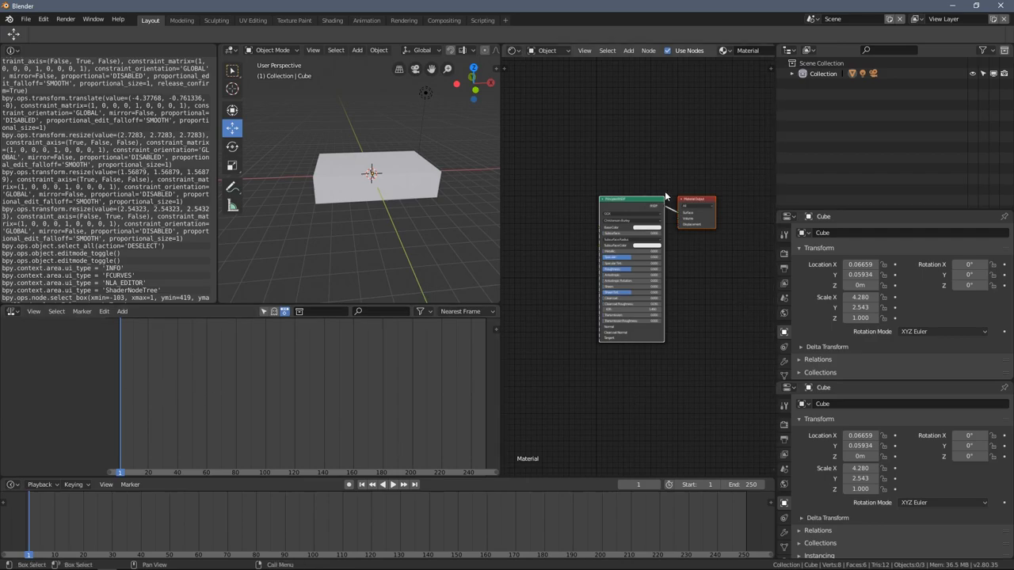
pyautogui.scroll(3, 646, 251)
pyautogui.moveTo(645, 251); pyautogui.dragTo(601, 255)
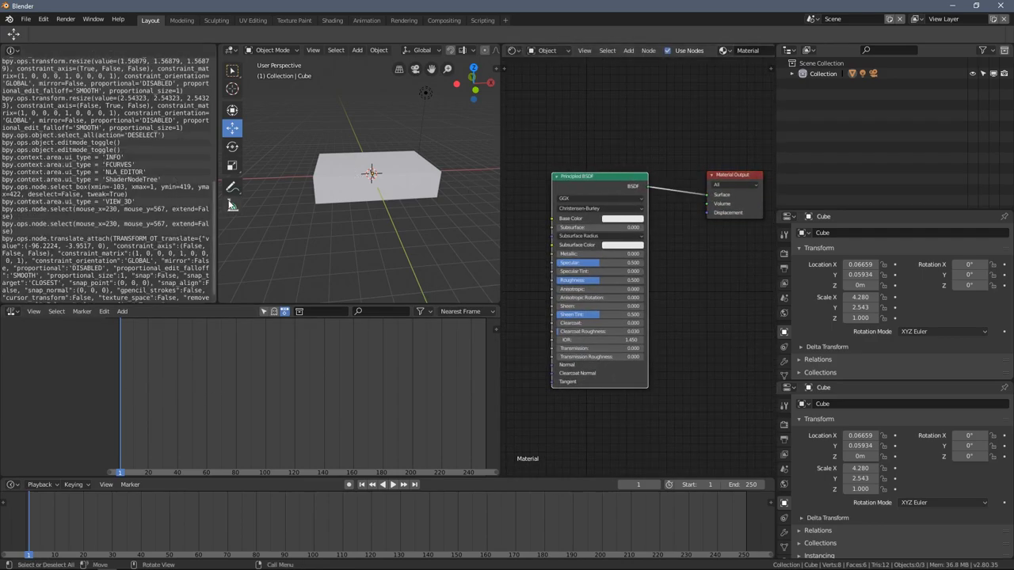
pyautogui.moveTo(567, 174); pyautogui.dragTo(586, 207, button='middle')
pyautogui.click(623, 207)
pyautogui.moveTo(623, 189); pyautogui.dragTo(616, 229)
# Widen the Info log and join the 3D viewport and dope sheet areas into it
pyautogui.moveTo(220, 180); pyautogui.dragTo(234, 190)
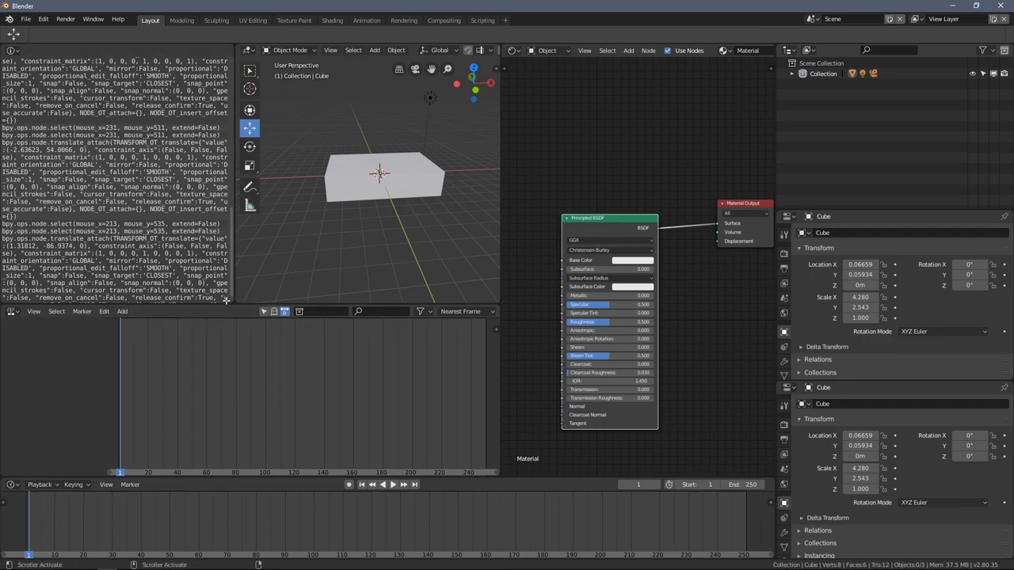
pyautogui.moveTo(227, 300); pyautogui.dragTo(331, 279)
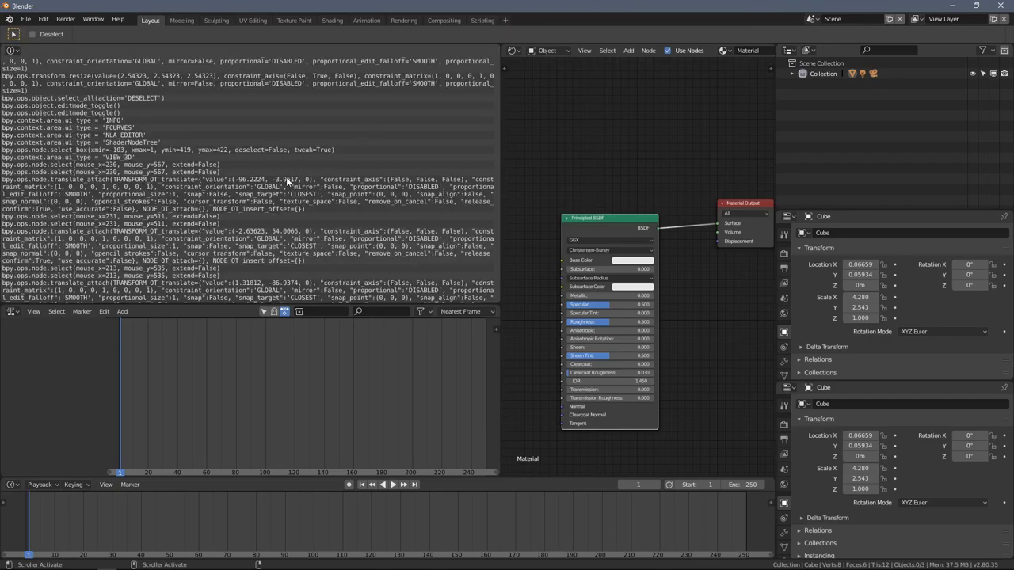
pyautogui.scroll(-1, 283, 181)
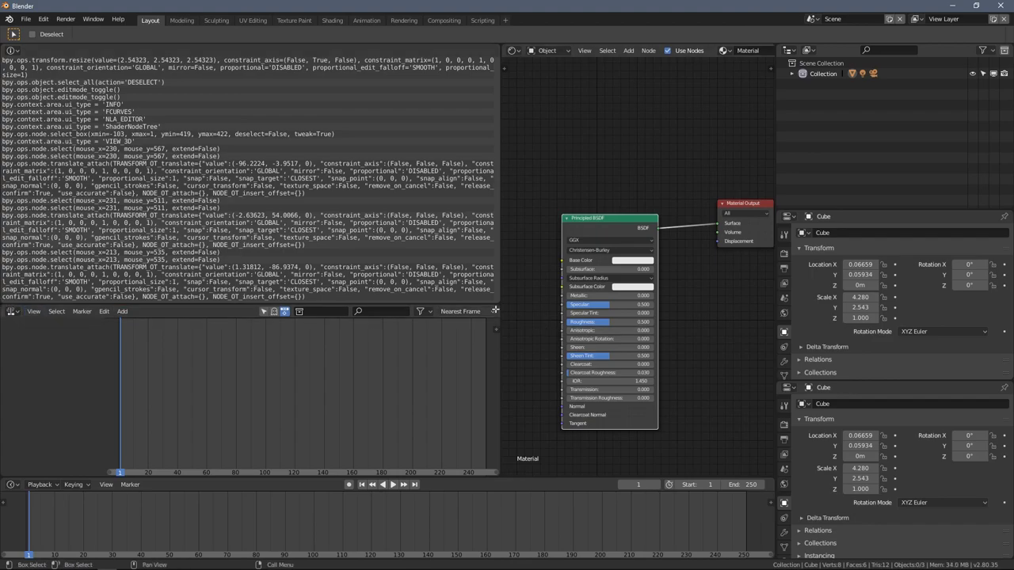
pyautogui.moveTo(496, 300); pyautogui.dragTo(539, 443)
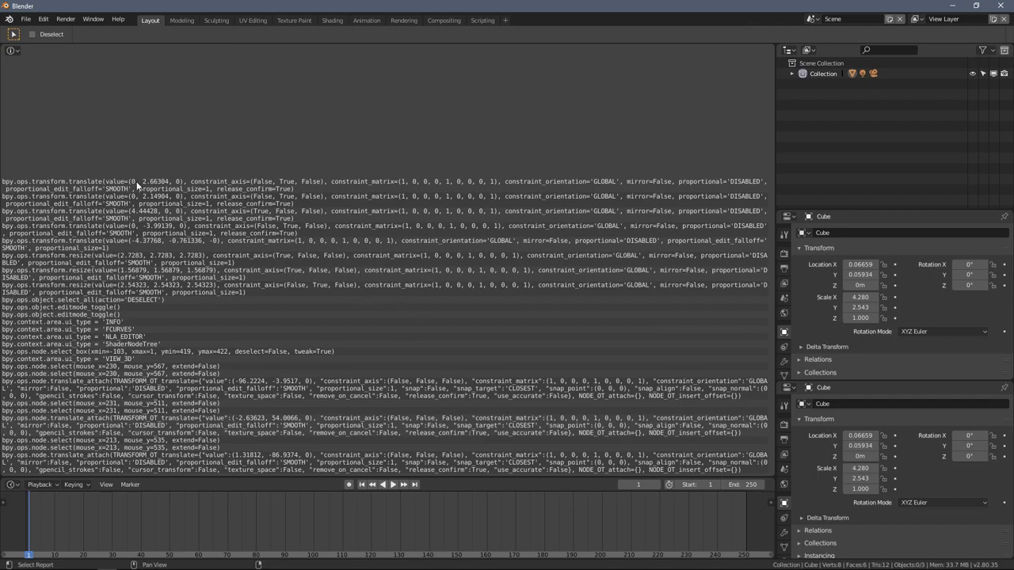
# Switch the Info area to a 3D Viewport and orbit to a perspective view of the cube
pyautogui.click(11, 53)
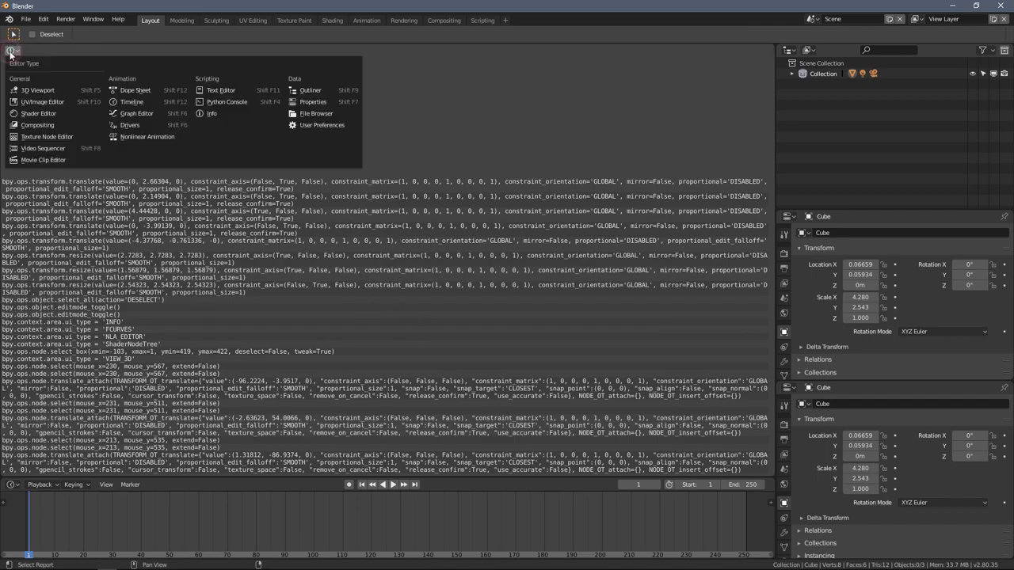
pyautogui.click(40, 90)
pyautogui.scroll(-4, 420, 214)
pyautogui.moveTo(493, 226); pyautogui.dragTo(382, 247, button='middle')
pyautogui.scroll(4, 367, 176)
pyautogui.moveTo(455, 242); pyautogui.dragTo(511, 197, button='middle')
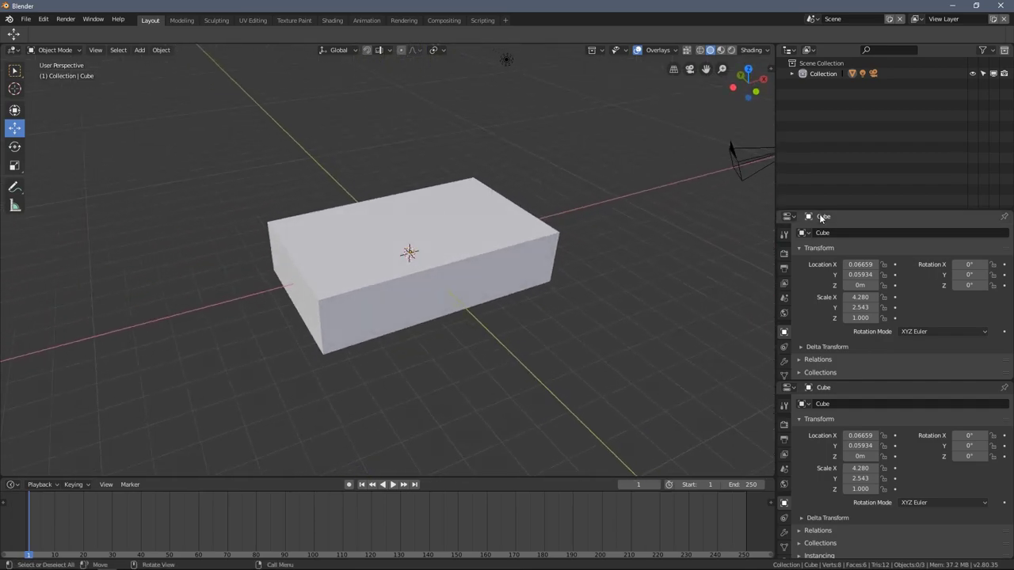
# Widen the Outliner/Properties panels and show the Render settings tab
pyautogui.moveTo(775, 238); pyautogui.dragTo(799, 404)
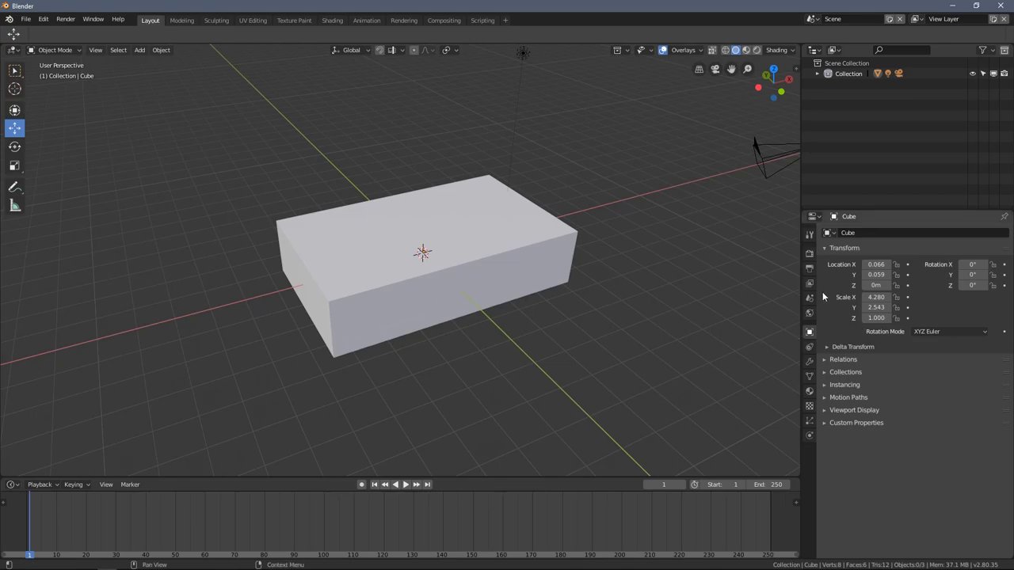
pyautogui.click(808, 253)
pyautogui.moveTo(409, 267); pyautogui.dragTo(122, 407, button='middle')
# Flatten the cube along Z with S then Z, and deselect it
pyautogui.moveTo(377, 251); pyautogui.dragTo(411, 237, button='middle')
pyautogui.middleClick(363, 272)
pyautogui.press('s')
pyautogui.press('z')
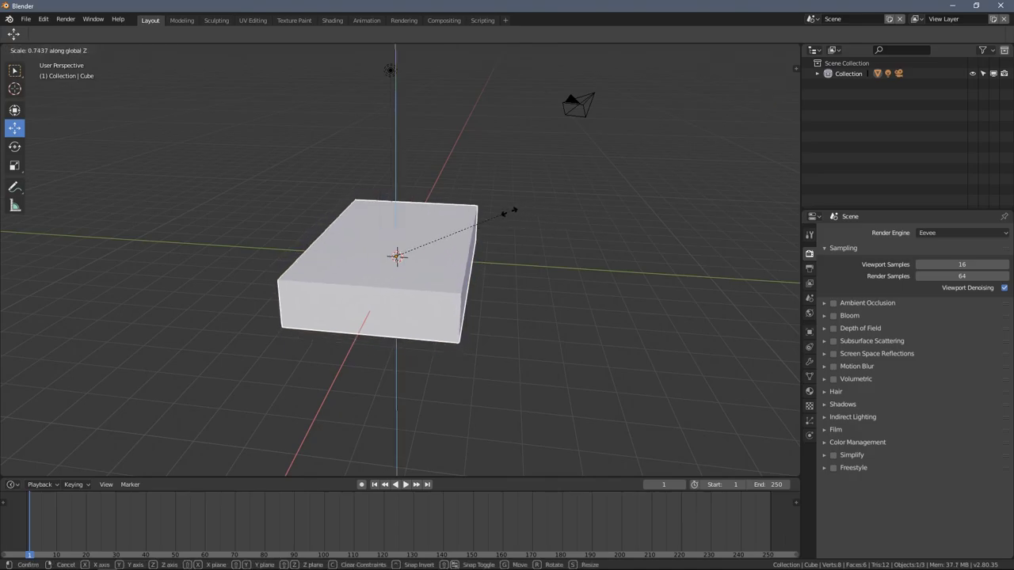
pyautogui.click(430, 258)
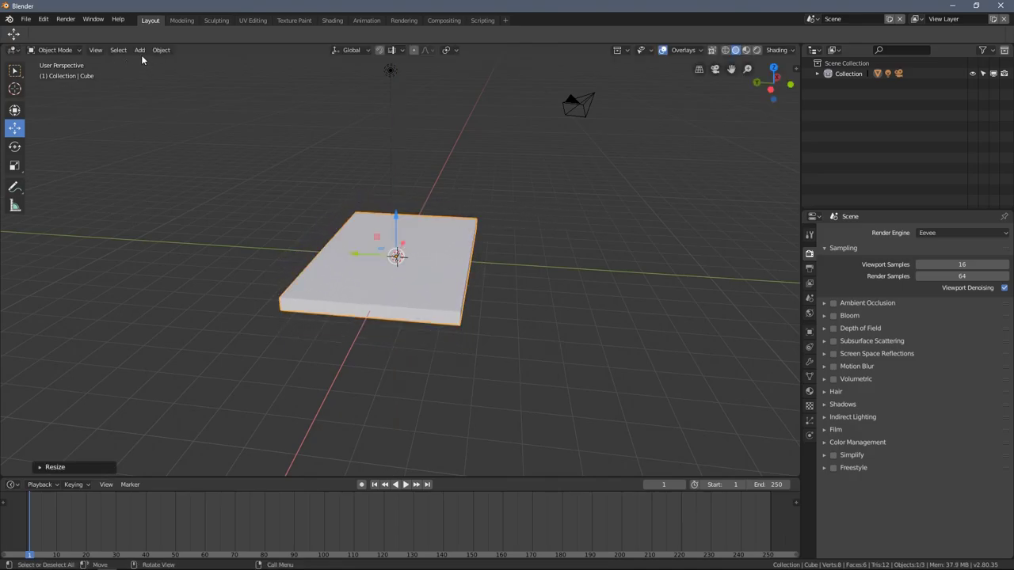
pyautogui.click(140, 57)
# Scale the slab up twice with S into a broad, thin floor plate
pyautogui.moveTo(289, 253); pyautogui.dragTo(235, 277, button='middle')
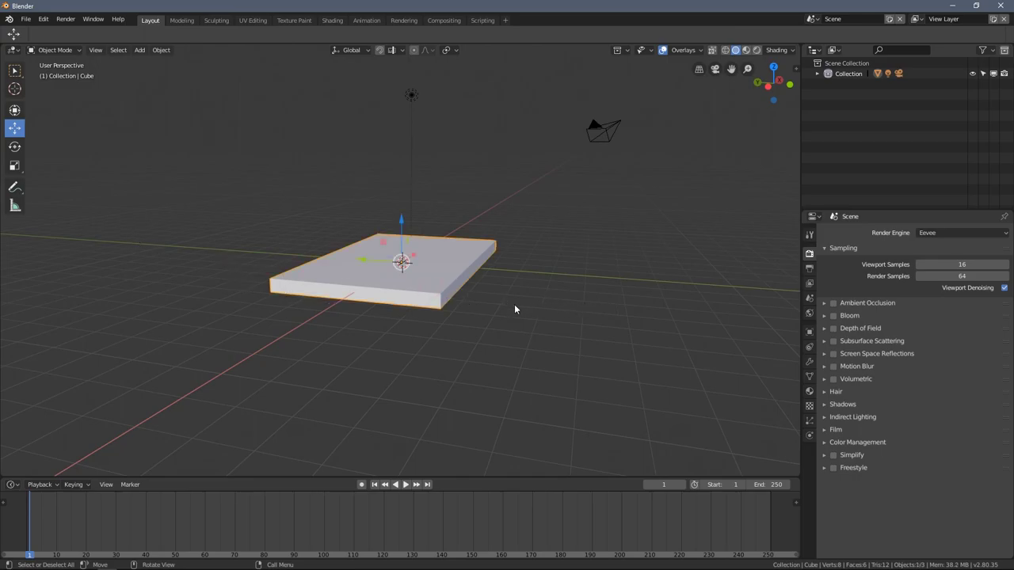
pyautogui.press('s')
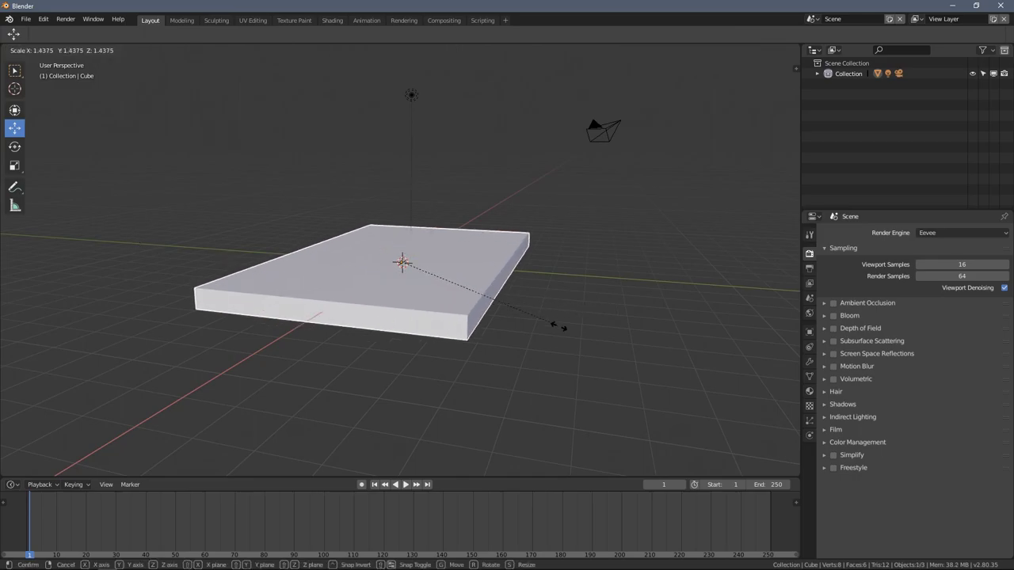
pyautogui.click(598, 357)
pyautogui.keyDown('shift'); pyautogui.moveTo(546, 331); pyautogui.dragTo(581, 331, button='middle'); pyautogui.keyUp('shift')
pyautogui.press('s')
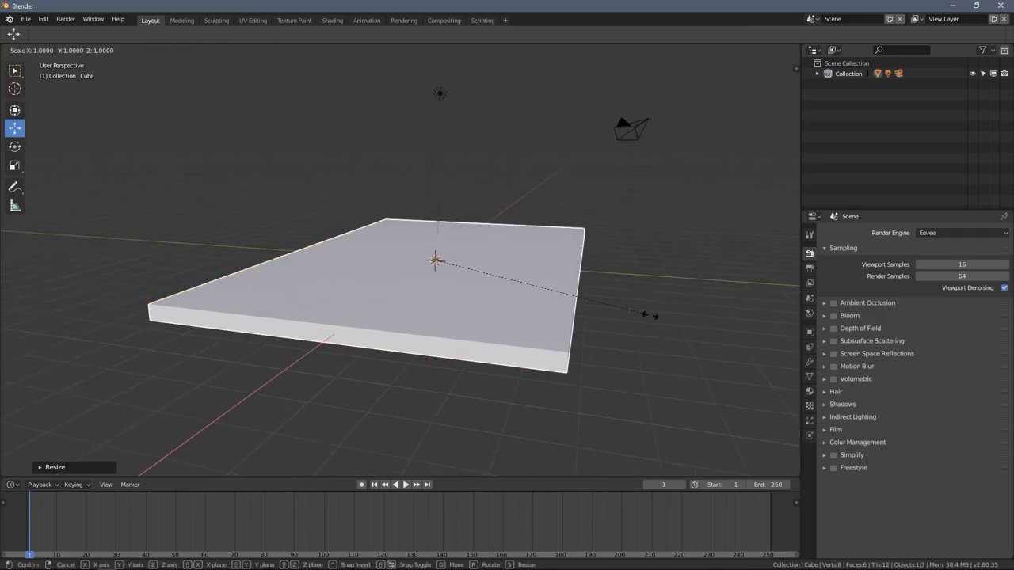
pyautogui.click(521, 287)
pyautogui.moveTo(466, 297); pyautogui.dragTo(499, 295, button='middle')
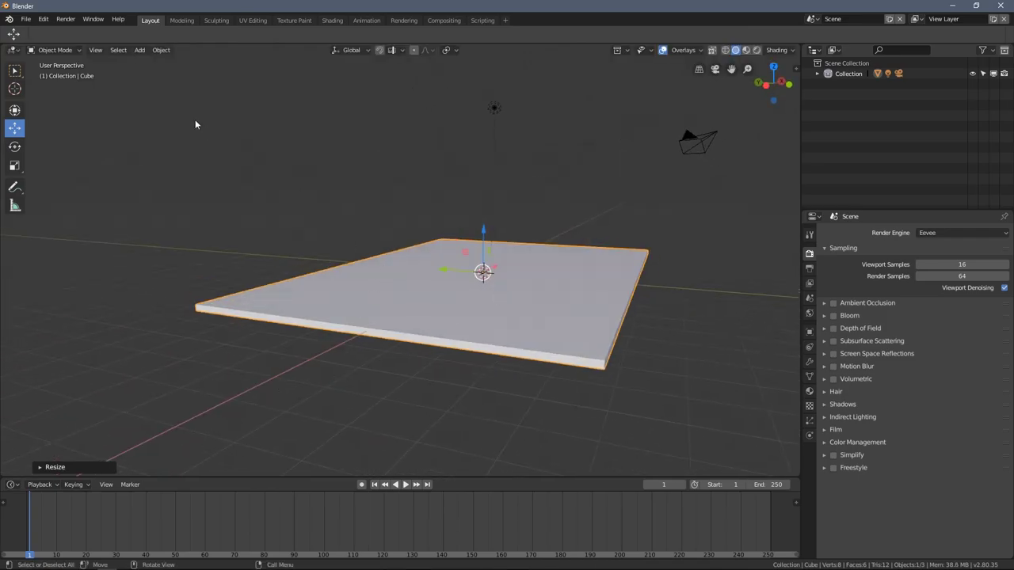
pyautogui.click(141, 51)
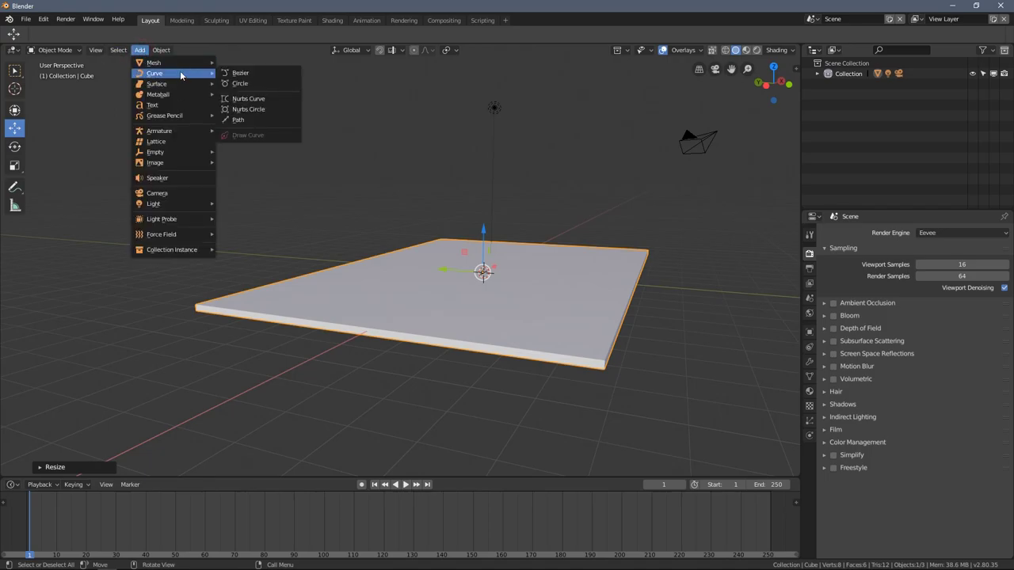
# Add a Monkey mesh (Suzanne) and lift it up along the Z axis
pyautogui.click(163, 62)
pyautogui.click(259, 162)
pyautogui.moveTo(434, 233); pyautogui.dragTo(497, 249, button='middle')
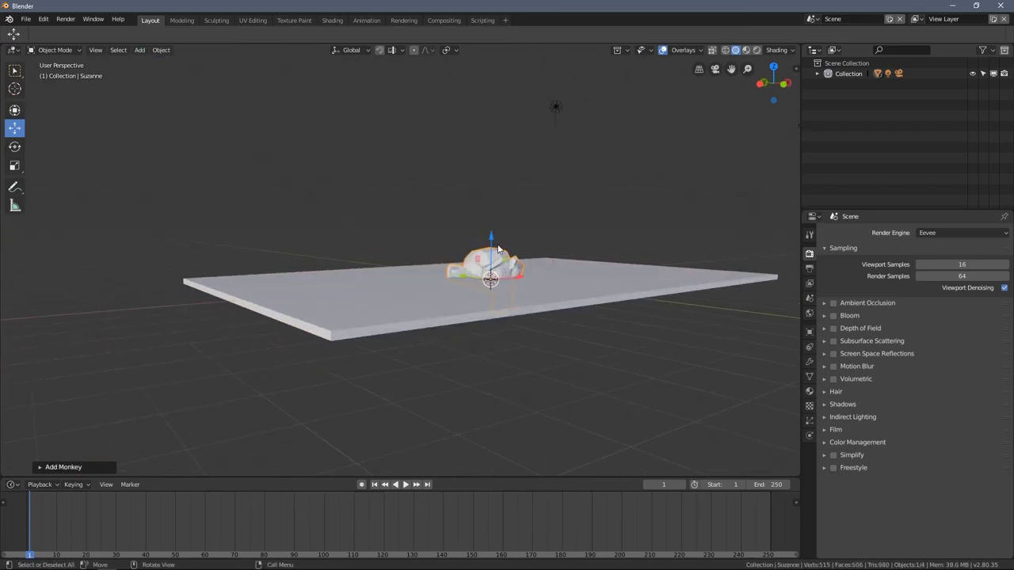
pyautogui.moveTo(491, 250); pyautogui.dragTo(491, 230)
pyautogui.moveTo(488, 245); pyautogui.dragTo(388, 270, button='middle')
pyautogui.scroll(3, 428, 281)
pyautogui.scroll(-3, 571, 300)
# In Left Orthographic view, rotate Suzanne with R so she rests tilted on the plate
pyautogui.moveTo(571, 301); pyautogui.dragTo(25, 448, button='middle')
pyautogui.moveTo(353, 360); pyautogui.dragTo(382, 337, button='middle')
pyautogui.click(773, 83)
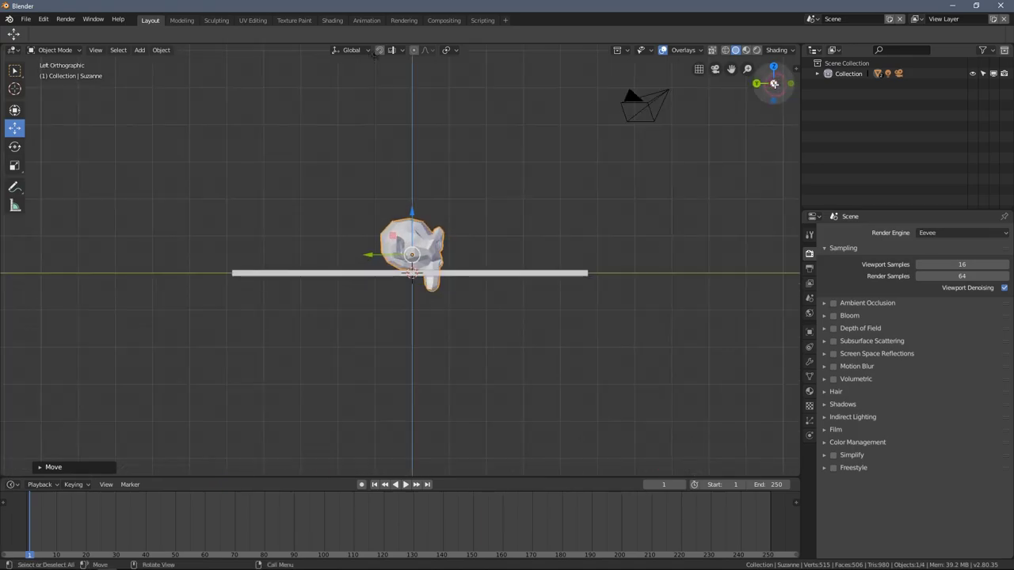
pyautogui.scroll(5, 473, 278)
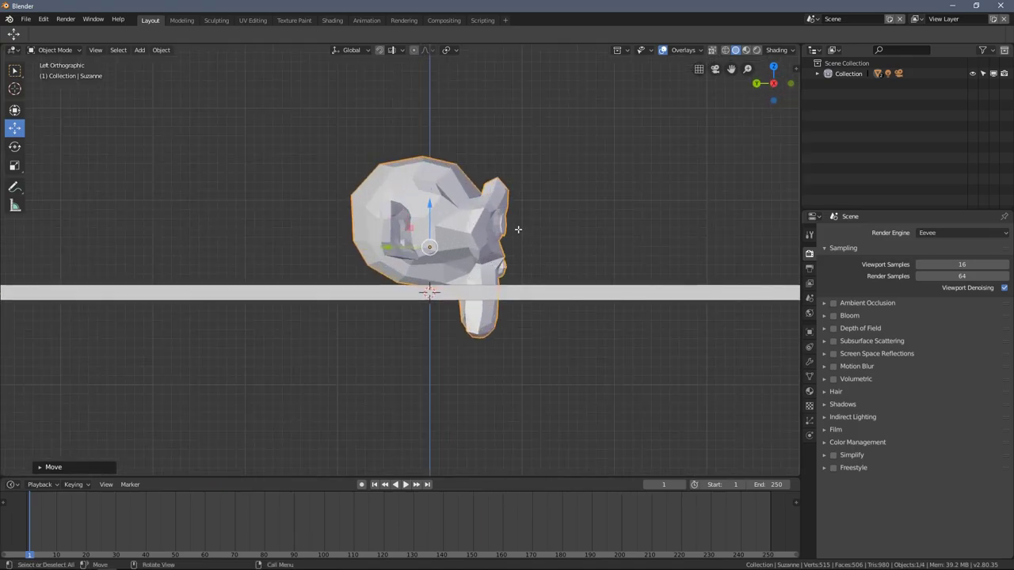
pyautogui.press('r')
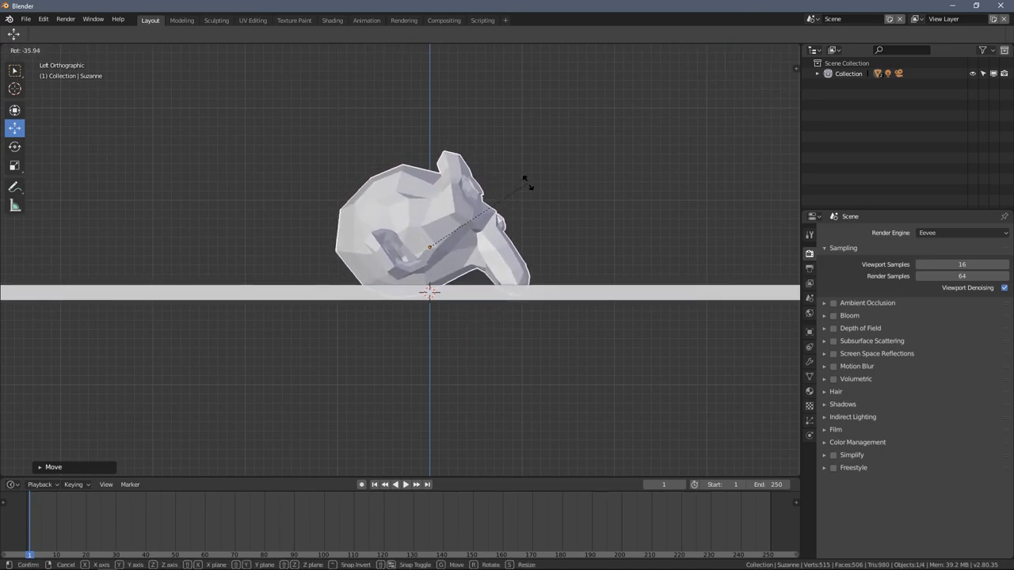
pyautogui.click(528, 186)
pyautogui.moveTo(431, 208); pyautogui.dragTo(471, 269, button='middle')
pyautogui.scroll(-4, 469, 269)
pyautogui.scroll(3, 471, 269)
# Split the 3D view side by side and set the left view to Right Orthographic
pyautogui.moveTo(17, 474); pyautogui.dragTo(333, 444)
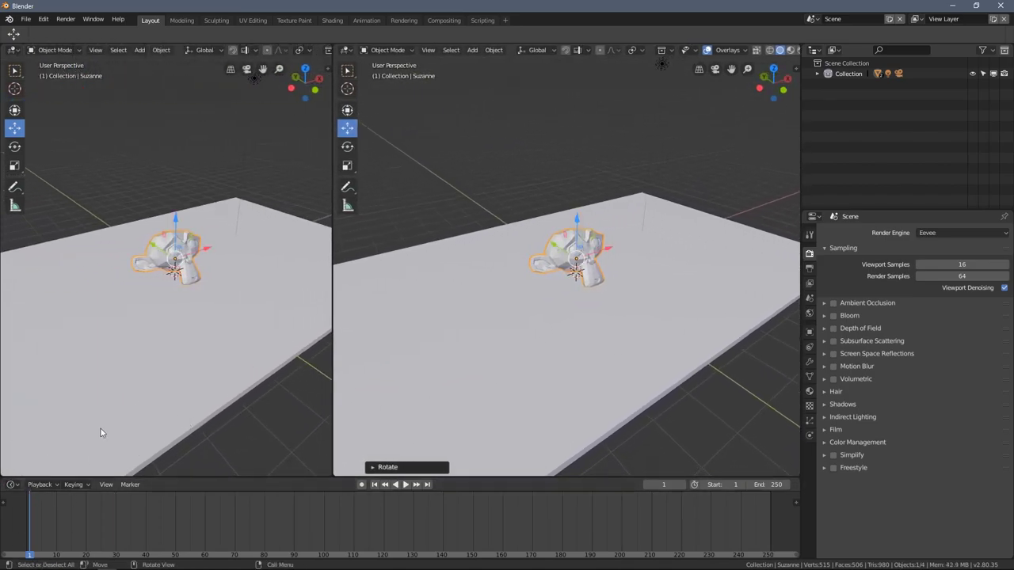
pyautogui.moveTo(176, 262); pyautogui.dragTo(277, 133, button='middle')
pyautogui.click(317, 78)
pyautogui.scroll(6, 182, 274)
pyautogui.scroll(2, 182, 274)
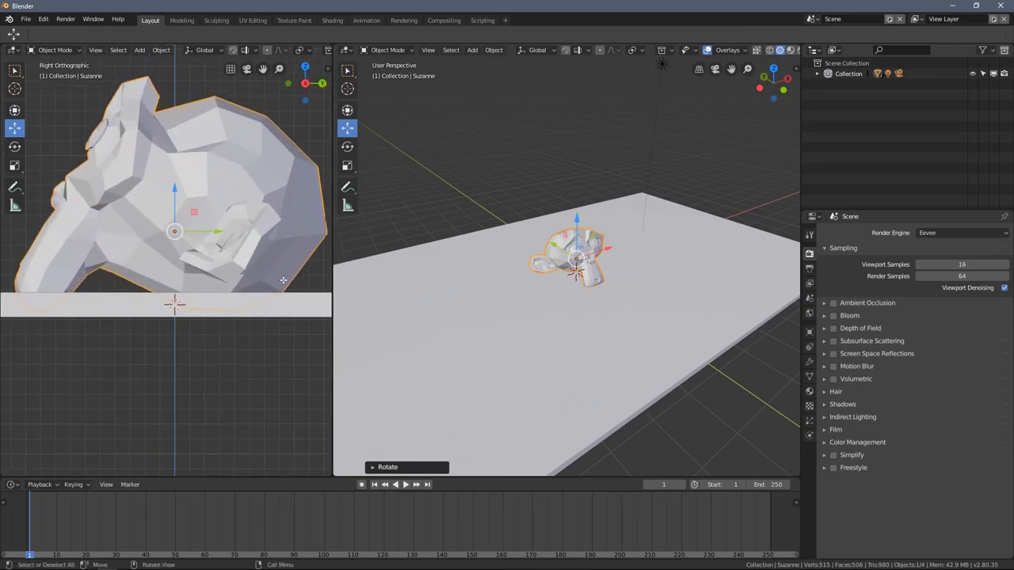
pyautogui.scroll(5, 623, 327)
pyautogui.moveTo(602, 329); pyautogui.dragTo(335, 285, button='middle')
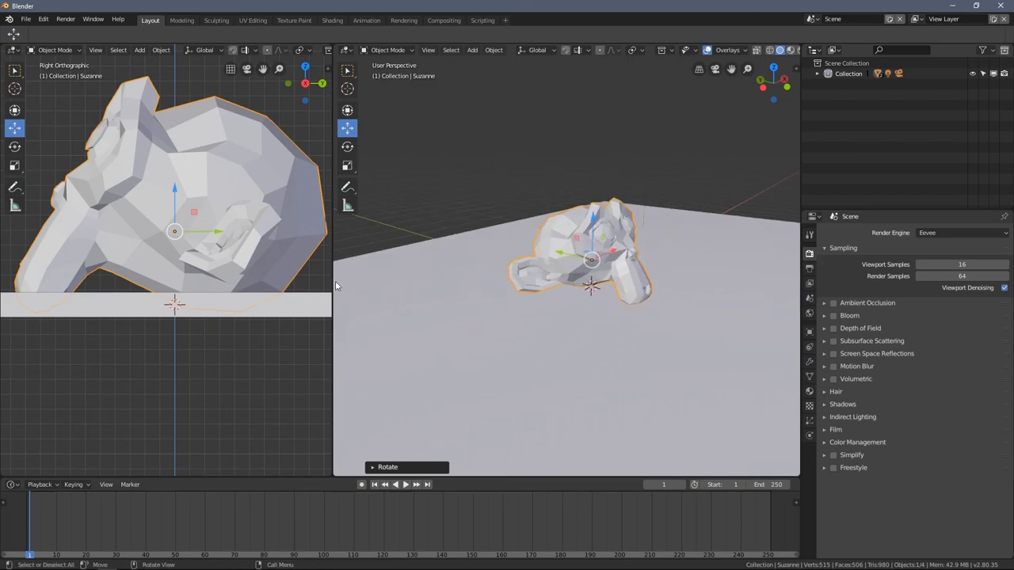
# Move Suzanne, rotate it, and raise it along Z
pyautogui.press('g')
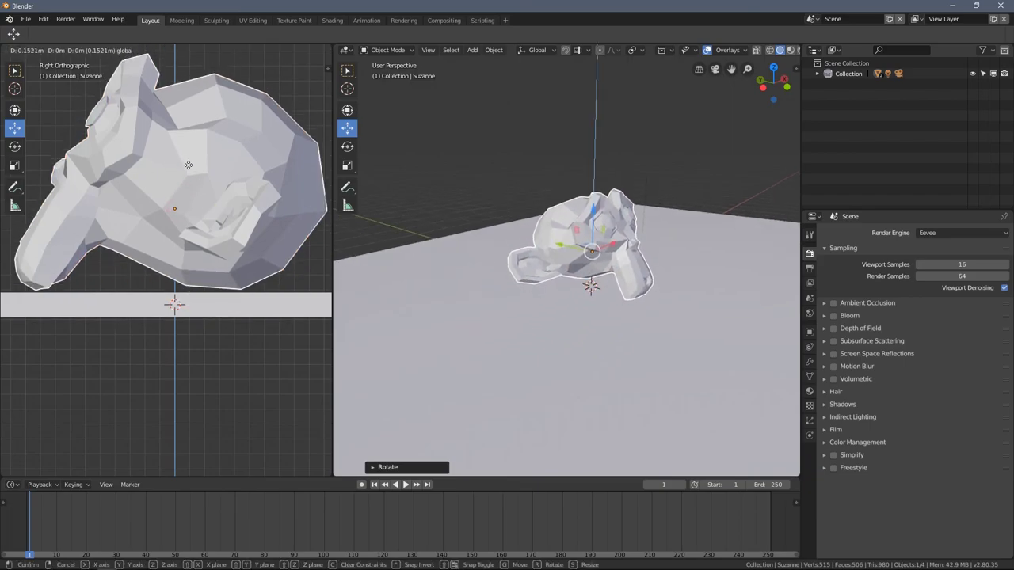
pyautogui.click(191, 170)
pyautogui.press('r')
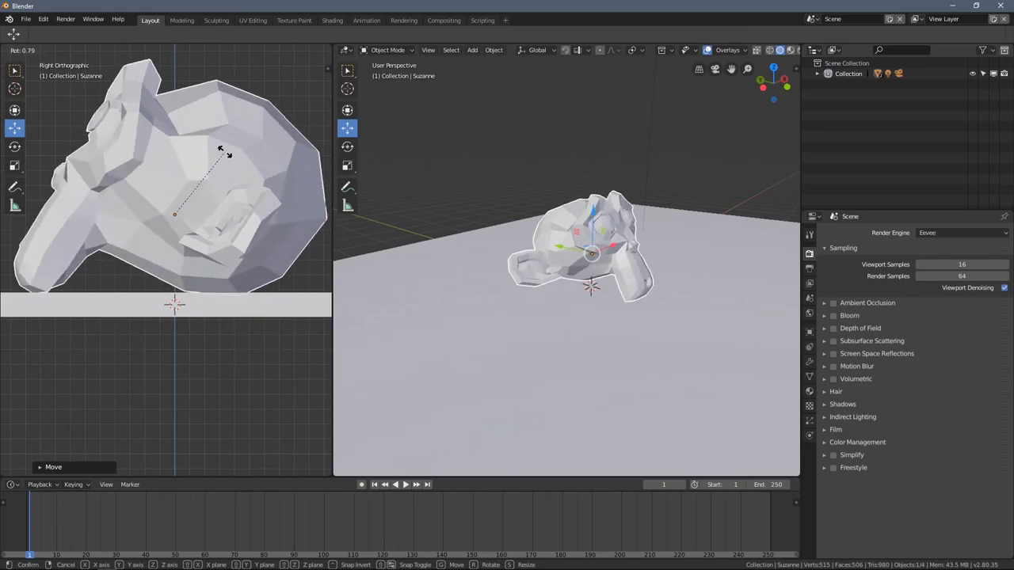
pyautogui.click(77, 204)
pyautogui.press('z')
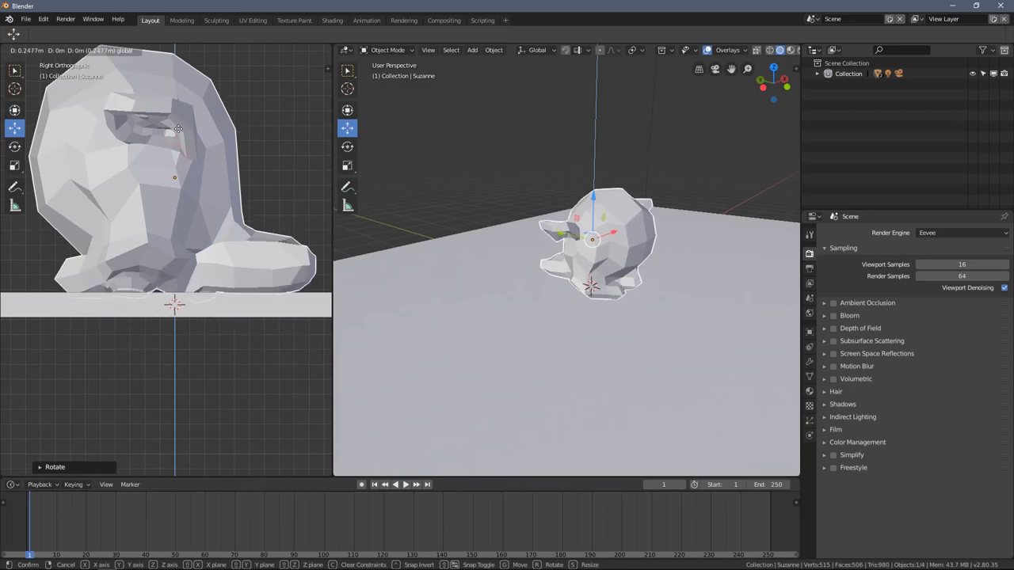
pyautogui.click(511, 261)
pyautogui.moveTo(511, 261); pyautogui.dragTo(649, 260, button='middle')
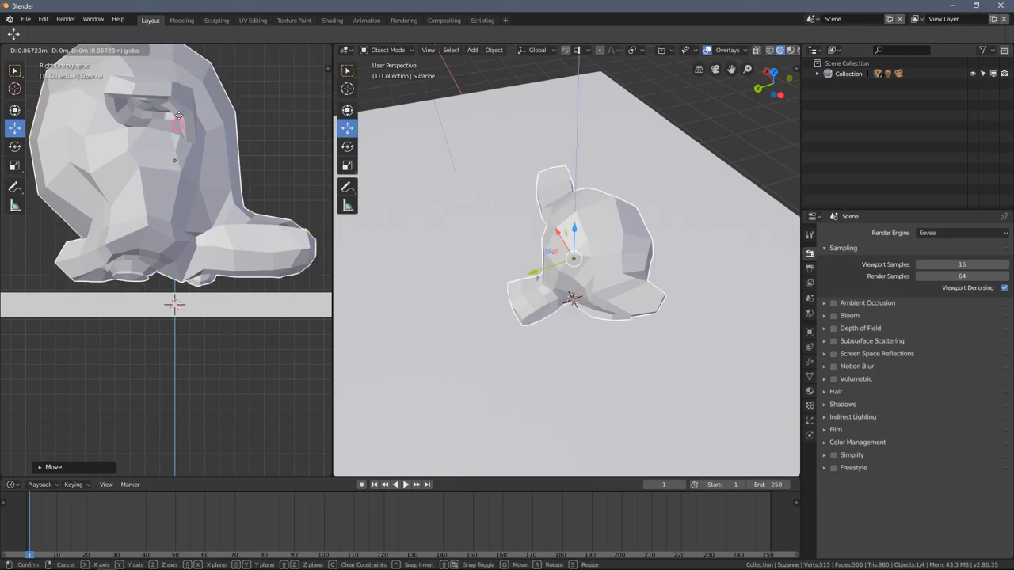
# Refine Suzanne's rotation and lift, then split the left view into two stacked views
pyautogui.scroll(3, 149, 323)
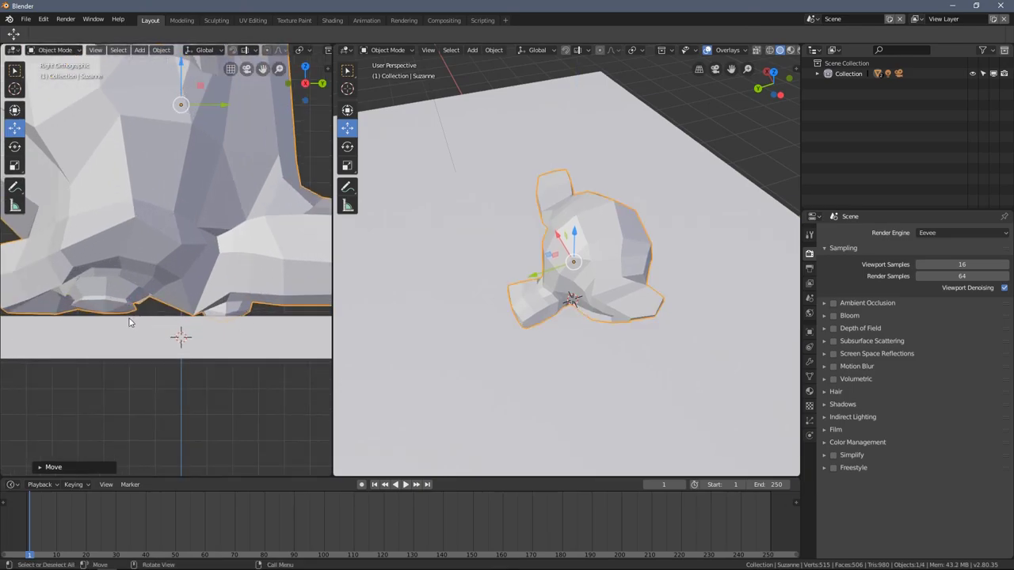
pyautogui.scroll(-2, 131, 323)
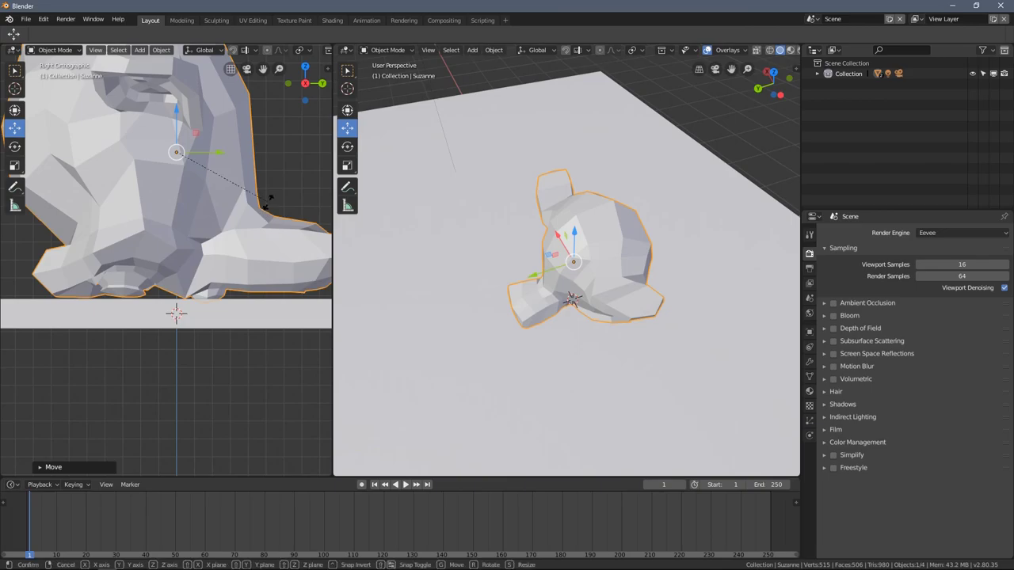
pyautogui.moveTo(211, 95)
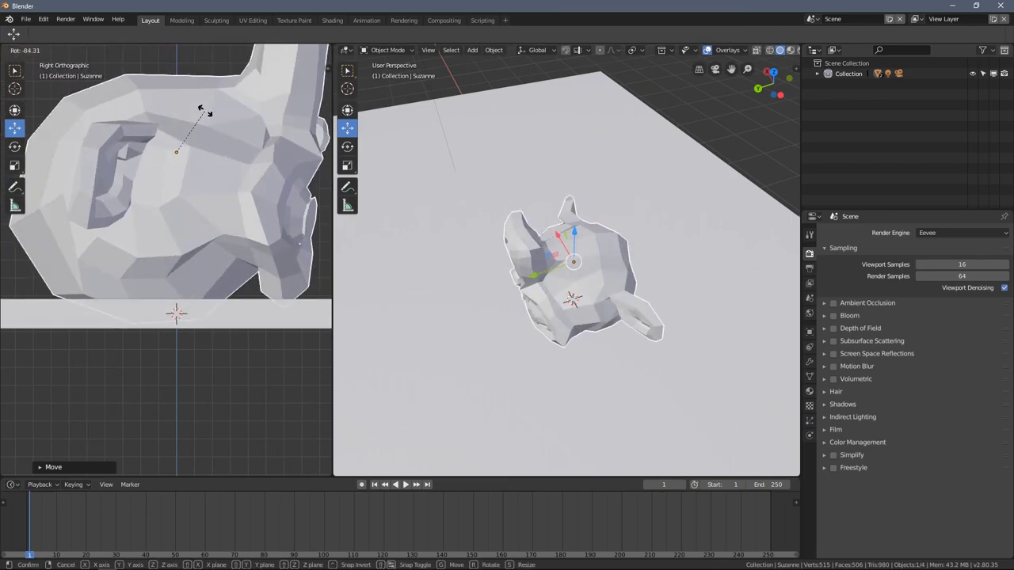
pyautogui.click(209, 115)
pyautogui.moveTo(179, 107)
pyautogui.mouseDown()
pyautogui.moveTo(179, 84)
pyautogui.moveTo(179, 108)
pyautogui.mouseUp()
pyautogui.press('r')
pyautogui.click(283, 166)
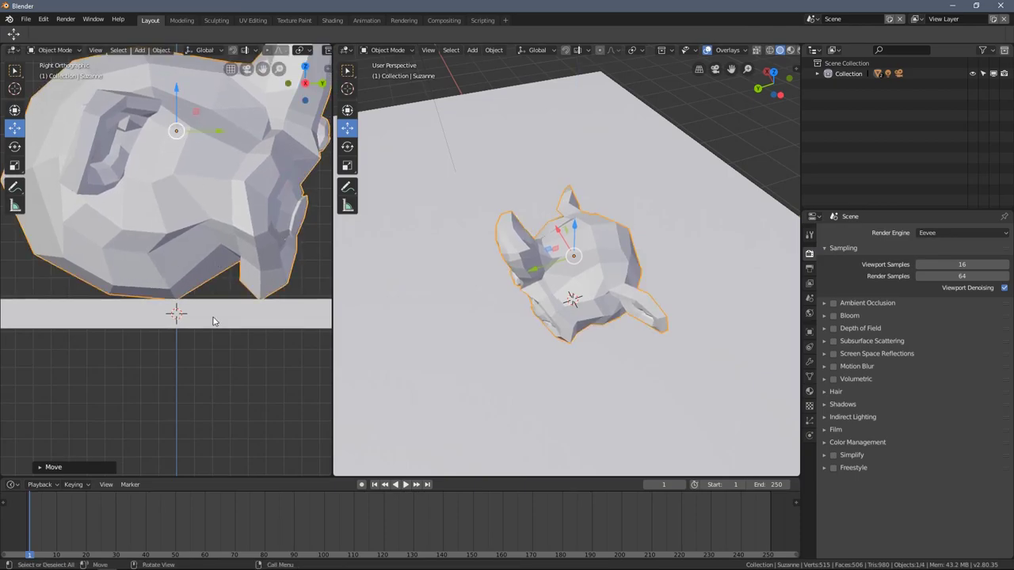
pyautogui.moveTo(619, 331); pyautogui.dragTo(593, 295, button='middle')
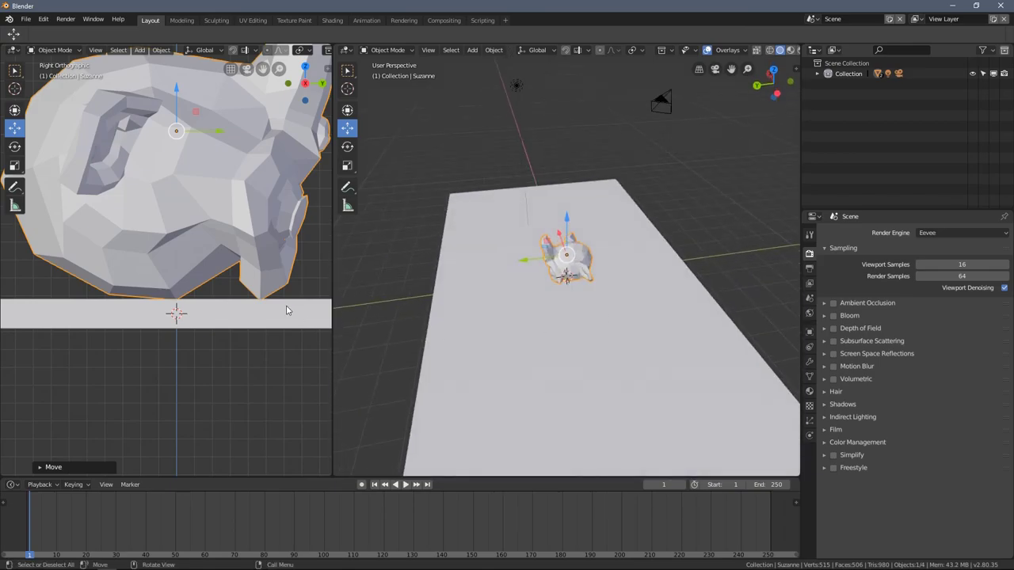
pyautogui.moveTo(5, 472); pyautogui.dragTo(85, 361)
pyautogui.moveTo(84, 473); pyautogui.dragTo(326, 223)
# Set the lower-left view to Top Orthographic with Numpad 7
pyautogui.scroll(-3, 252, 316)
pyautogui.keyDown('shift'); pyautogui.moveTo(252, 316); pyautogui.dragTo(240, 392, button='middle'); pyautogui.keyUp('shift')
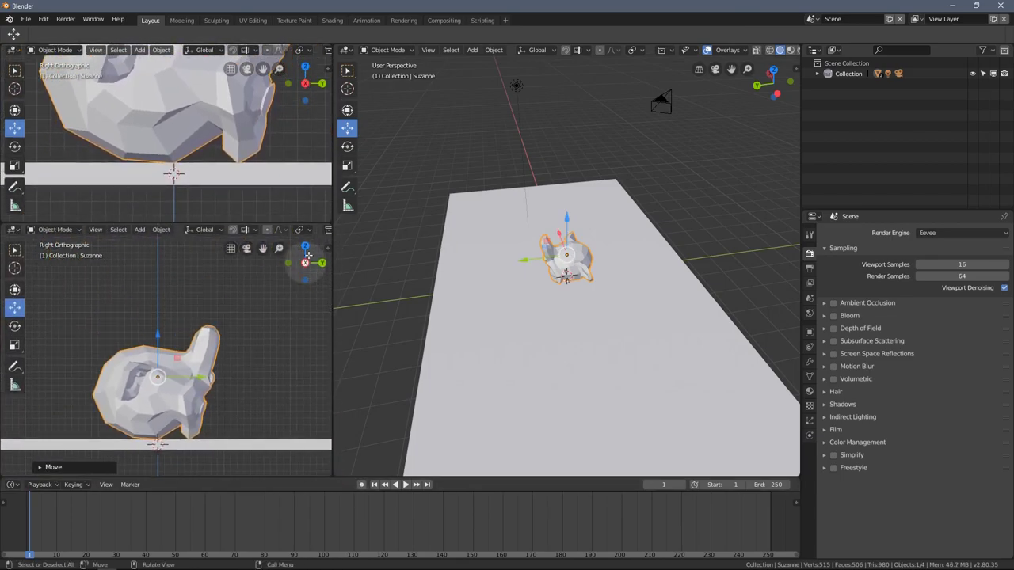
pyautogui.moveTo(307, 247)
pyautogui.mouseDown()
pyautogui.moveTo(206, 359)
pyautogui.moveTo(192, 359)
pyautogui.moveTo(318, 250)
pyautogui.mouseUp()
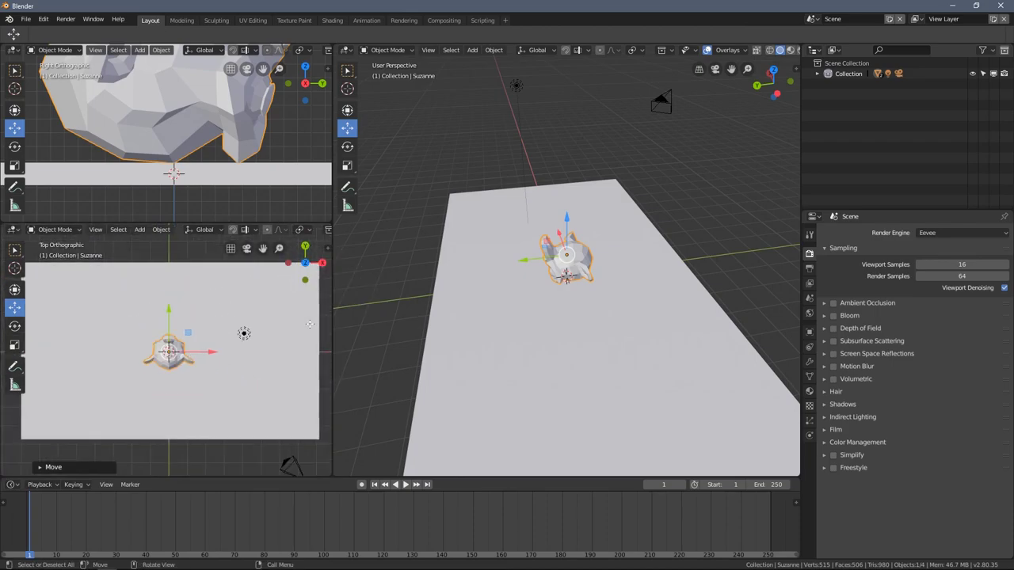
pyautogui.moveTo(309, 324); pyautogui.dragTo(235, 252, button='middle')
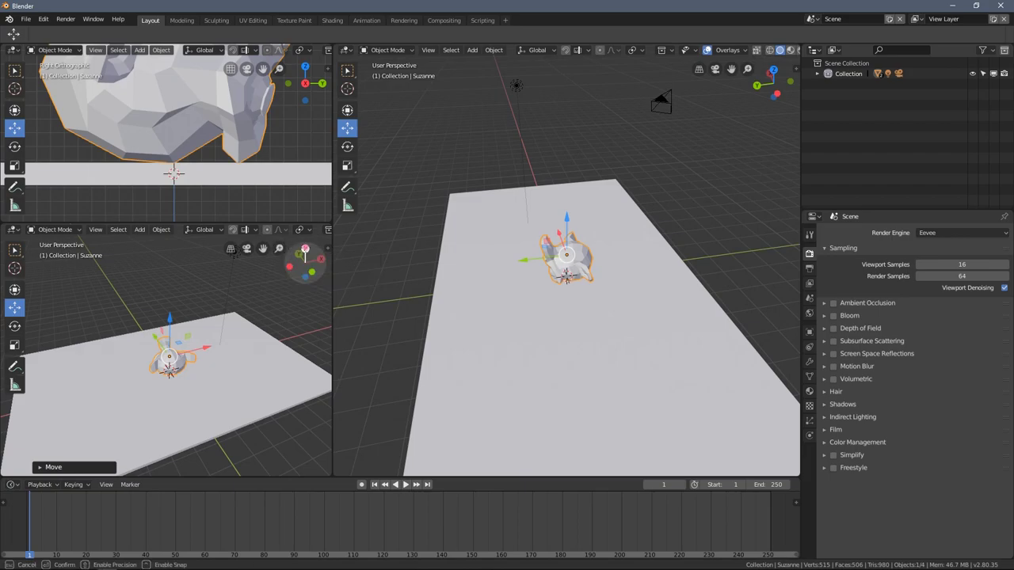
pyautogui.press('KP_7')
pyautogui.scroll(-3, 202, 345)
pyautogui.scroll(5, 214, 325)
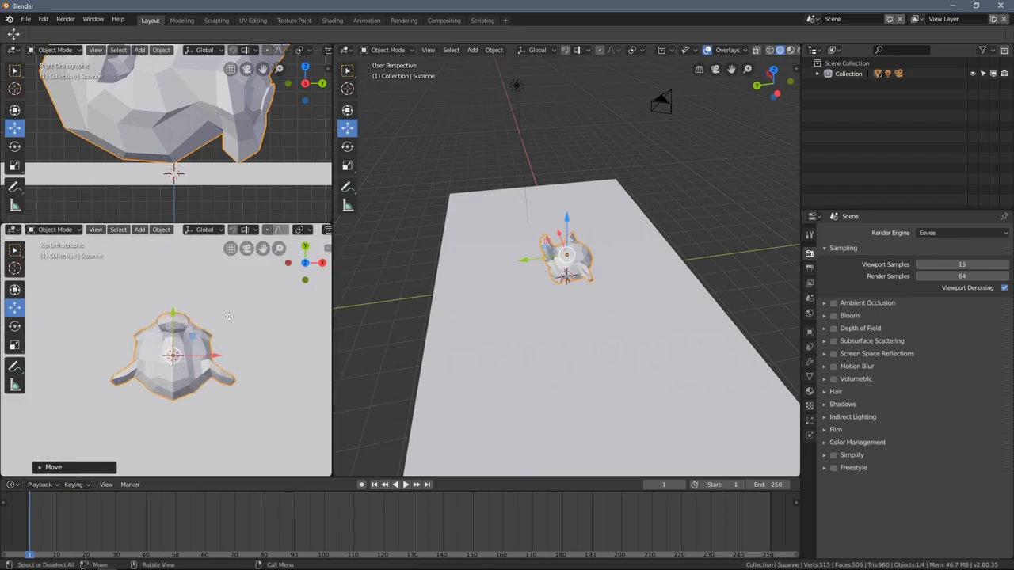
# Rotate Suzanne several times from the top view to a new orientation
pyautogui.press('r')
pyautogui.click(251, 352)
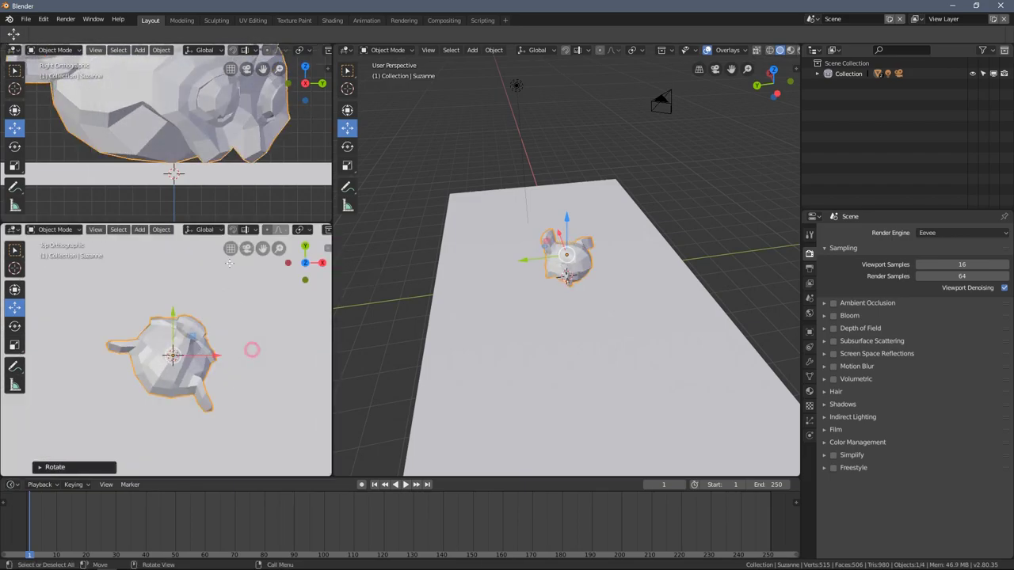
pyautogui.scroll(-3, 176, 140)
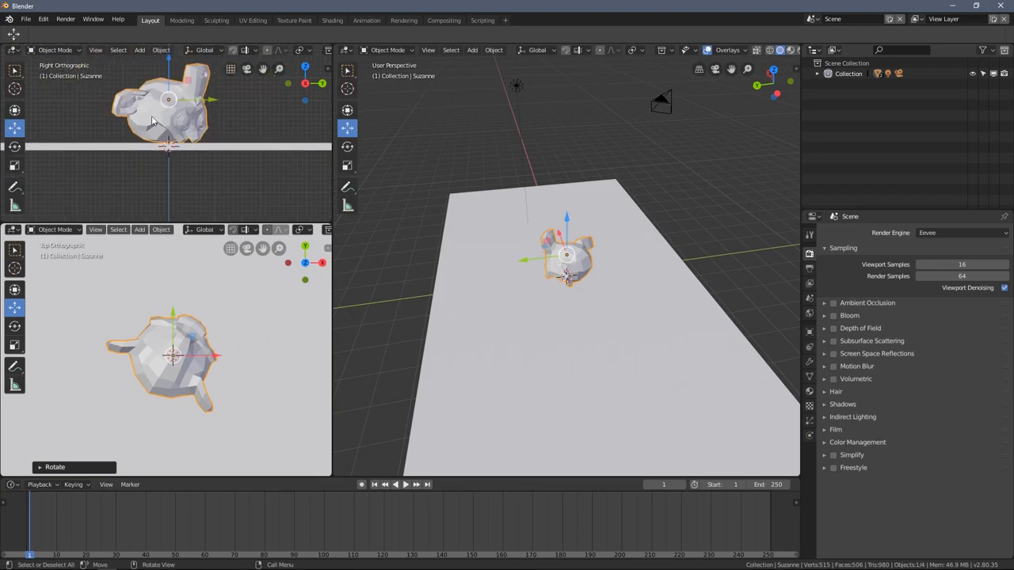
pyautogui.press('r')
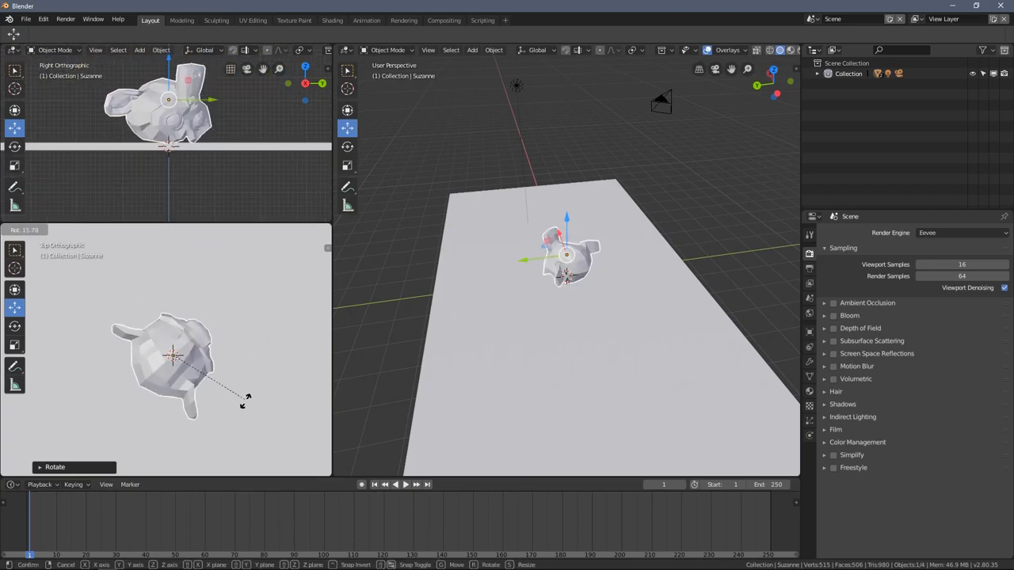
pyautogui.click(244, 408)
pyautogui.scroll(2, 369, 338)
pyautogui.moveTo(369, 337); pyautogui.dragTo(539, 226, button='middle')
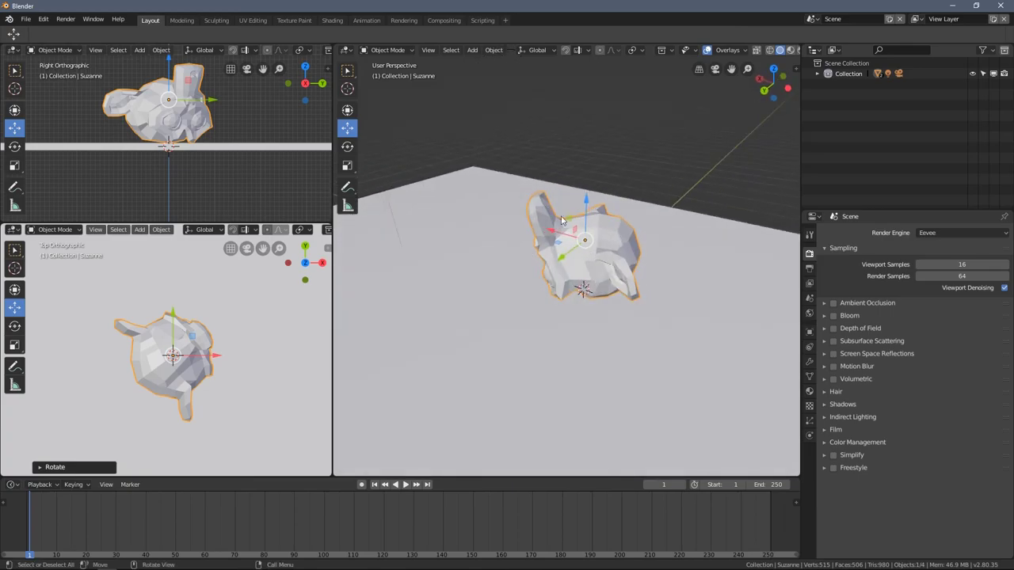
pyautogui.press('r')
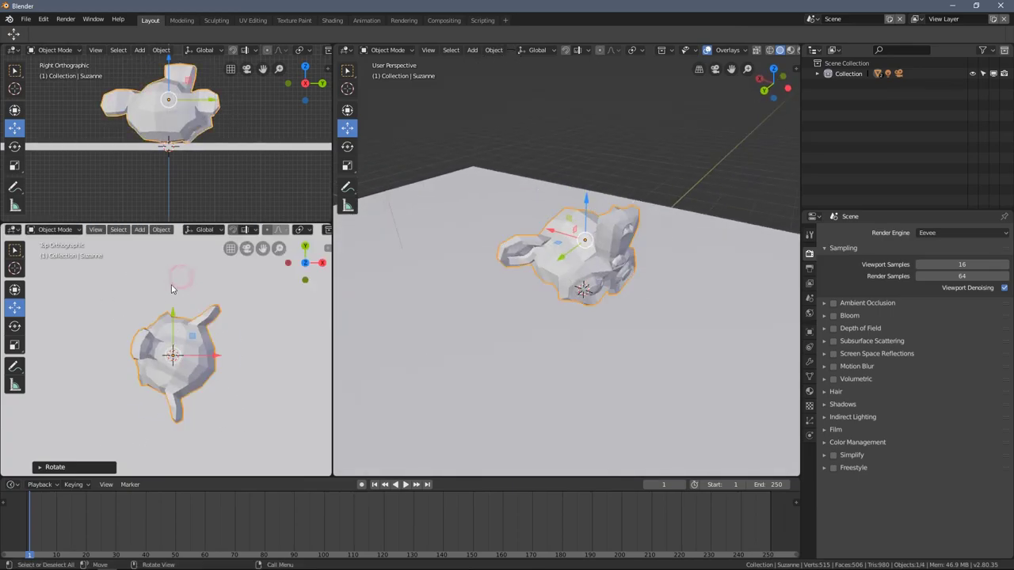
pyautogui.click(246, 307)
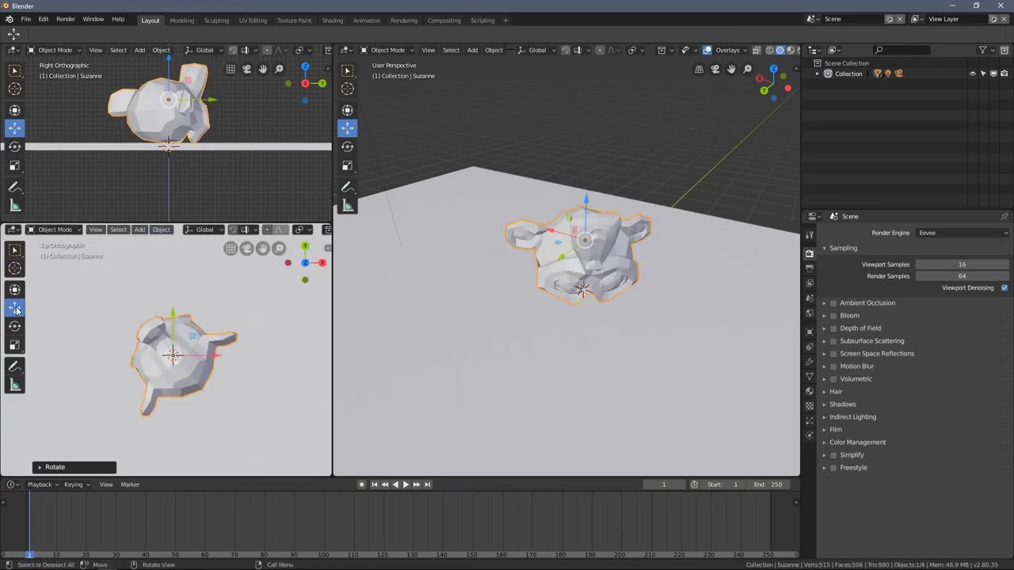
# Slide Suzanne along Y, then freely to a new spot on the floor
pyautogui.scroll(-3, 217, 367)
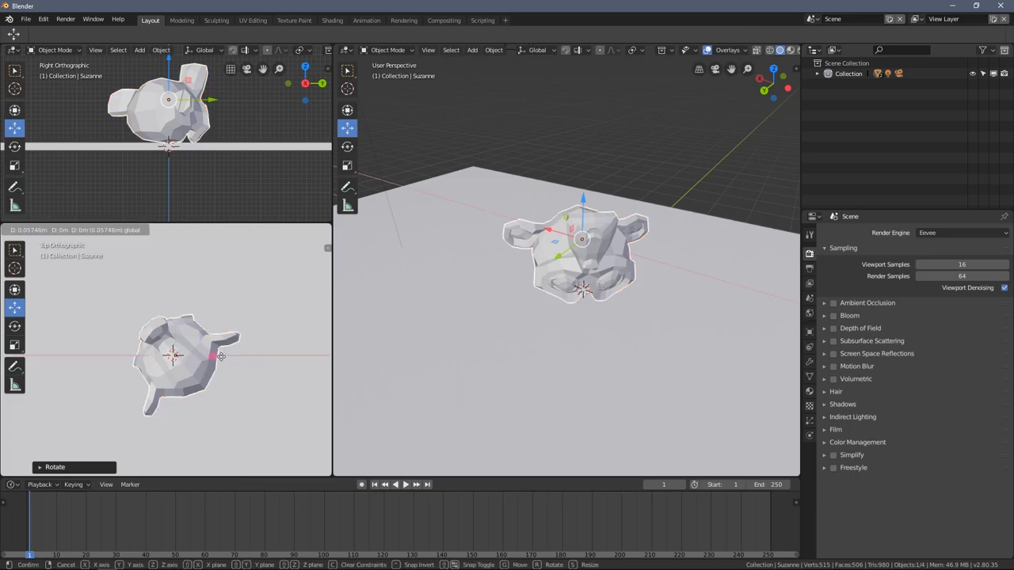
pyautogui.press('g')
pyautogui.press('y')
pyautogui.click(190, 282)
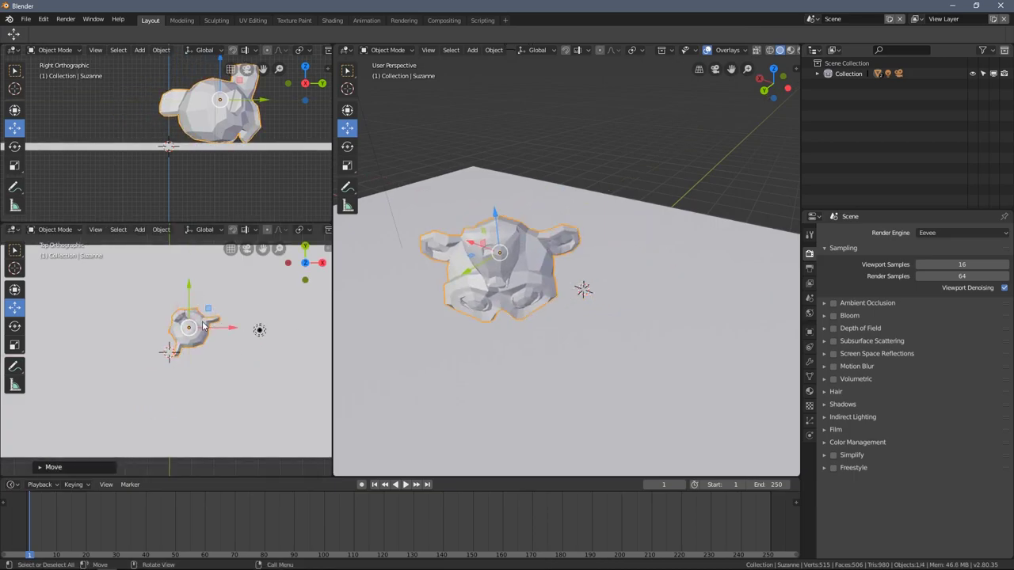
pyautogui.press('g')
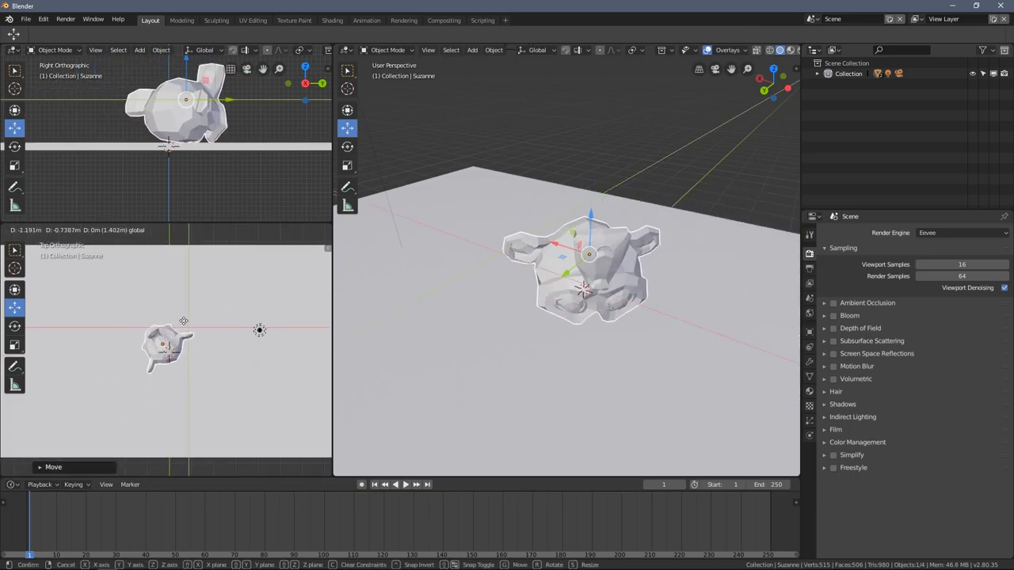
pyautogui.click(177, 330)
pyautogui.scroll(-4, 167, 137)
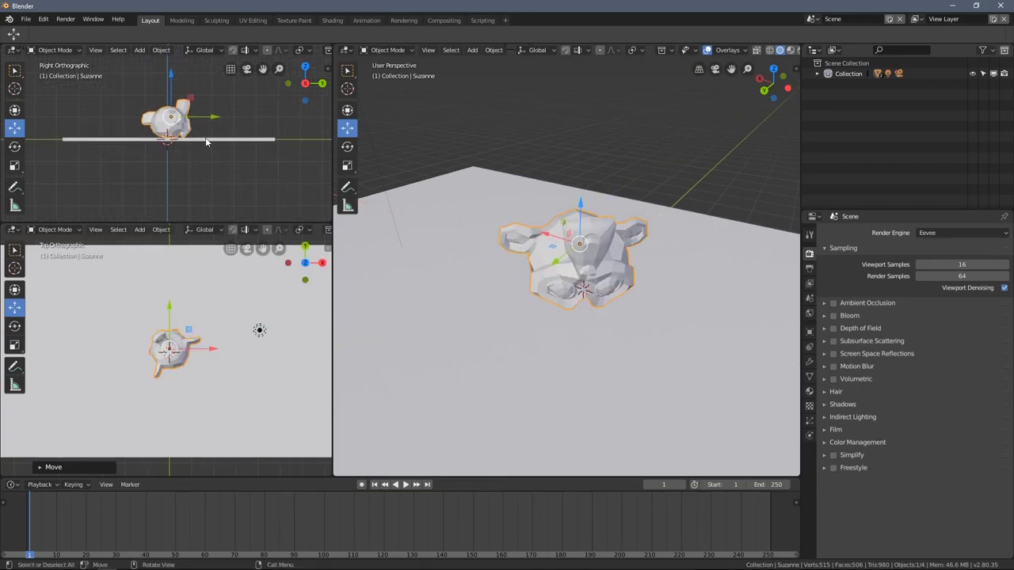
pyautogui.scroll(-2, 545, 258)
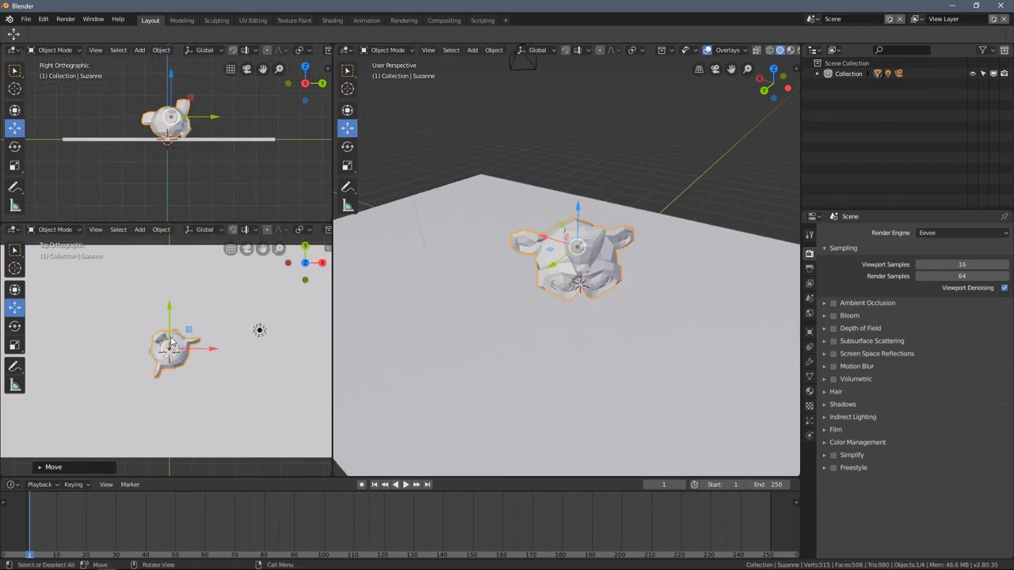
pyautogui.press('g')
pyautogui.scroll(3, 196, 332)
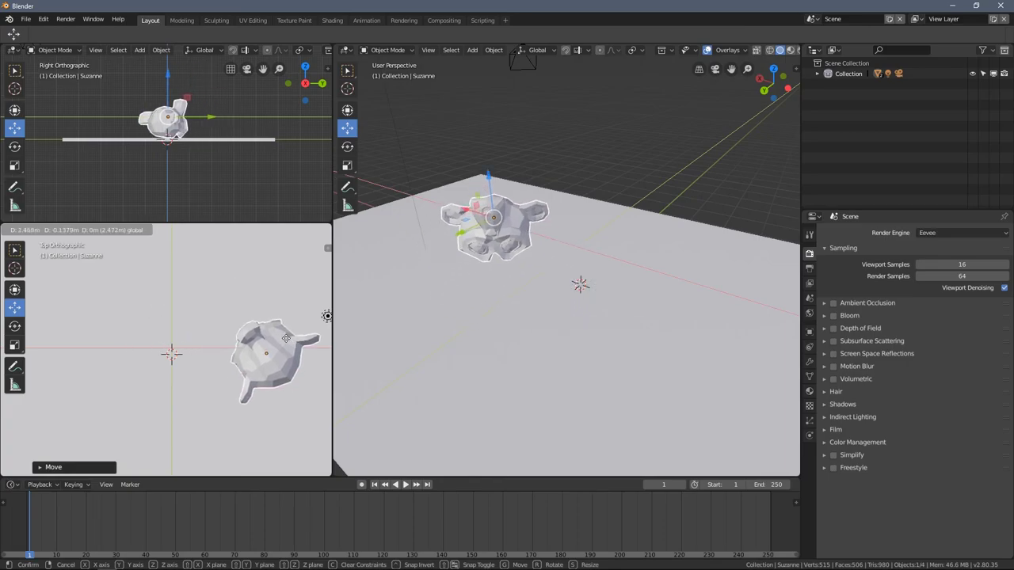
pyautogui.click(231, 353)
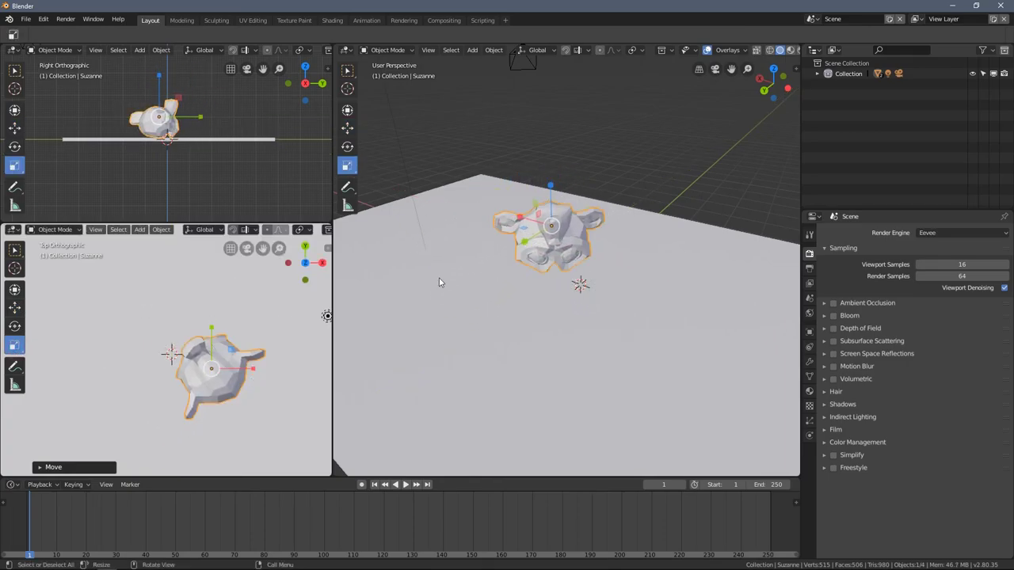
# Scale Suzanne up and stretch it taller along Z
pyautogui.moveTo(538, 252); pyautogui.dragTo(556, 296, button='middle')
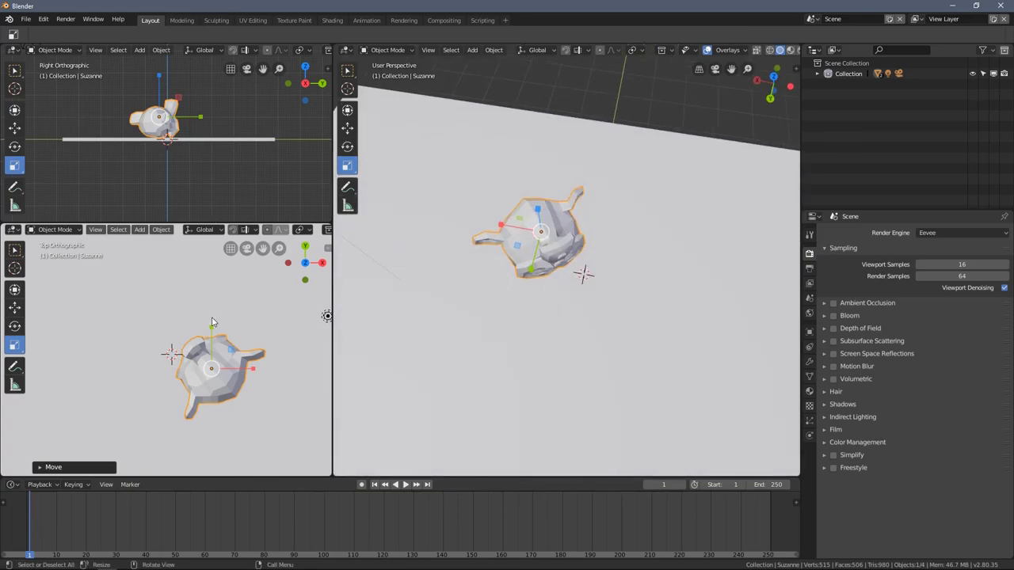
pyautogui.press('s')
pyautogui.click(249, 313)
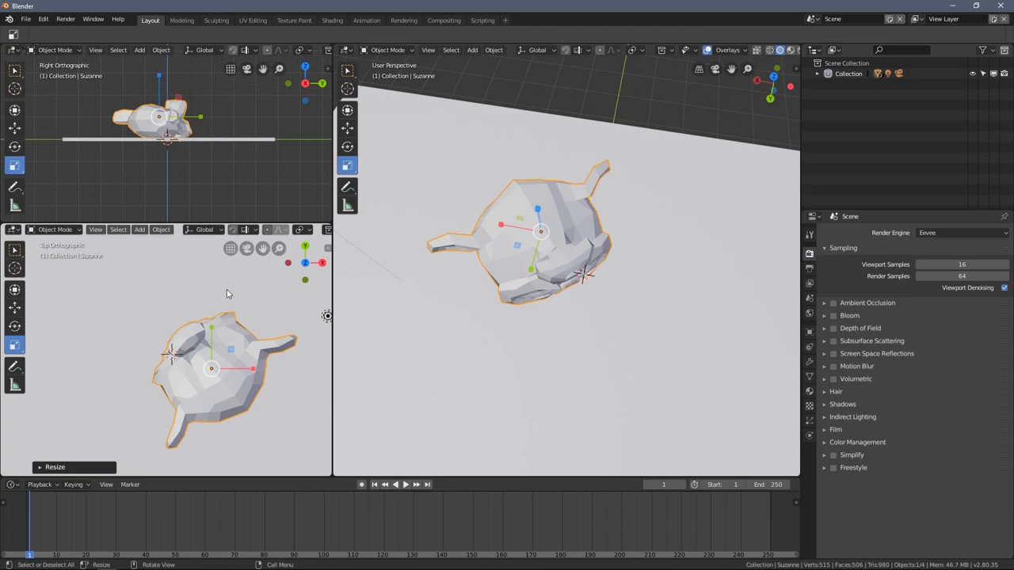
pyautogui.moveTo(263, 322); pyautogui.dragTo(224, 354, button='middle')
pyautogui.moveTo(224, 355); pyautogui.dragTo(212, 333)
# Raise Suzanne along Z so it rests on the floor plane
pyautogui.scroll(-3, 219, 321)
pyautogui.scroll(5, 185, 204)
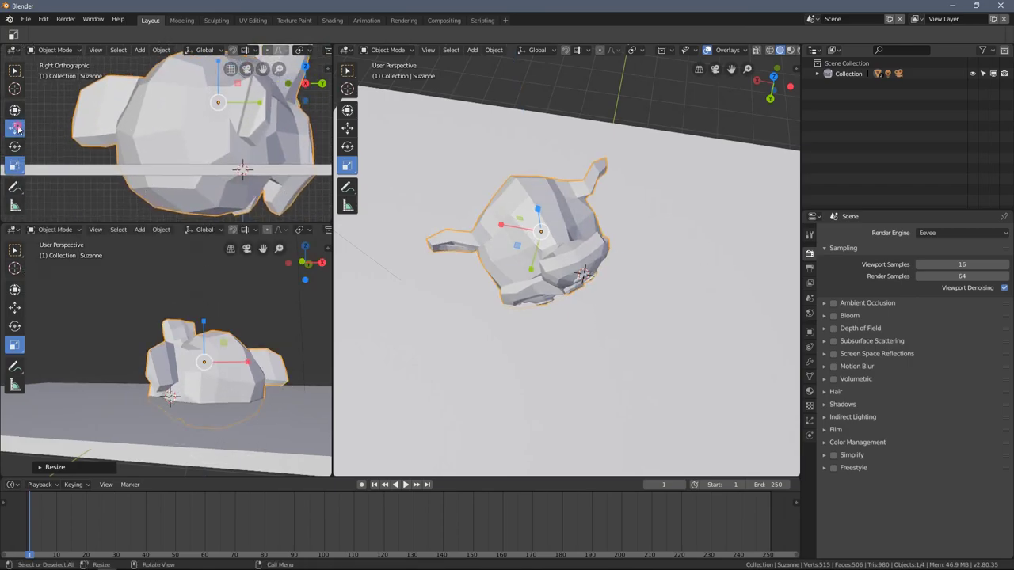
pyautogui.scroll(-3, 198, 166)
pyautogui.press('g')
pyautogui.press('z')
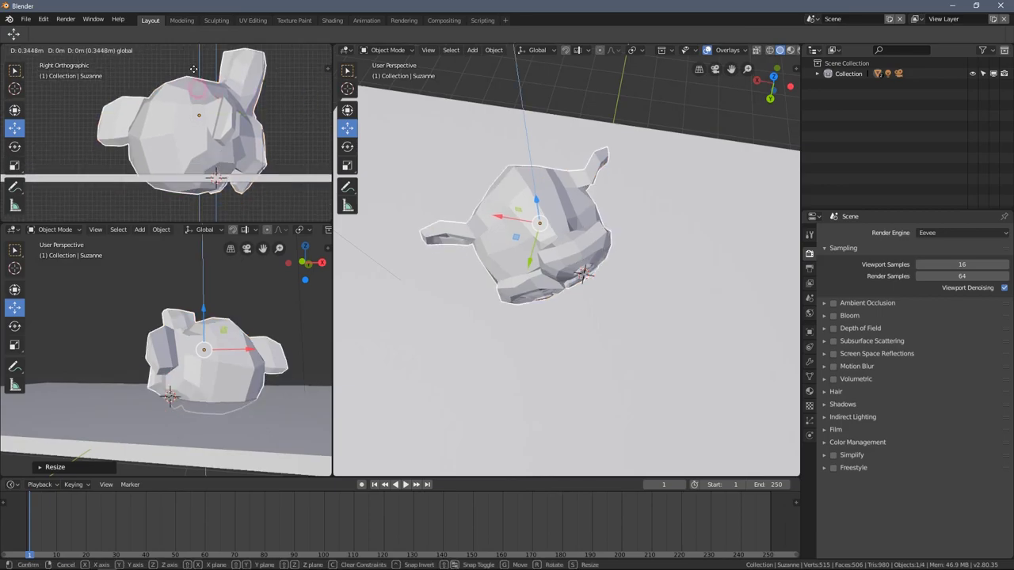
pyautogui.click(189, 55)
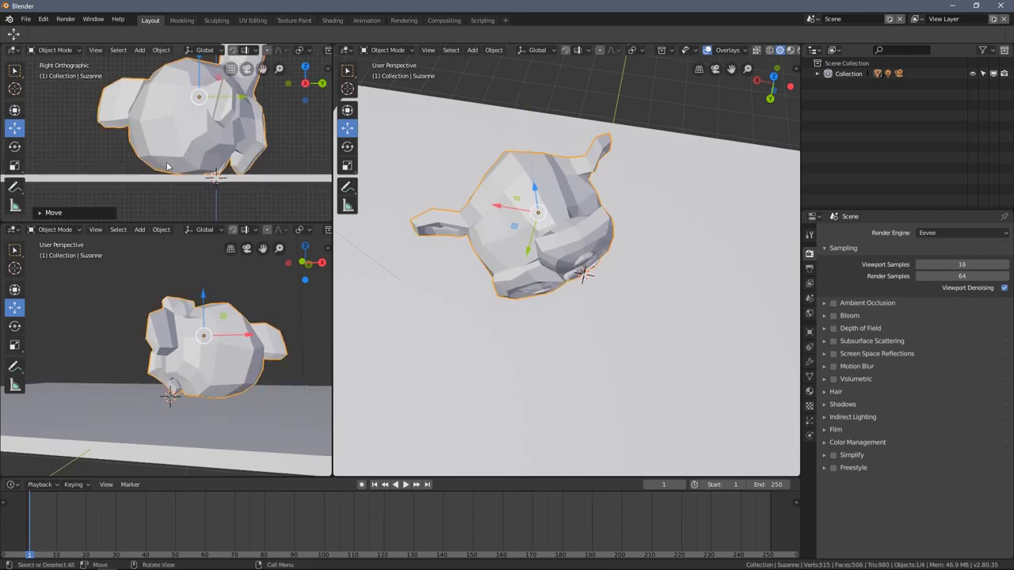
# Move Suzanne to a new position while reframing the main view
pyautogui.scroll(4, 179, 151)
pyautogui.moveTo(554, 316); pyautogui.dragTo(479, 299, button='middle')
pyautogui.press('g')
pyautogui.click(509, 299)
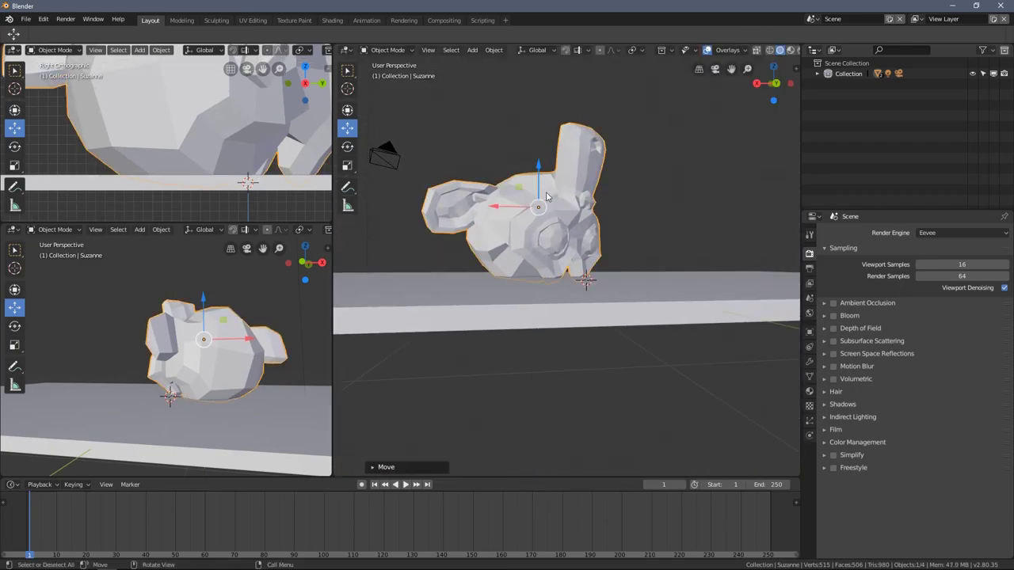
pyautogui.scroll(5, 509, 298)
pyautogui.keyDown('shift'); pyautogui.moveTo(479, 299); pyautogui.dragTo(540, 264, button='middle'); pyautogui.keyUp('shift')
pyautogui.scroll(2, 234, 181)
# Enlarge the upper-left view, shift Suzanne again, and begin a new rotation
pyautogui.keyDown('shift'); pyautogui.moveTo(235, 181); pyautogui.dragTo(196, 77, button='middle'); pyautogui.keyUp('shift')
pyautogui.scroll(-1, 206, 140)
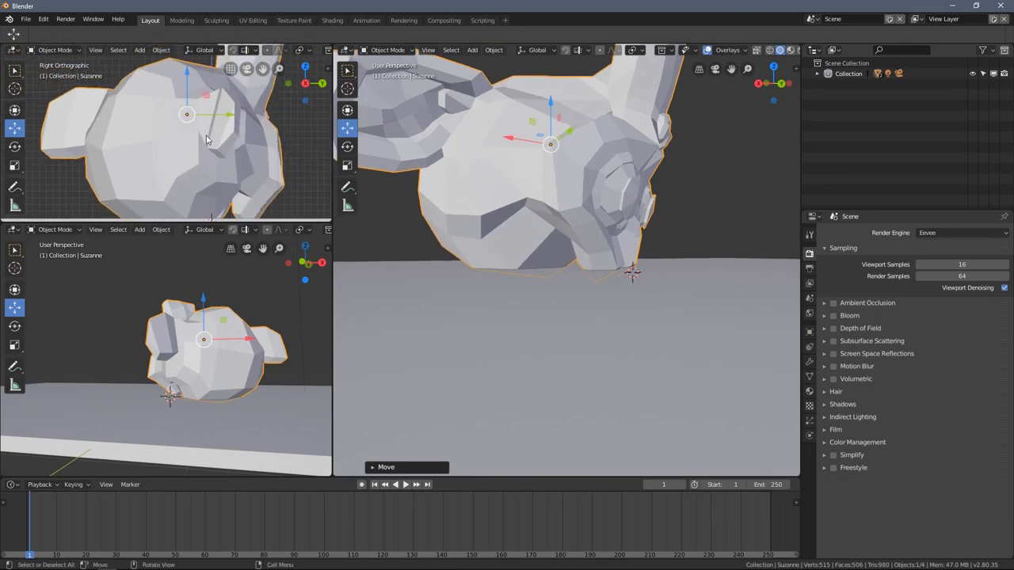
pyautogui.moveTo(203, 221); pyautogui.dragTo(203, 262)
pyautogui.press('g')
pyautogui.click(180, 45)
pyautogui.moveTo(190, 340); pyautogui.dragTo(228, 370, button='middle')
pyautogui.press('r')
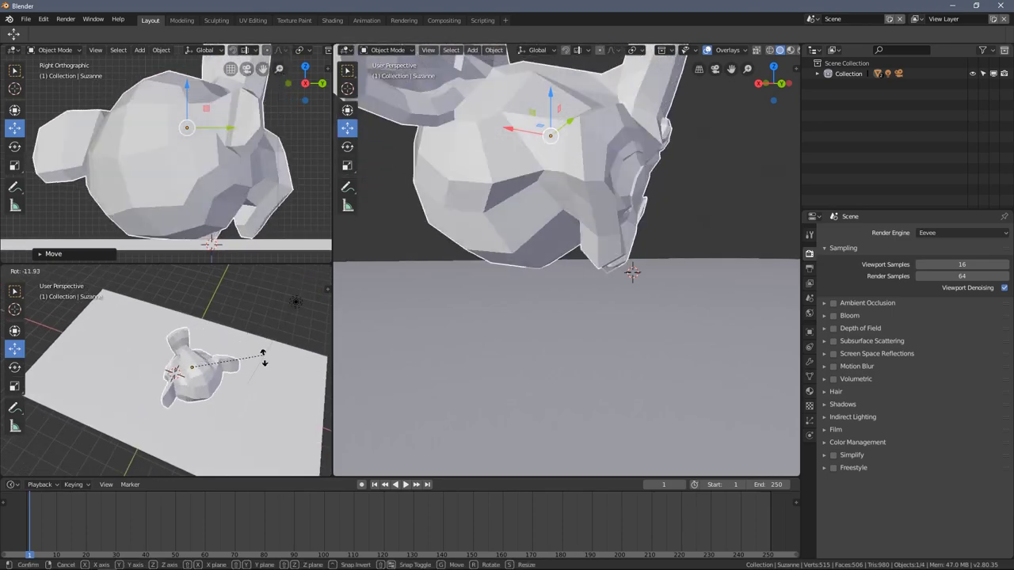
# Confirm Suzanne's rotation, then undo it and zoom the side view in
pyautogui.click(194, 242)
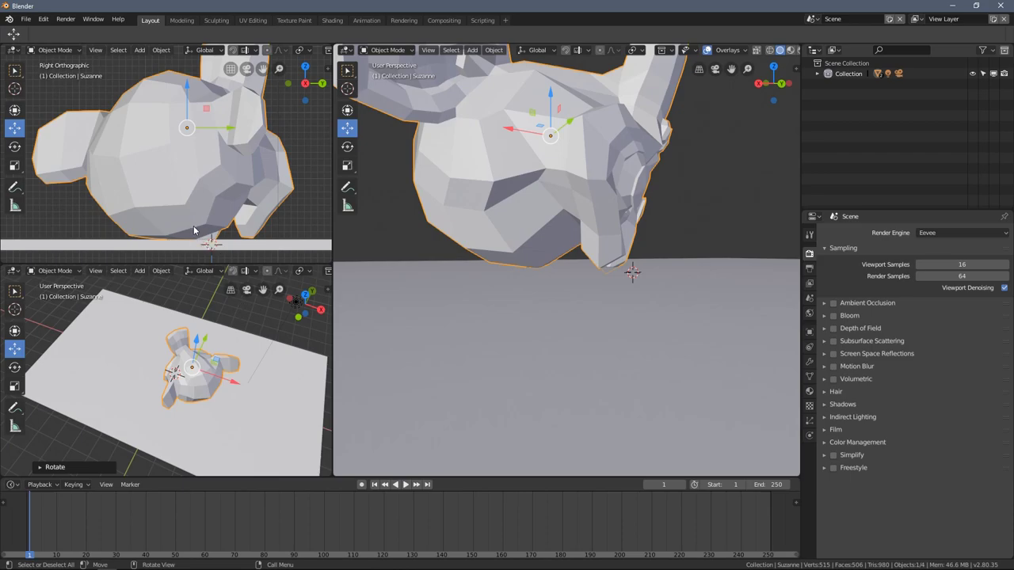
pyautogui.hotkey('ctrl', 'z')
pyautogui.moveTo(211, 348); pyautogui.dragTo(211, 375, button='middle')
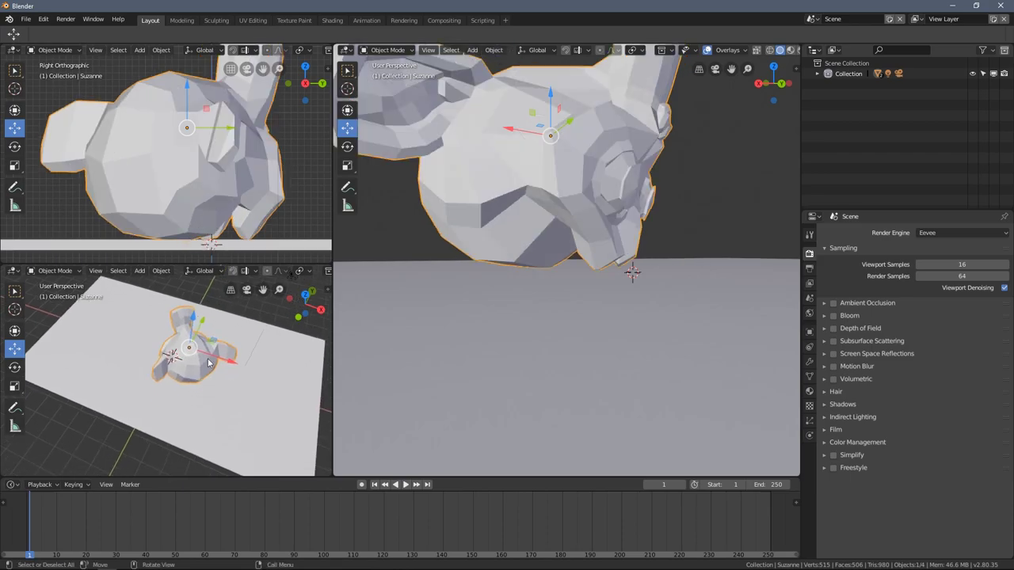
pyautogui.keyDown('ctrl'); pyautogui.moveTo(169, 251); pyautogui.dragTo(163, 205, button='middle'); pyautogui.keyUp('ctrl')
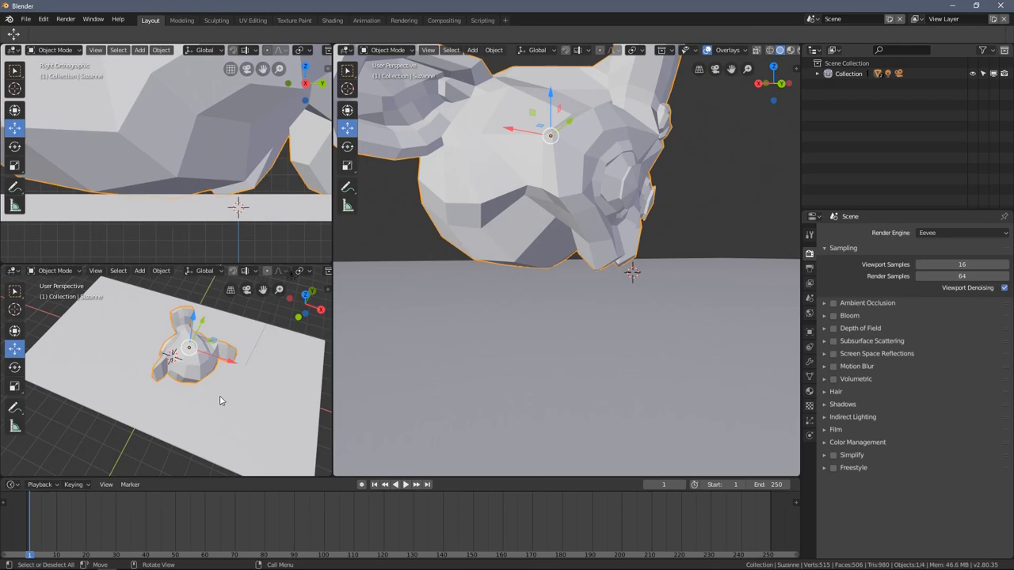
# Try a trackball rotation, undo it, and set the lower-left view to Top Orthographic
pyautogui.press('r')
pyautogui.press('r')
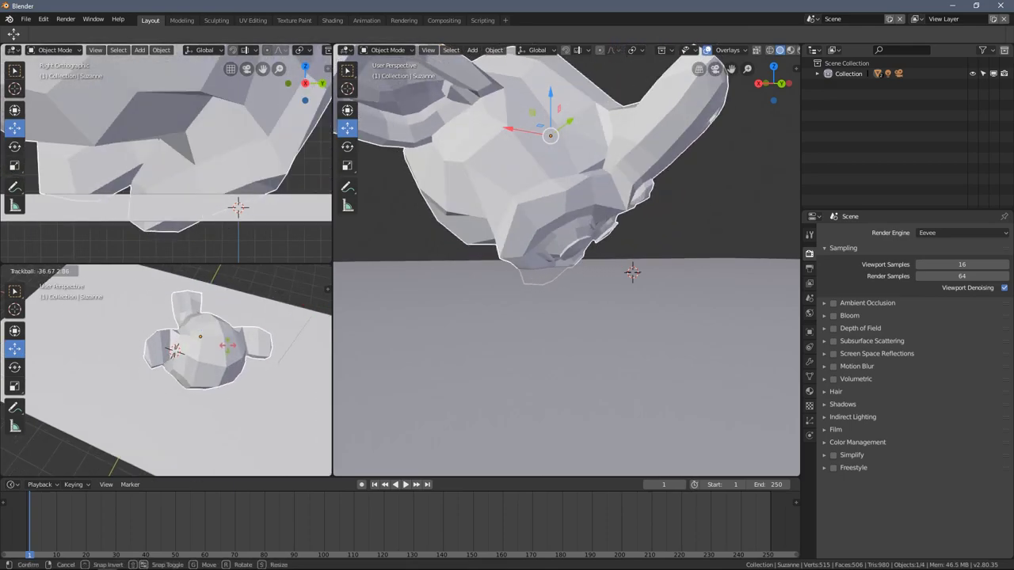
pyautogui.click(184, 228)
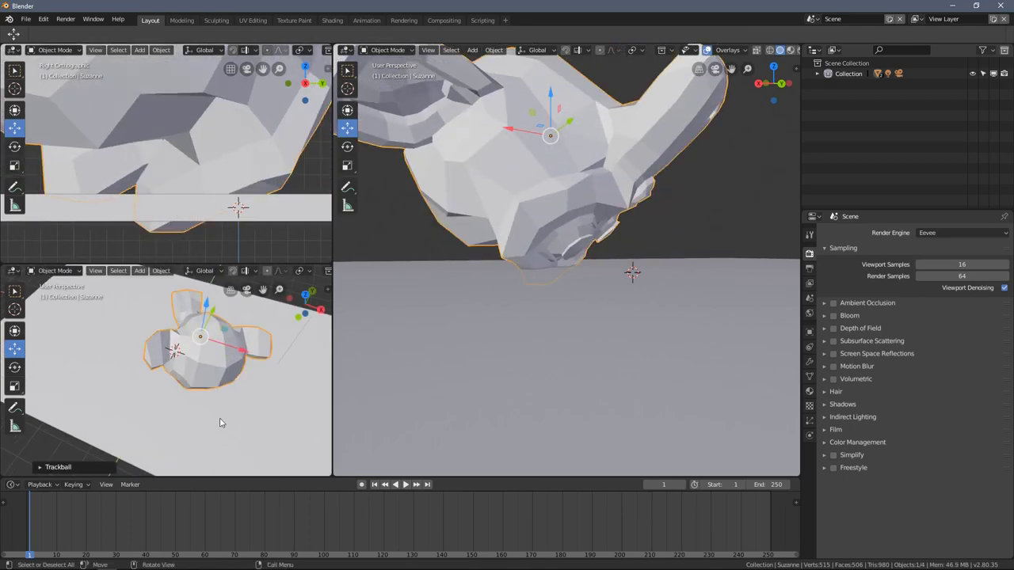
pyautogui.hotkey('ctrl', 'z')
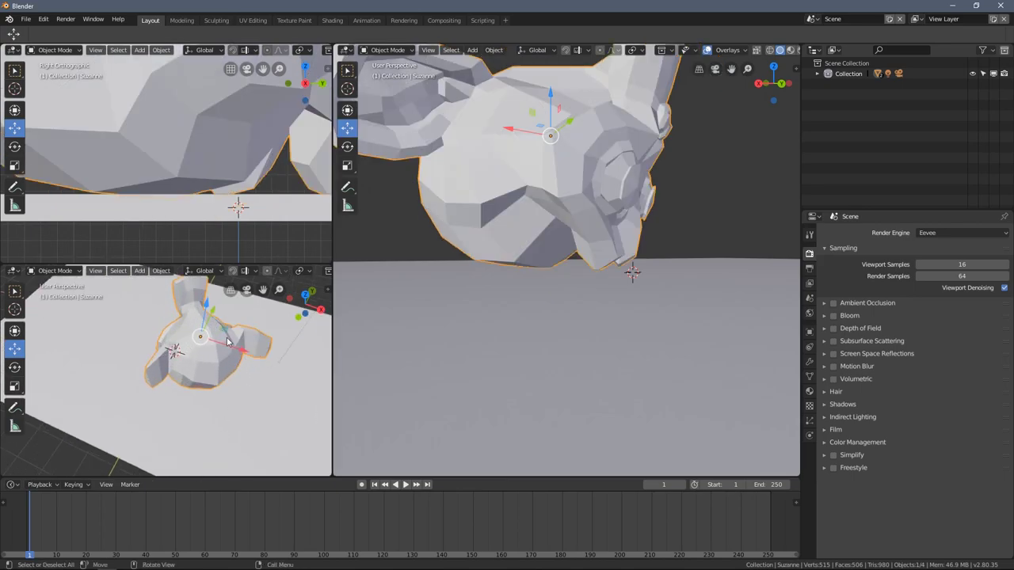
pyautogui.click(305, 295)
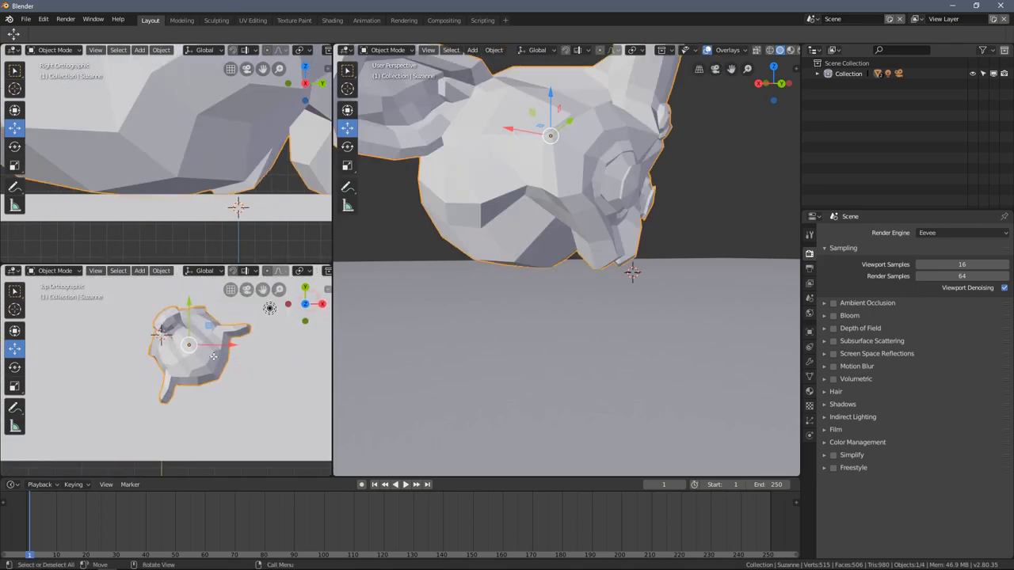
# Switch to the Rotate tool and spin Suzanne around the vertical axis
pyautogui.click(14, 331)
pyautogui.click(15, 365)
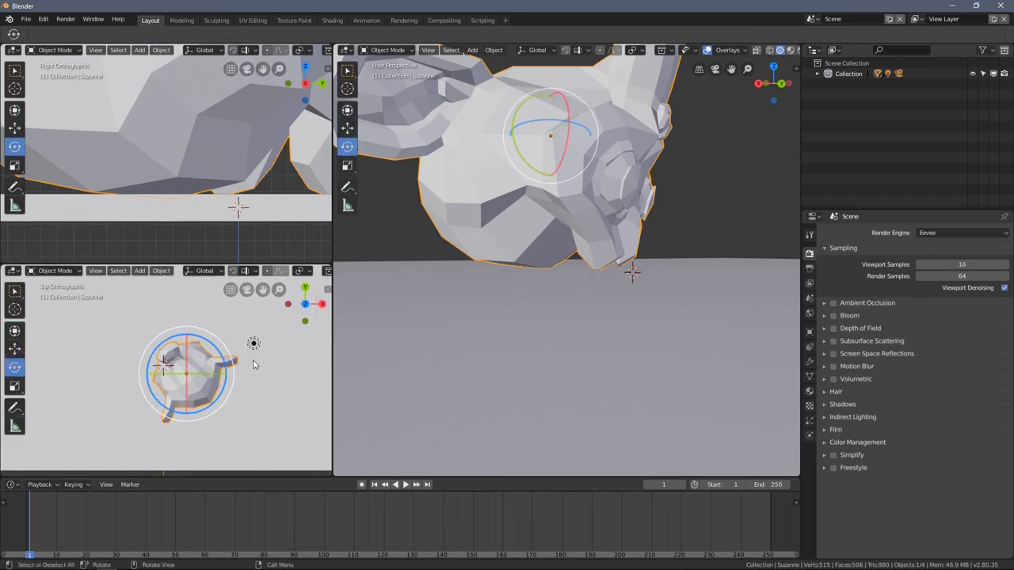
pyautogui.scroll(-2, 174, 372)
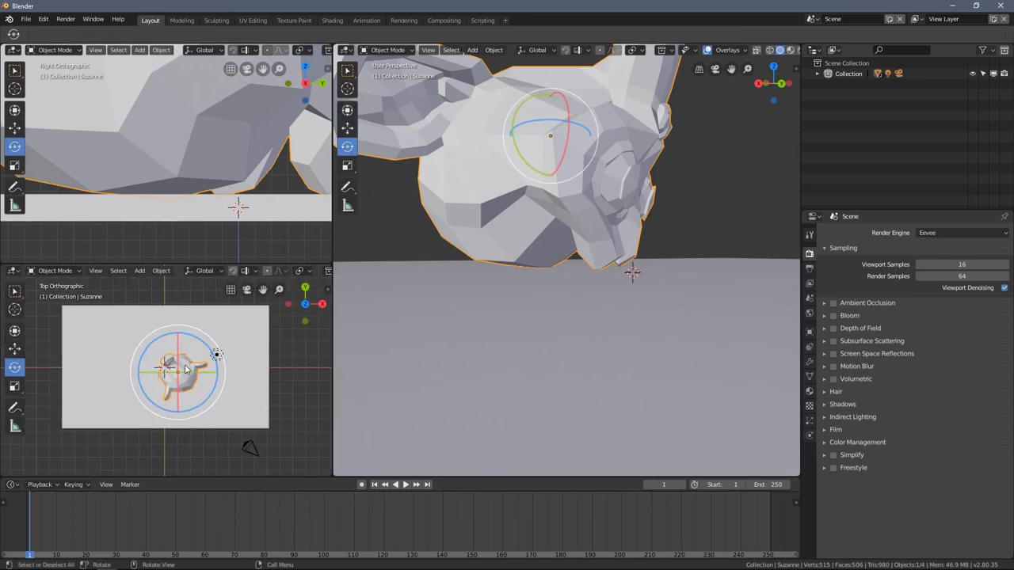
pyautogui.scroll(2, 212, 328)
pyautogui.moveTo(207, 350); pyautogui.dragTo(158, 372)
pyautogui.moveTo(658, 168); pyautogui.dragTo(594, 213, button='middle')
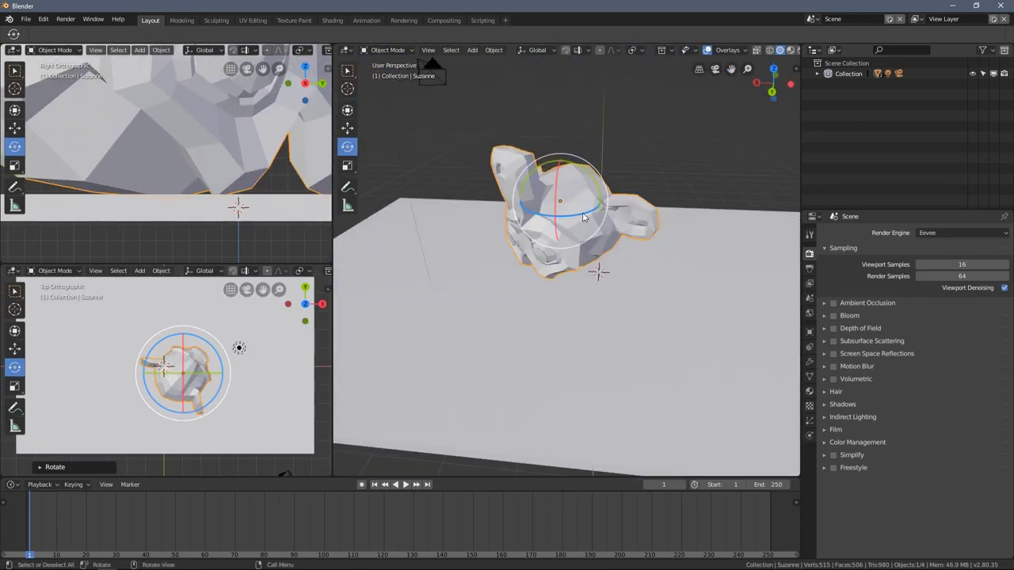
# Tumble Suzanne freely, then turn it about 40° around global Z
pyautogui.press('r')
pyautogui.press('r')
pyautogui.click(596, 218)
pyautogui.moveTo(596, 216); pyautogui.dragTo(590, 268)
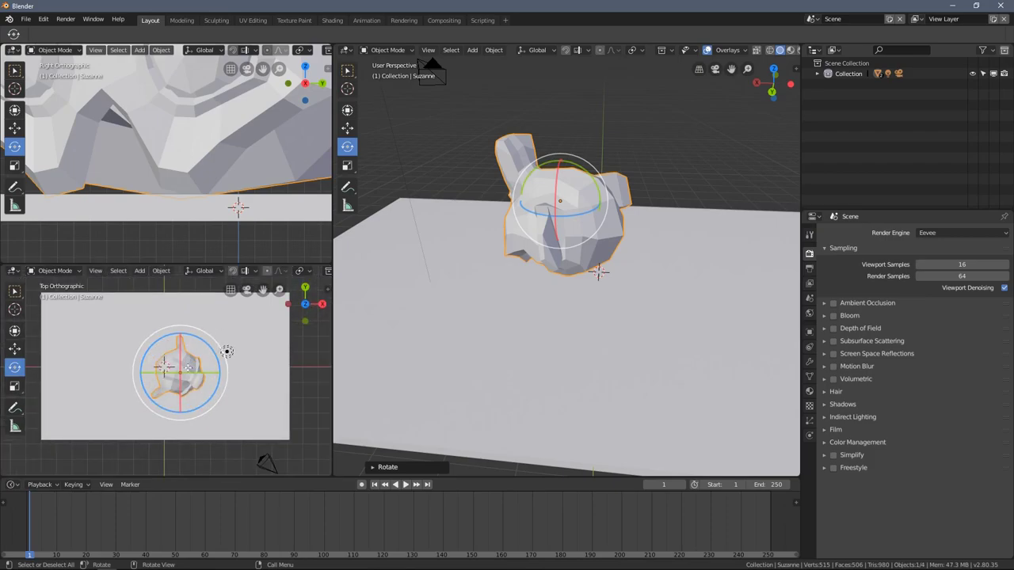
pyautogui.moveTo(227, 351); pyautogui.dragTo(252, 408)
pyautogui.moveTo(554, 285); pyautogui.dragTo(589, 247, button='middle')
pyautogui.moveTo(589, 247); pyautogui.dragTo(380, 293)
# Rotate Suzanne again and widen the left-hand views slightly
pyautogui.press('r')
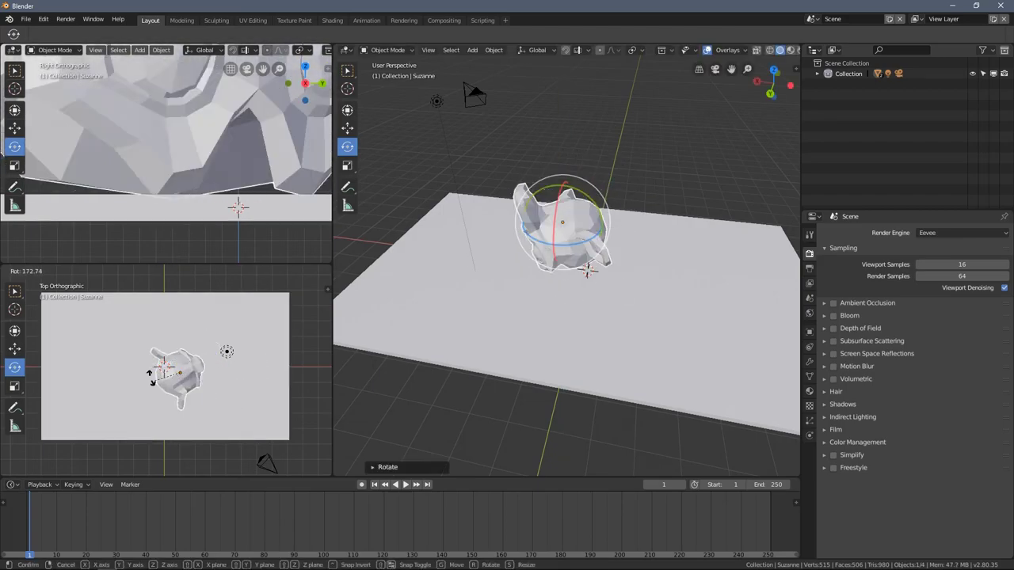
pyautogui.click(106, 382)
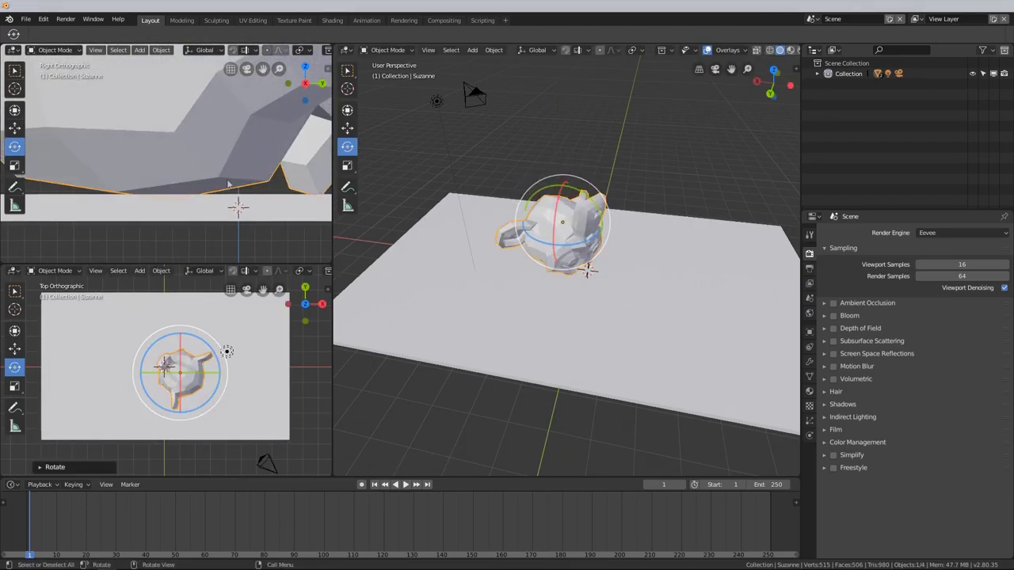
pyautogui.moveTo(561, 232); pyautogui.dragTo(442, 235, button='middle')
pyautogui.moveTo(392, 259); pyautogui.dragTo(507, 271, button='middle')
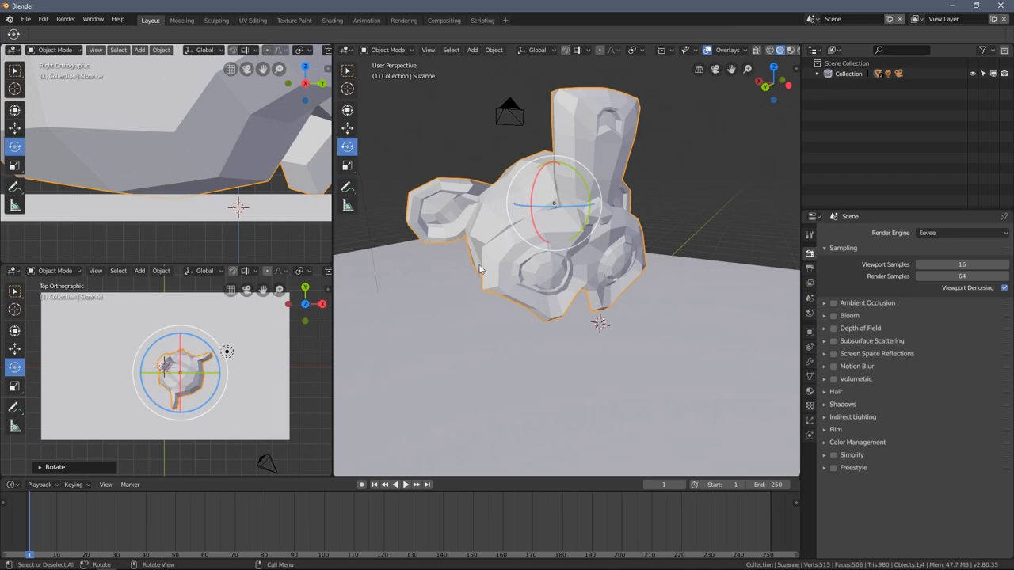
pyautogui.moveTo(331, 245); pyautogui.dragTo(351, 245)
pyautogui.moveTo(529, 244); pyautogui.dragTo(573, 325, button='middle')
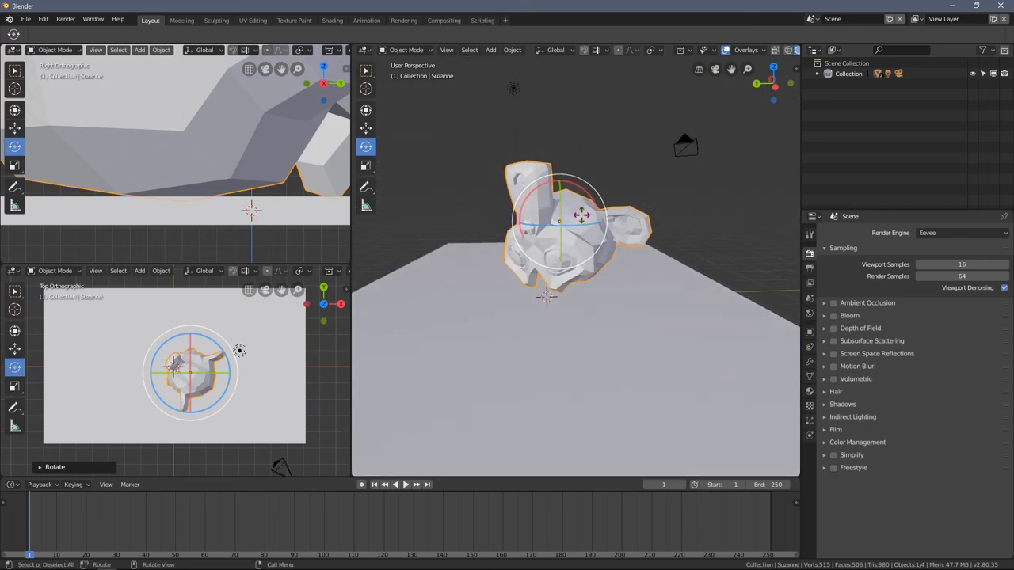
# Tumble Suzanne freely and rotate it further into a tilted pose
pyautogui.press('r')
pyautogui.press('r')
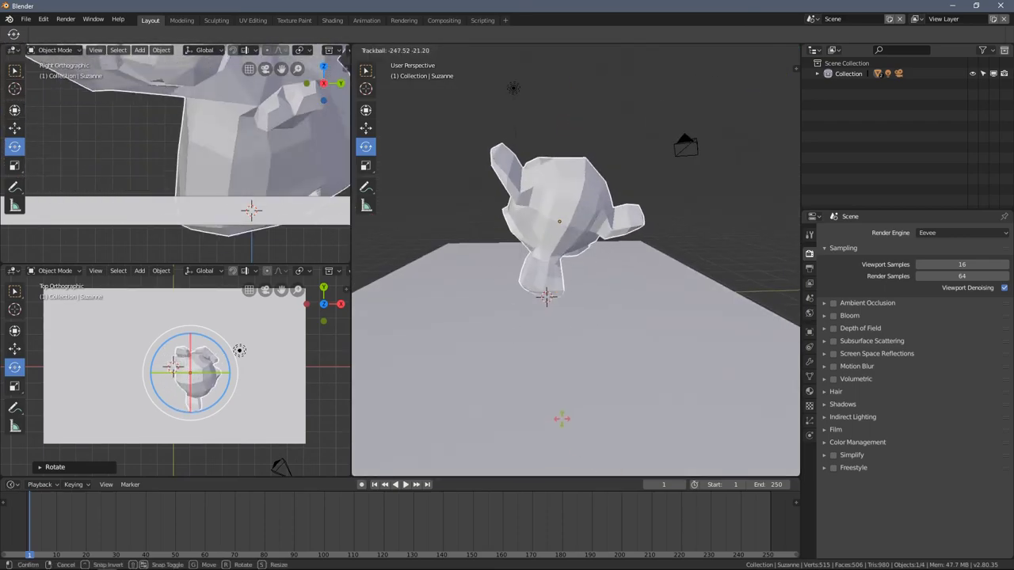
pyautogui.click(186, 258)
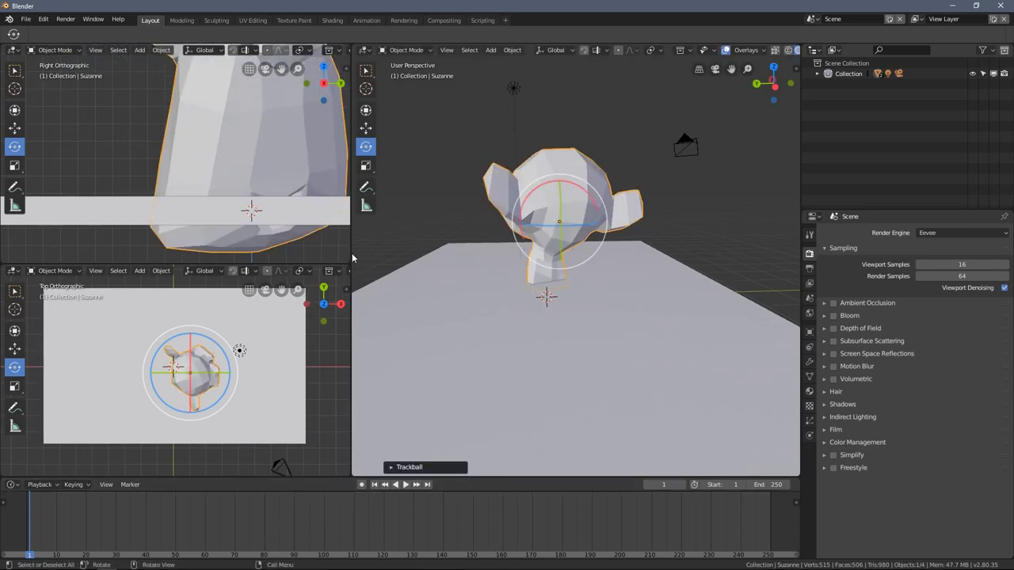
pyautogui.moveTo(564, 244); pyautogui.dragTo(647, 179, button='middle')
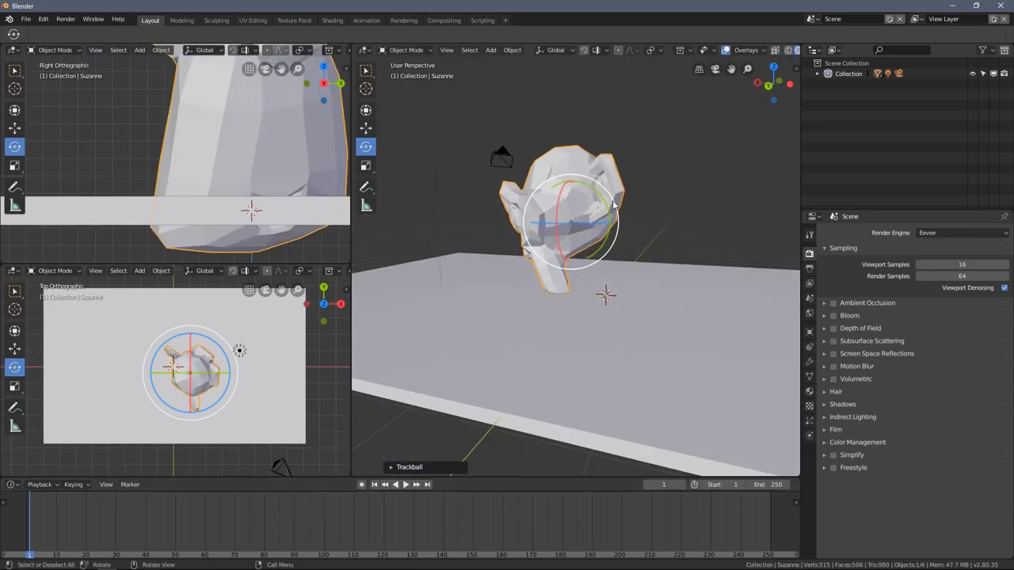
pyautogui.moveTo(606, 205); pyautogui.dragTo(396, 238)
pyautogui.scroll(-3, 271, 231)
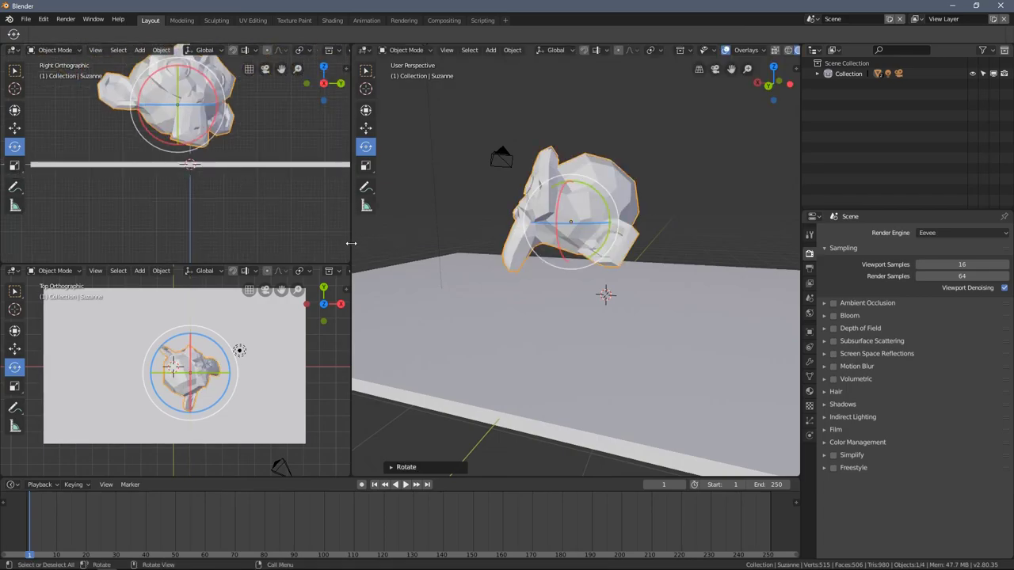
# Merge the Top view into the Right view, then into the perspective view
pyautogui.moveTo(352, 245); pyautogui.dragTo(384, 242)
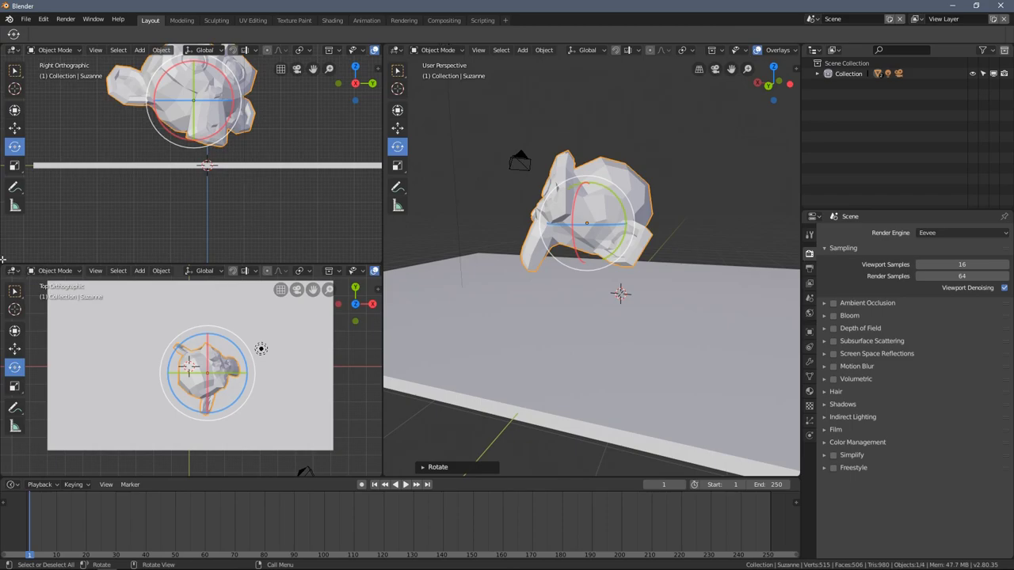
pyautogui.moveTo(4, 260); pyautogui.dragTo(233, 330)
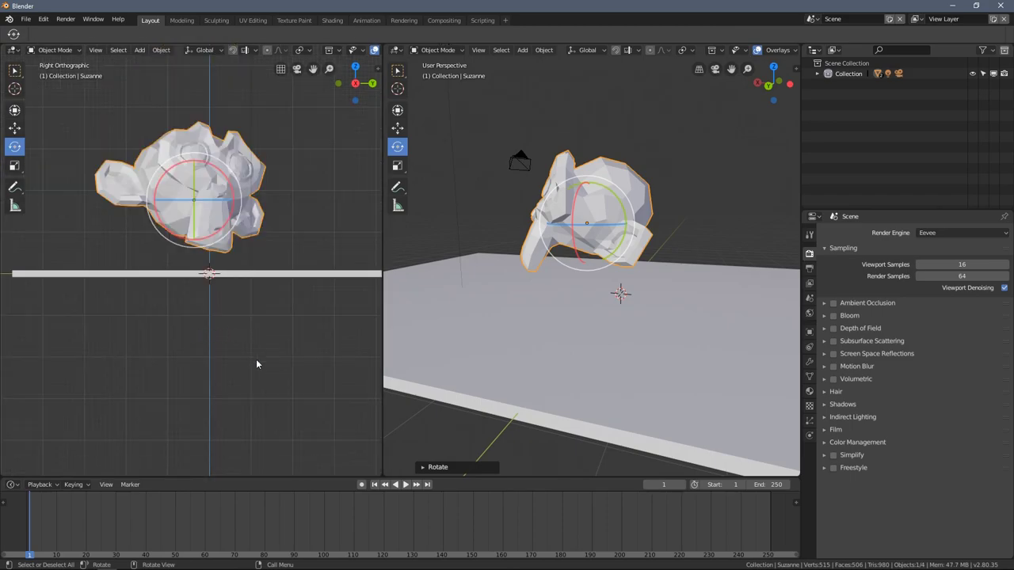
pyautogui.moveTo(387, 472); pyautogui.dragTo(342, 475)
pyautogui.moveTo(217, 184); pyautogui.dragTo(308, 229, button='middle')
# Fill the window with the perspective view via Ctrl+Alt+Space, then bring up new-file templates
pyautogui.moveTo(247, 295); pyautogui.dragTo(257, 204, button='middle')
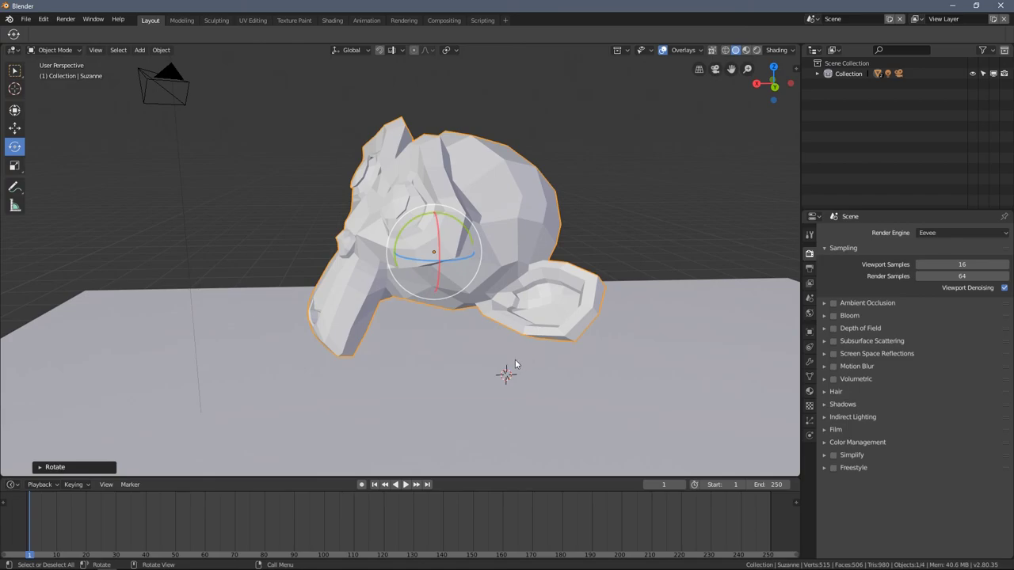
pyautogui.hotkey('ctrl', 'alt', 'space')
pyautogui.moveTo(560, 310); pyautogui.dragTo(504, 282, button='middle')
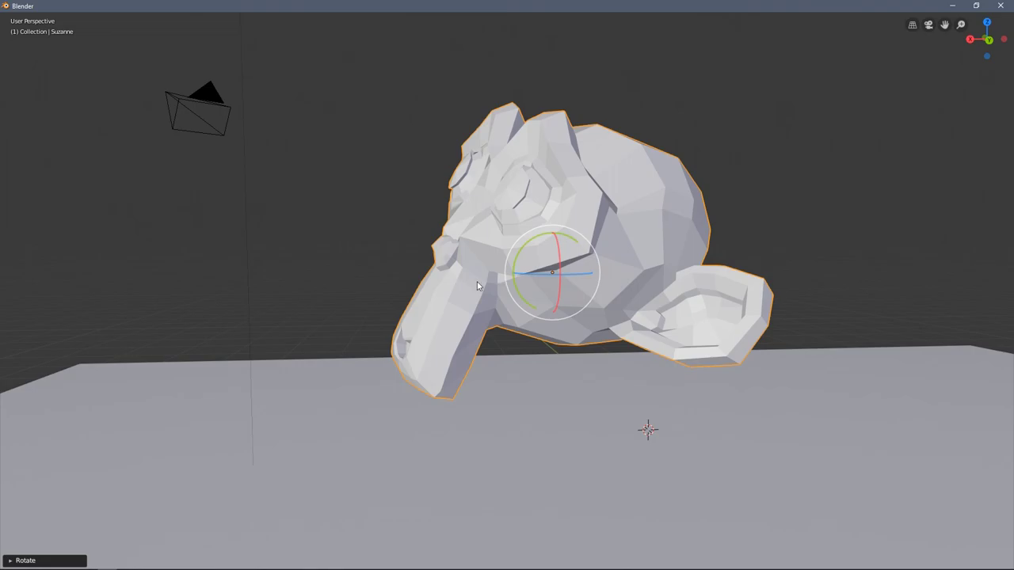
pyautogui.moveTo(479, 299); pyautogui.dragTo(546, 286, button='middle')
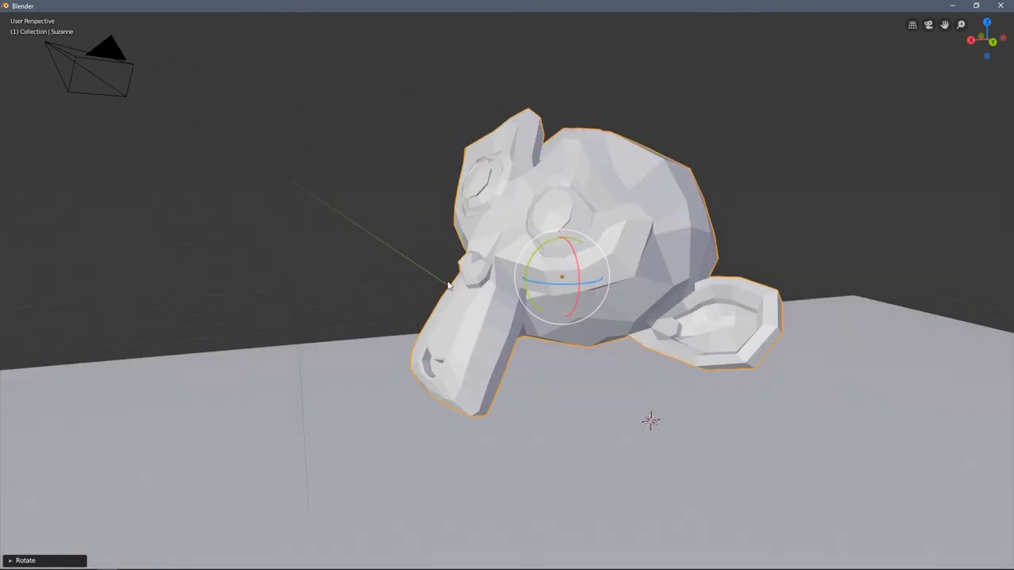
pyautogui.hotkey('ctrl', 'n')
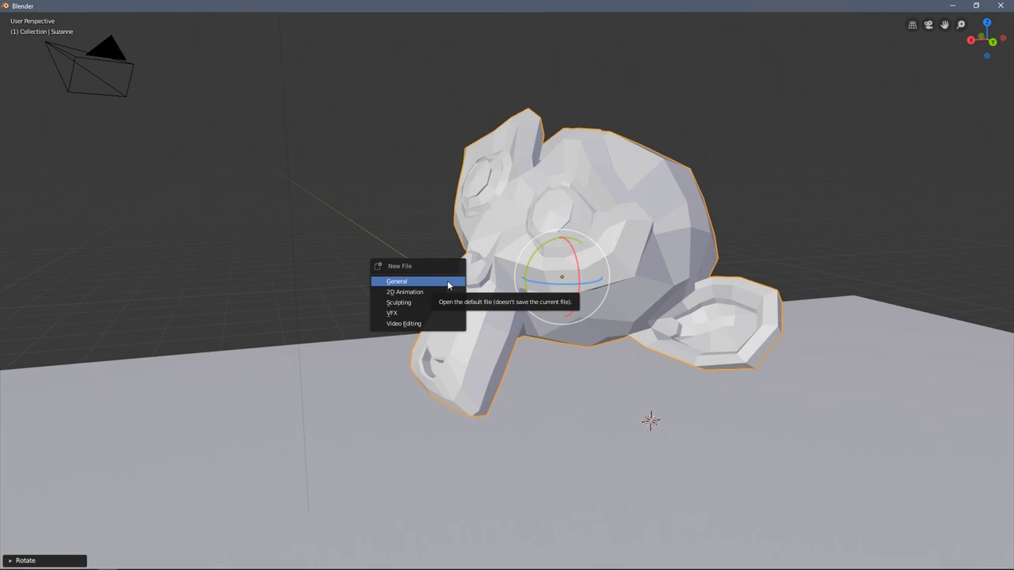
# Start a General file, make the timeline taller, and widen Properties into two columns
pyautogui.click(403, 281)
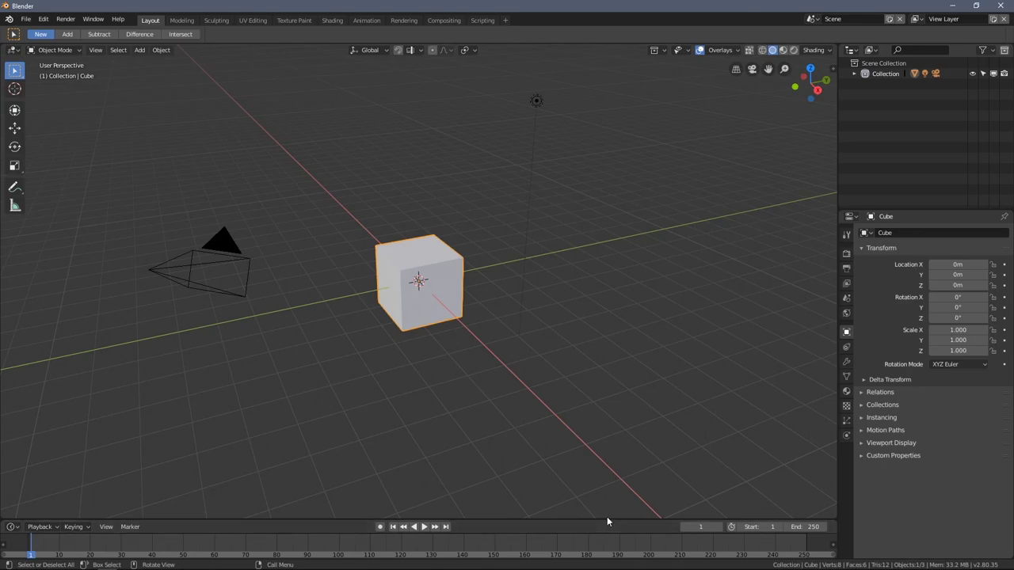
pyautogui.moveTo(609, 518); pyautogui.dragTo(610, 478)
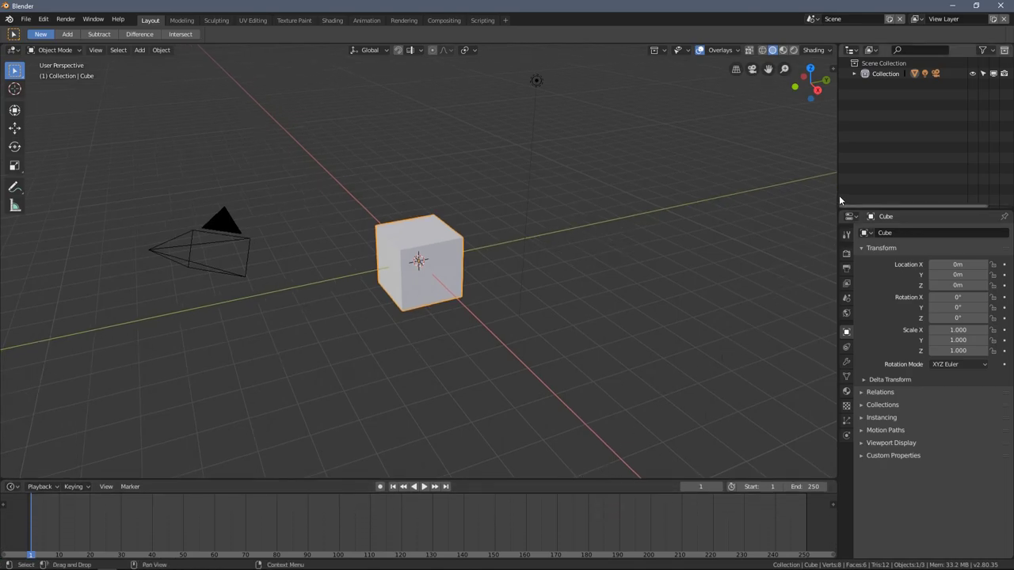
pyautogui.moveTo(837, 197); pyautogui.dragTo(790, 202)
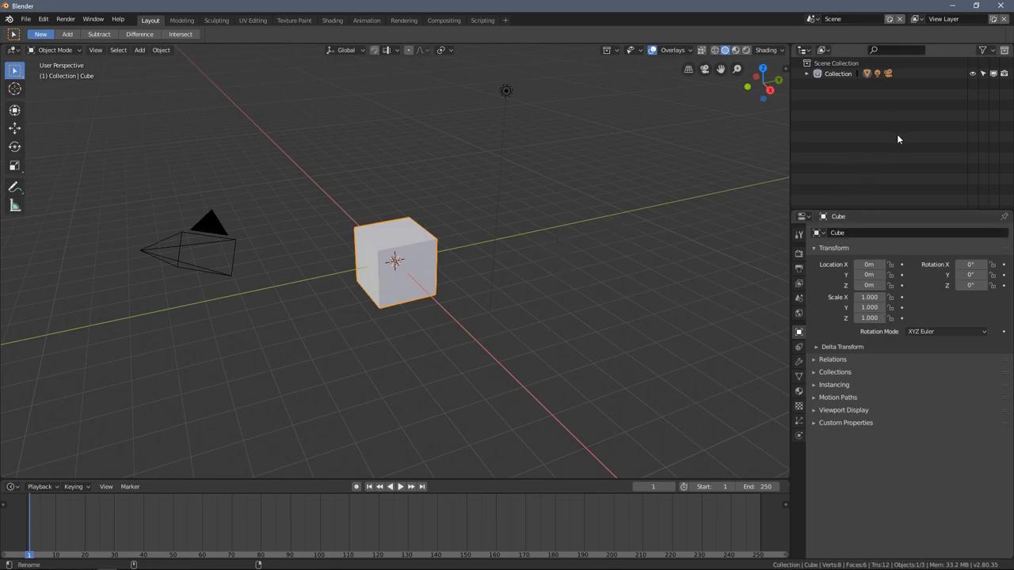
pyautogui.hotkey('ctrl', 'space')
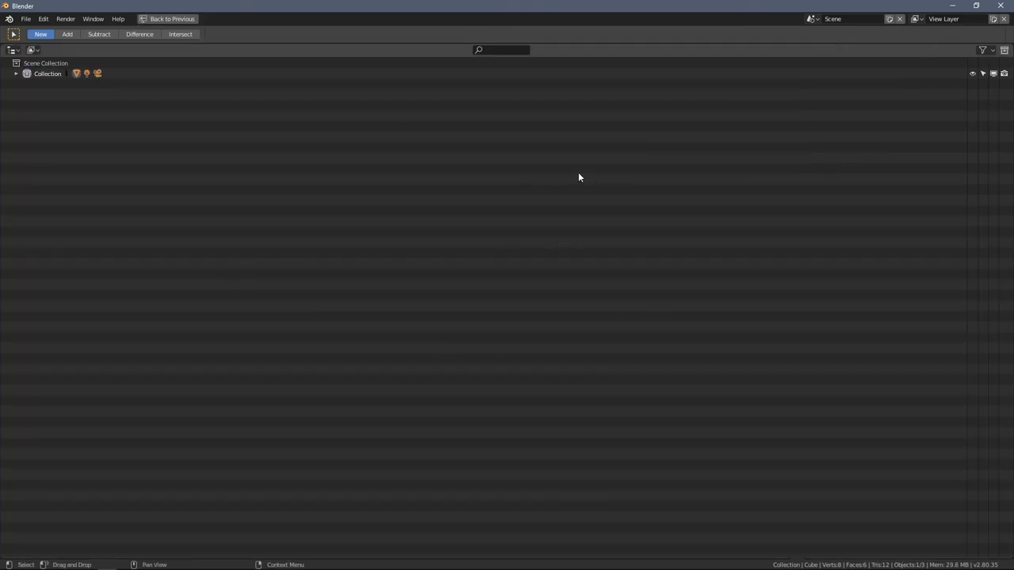
pyautogui.hotkey('ctrl', 'space')
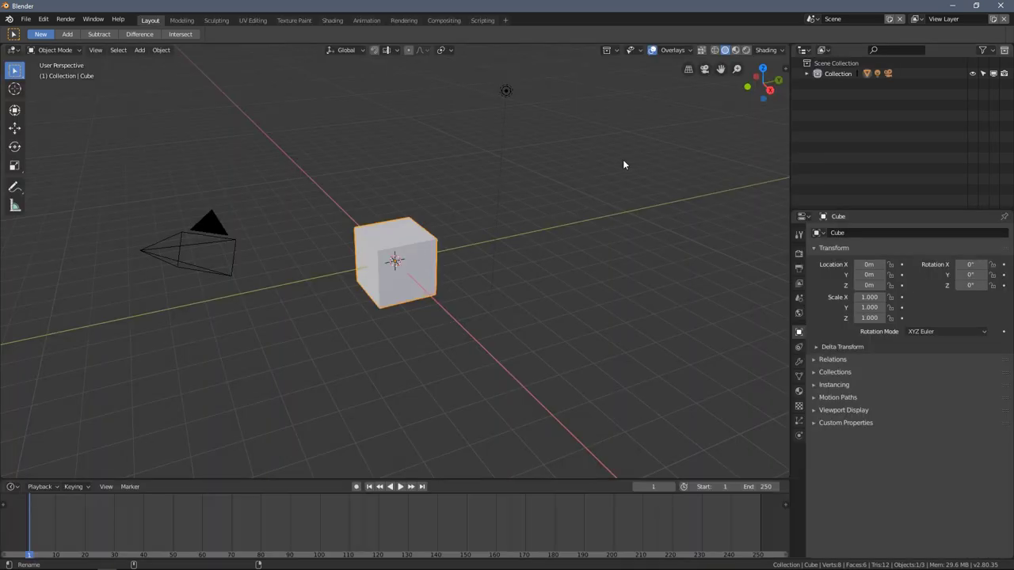
pyautogui.hotkey('ctrl', 'space')
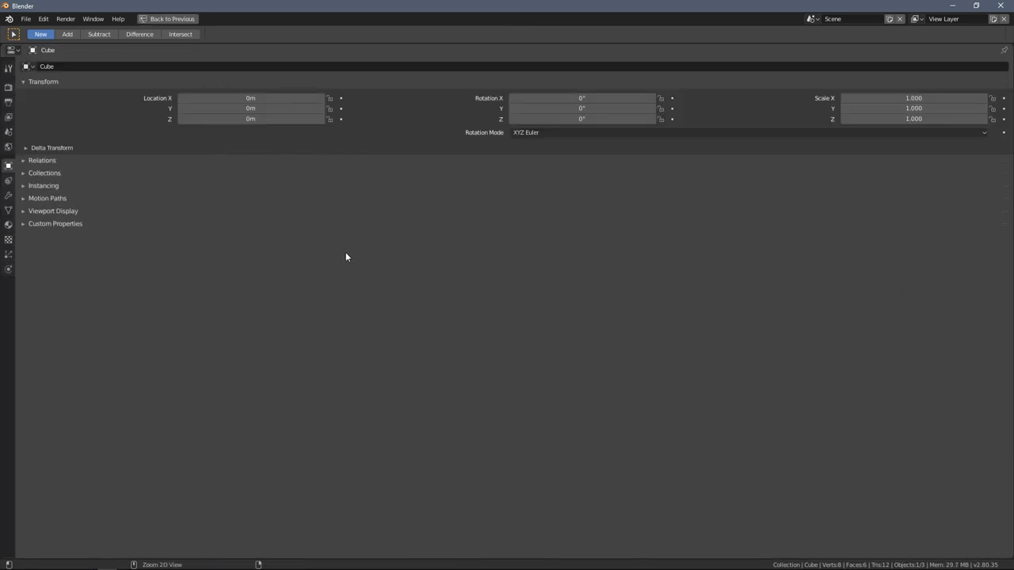
pyautogui.hotkey('ctrl', 'space')
pyautogui.hotkey('ctrl', 'space')
pyautogui.hotkey('ctrl', 'space')
pyautogui.hotkey('ctrl', 'space')
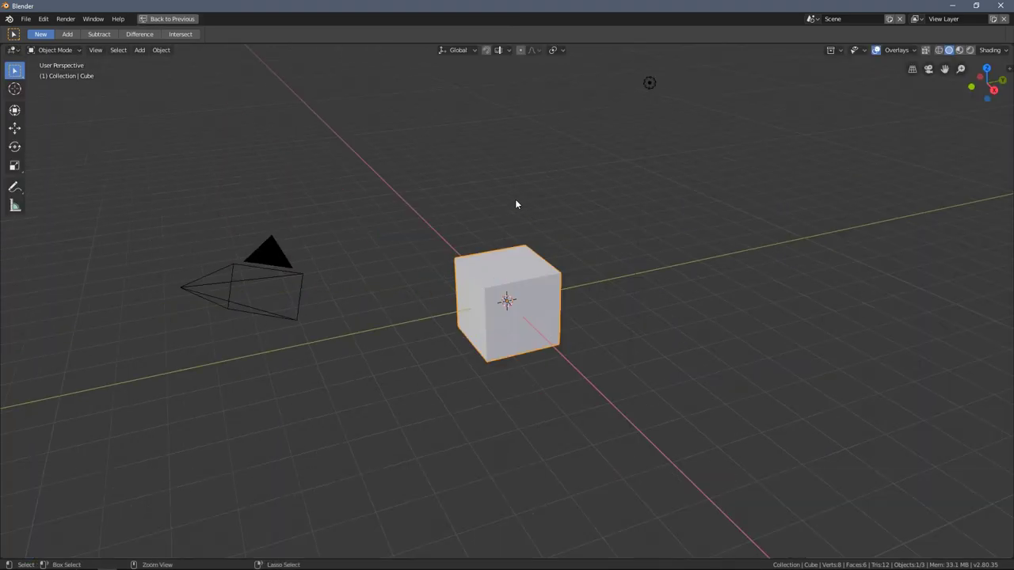
pyautogui.moveTo(666, 240); pyautogui.dragTo(630, 227, button='middle')
pyautogui.hotkey('ctrl', 'space')
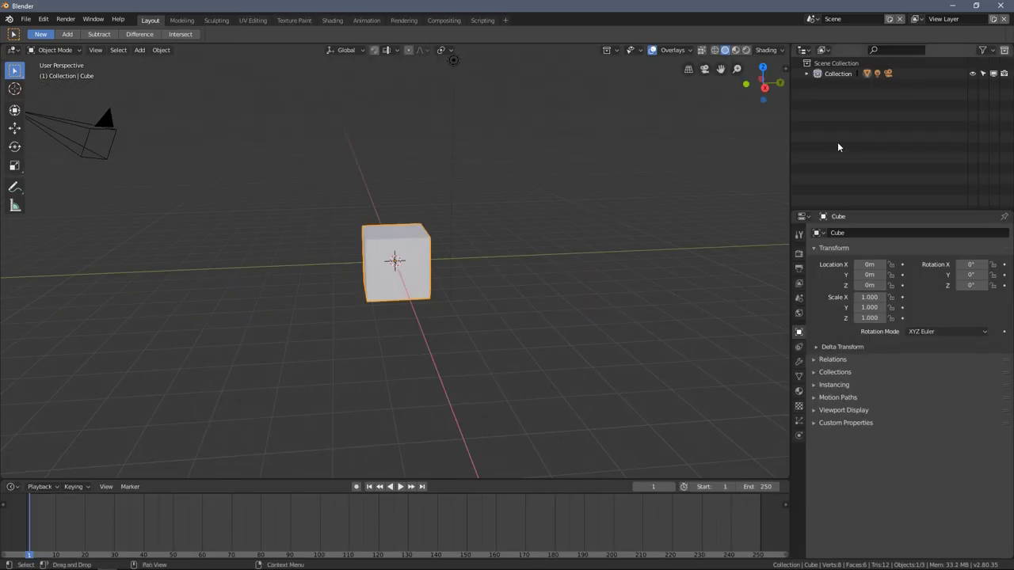
# In the Shading workspace, maximize the material node editor, then restore it
pyautogui.click(332, 20)
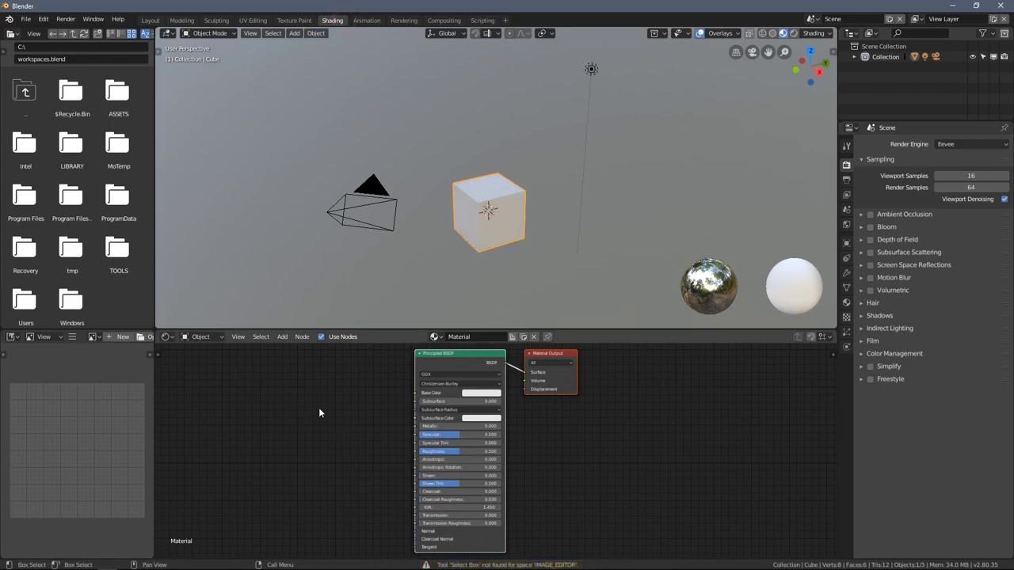
pyautogui.hotkey('ctrl', 'space')
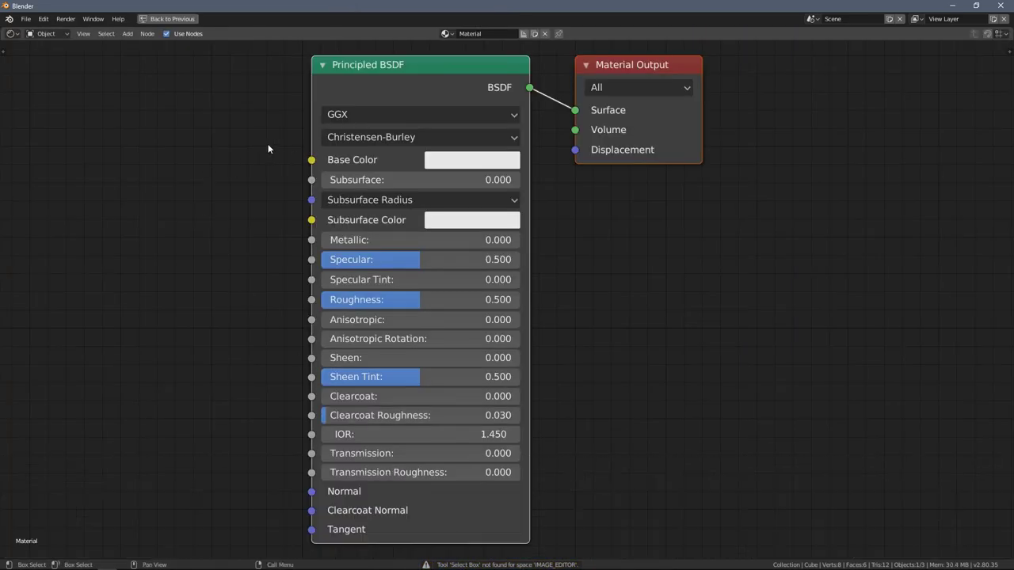
pyautogui.scroll(-3, 229, 158)
pyautogui.moveTo(235, 151); pyautogui.dragTo(364, 178, button='middle')
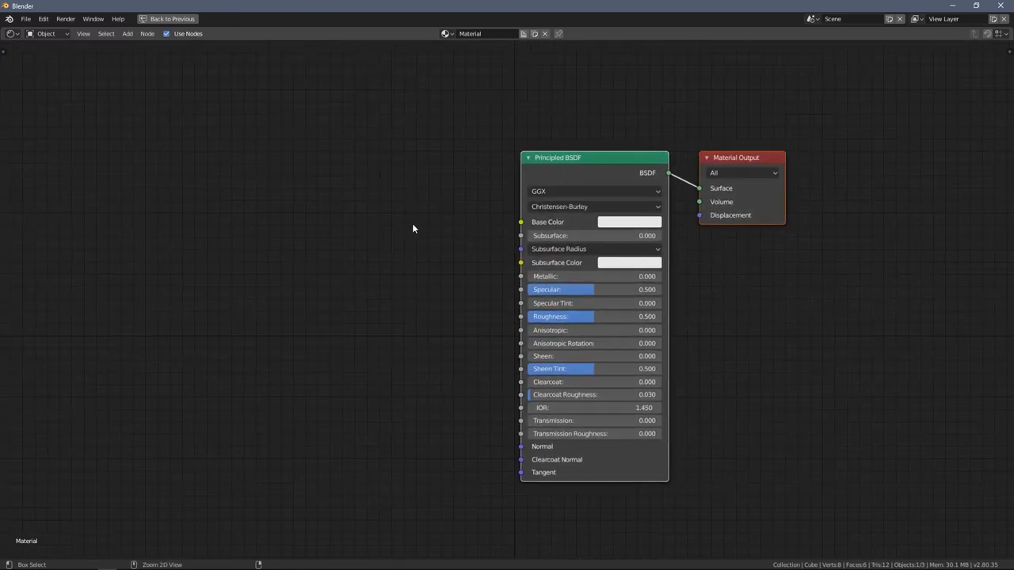
pyautogui.hotkey('ctrl', 'space')
# Maximize the viewport, file listing and properties in turn, then visit Compositing and Layout
pyautogui.hotkey('ctrl', 'space')
pyautogui.moveTo(571, 154)
pyautogui.mouseDown(button='middle')
pyautogui.moveTo(446, 150)
pyautogui.moveTo(346, 124)
pyautogui.moveTo(561, 167)
pyautogui.mouseUp(button='middle')
pyautogui.hotkey('ctrl', 'space')
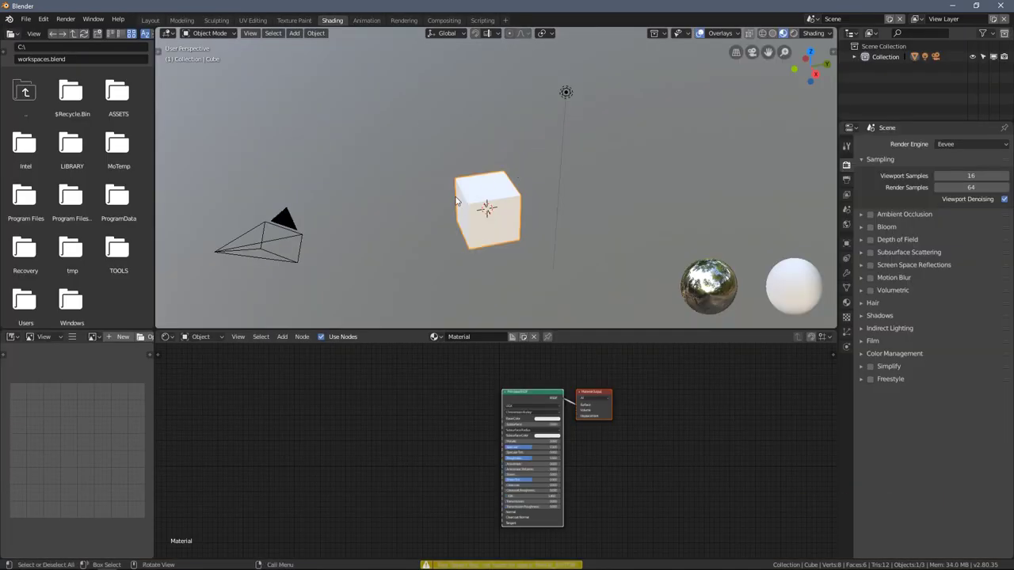
pyautogui.hotkey('ctrl', 'space')
pyautogui.hotkey('ctrl', 'space')
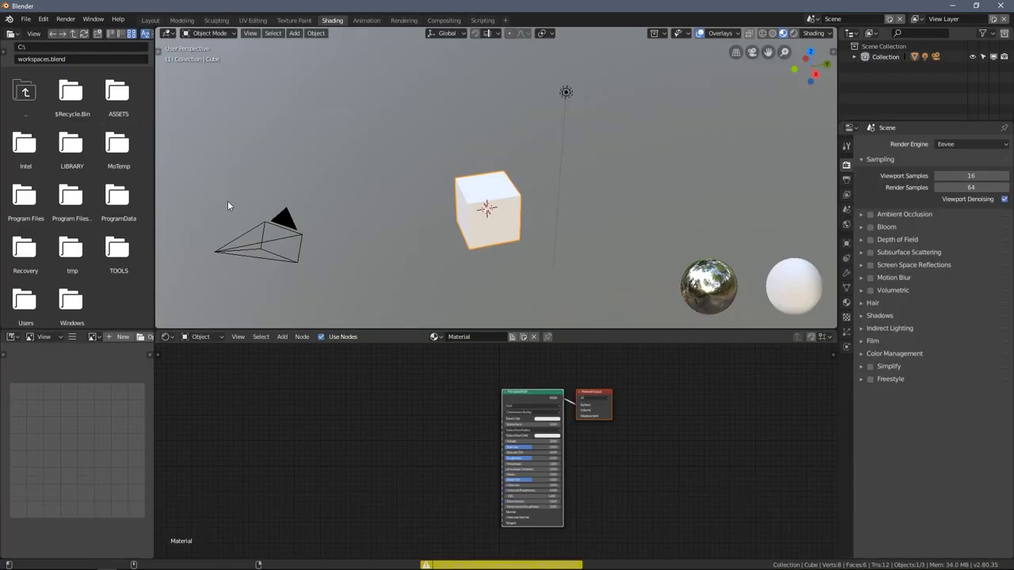
pyautogui.hotkey('ctrl', 'space')
pyautogui.hotkey('ctrl', 'space')
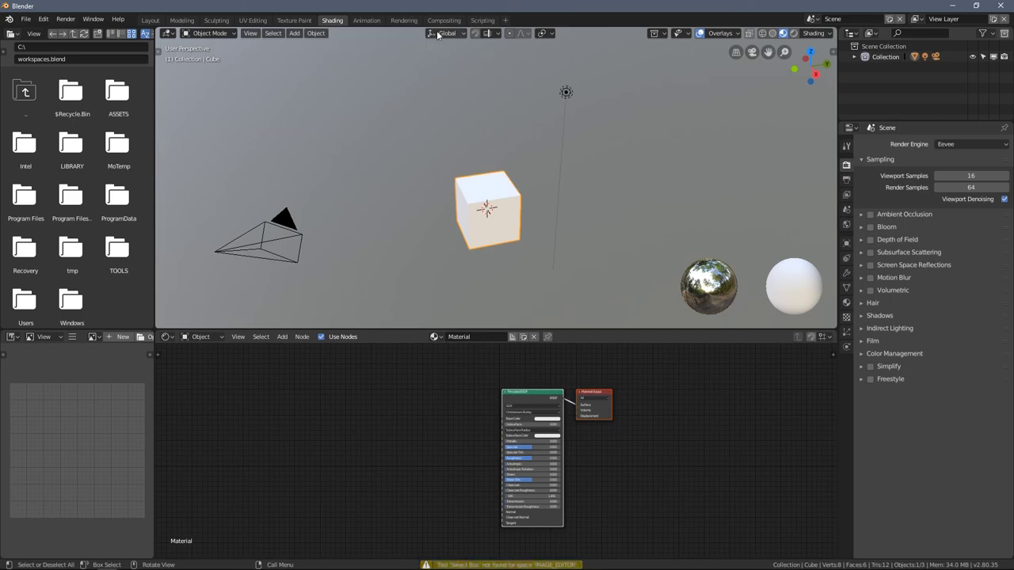
pyautogui.click(441, 21)
pyautogui.hotkey('ctrl', 'space')
pyautogui.hotkey('ctrl', 'space')
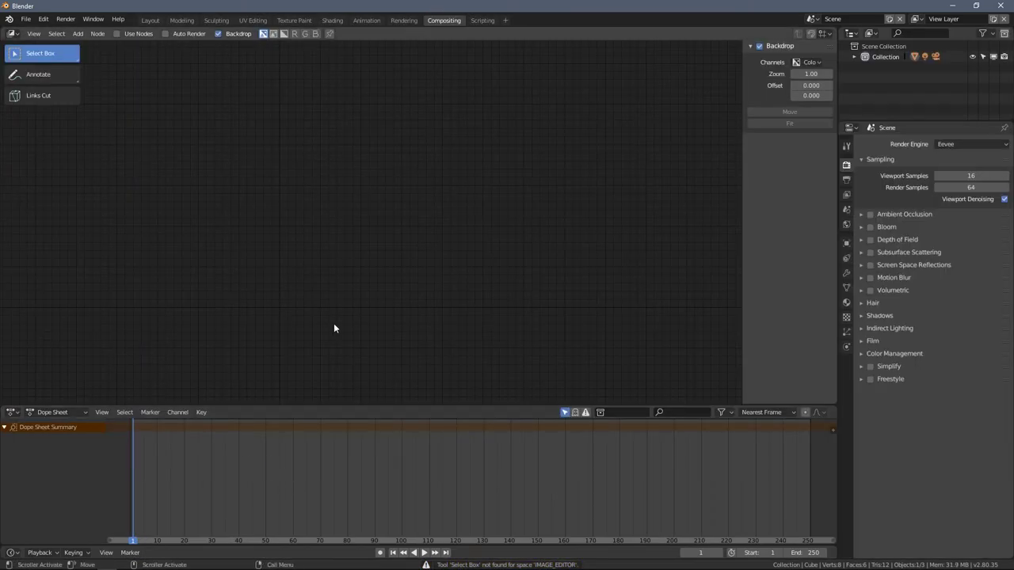
pyautogui.click(142, 21)
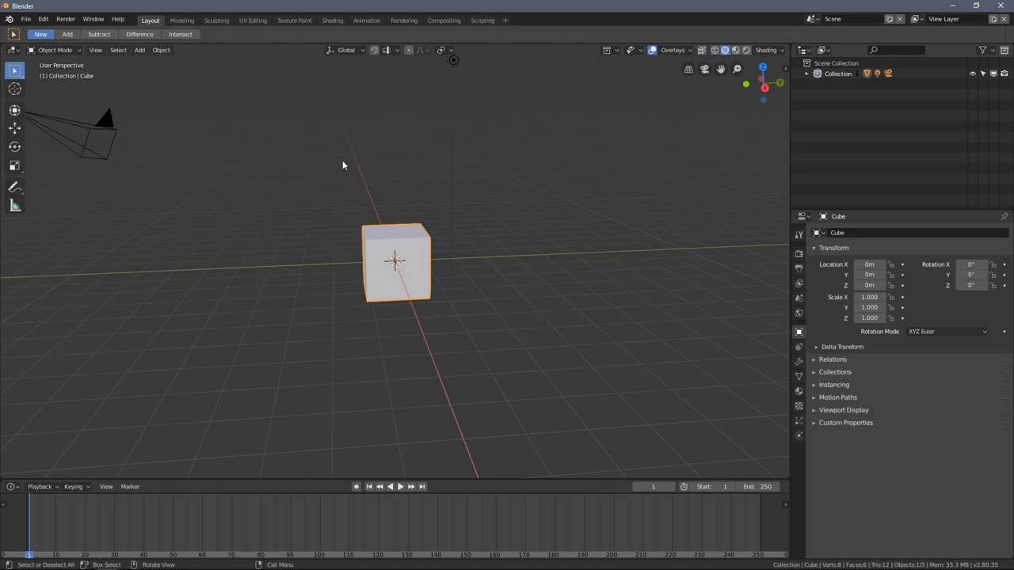
# Play and stop the animation, then enlarge and restore the 3D viewport with Ctrl+Space
pyautogui.press('space')
pyautogui.press('Escape')
pyautogui.hotkey('ctrl', 'space')
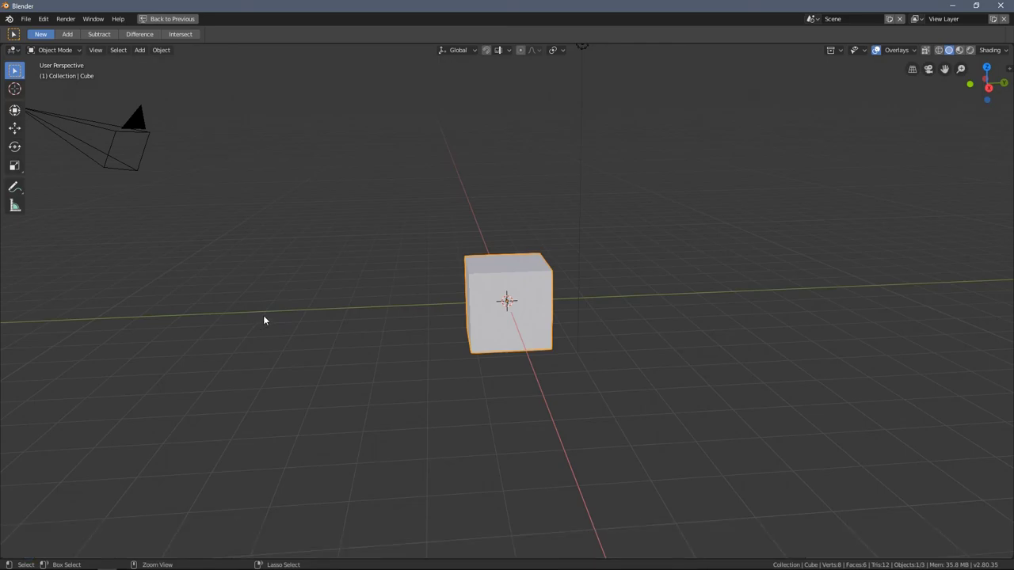
pyautogui.hotkey('ctrl', 'space')
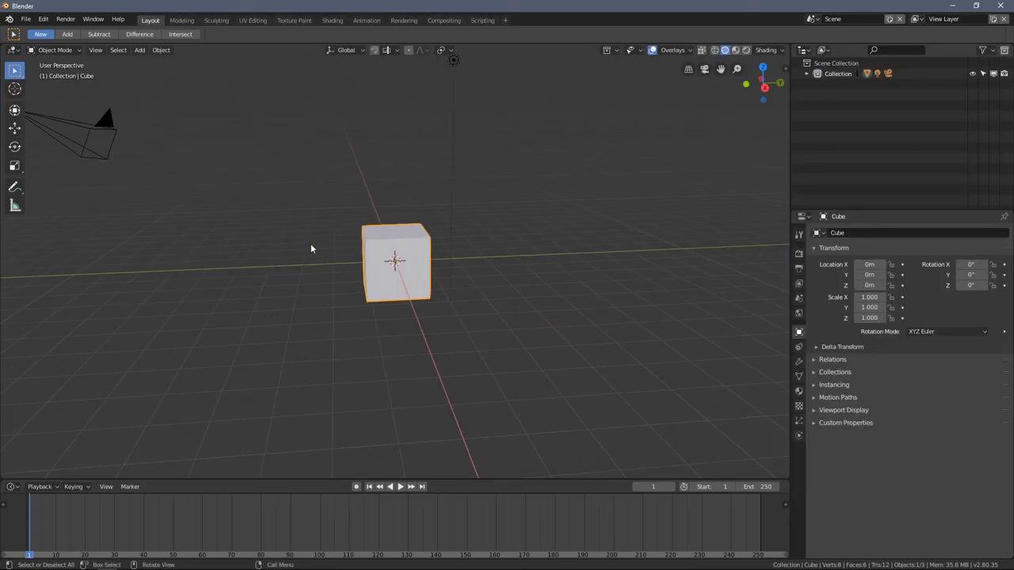
# Show the viewport fullscreen, orbit to face the cube front-on, and toggle the enlarged view
pyautogui.hotkey('ctrl', 'alt', 'space')
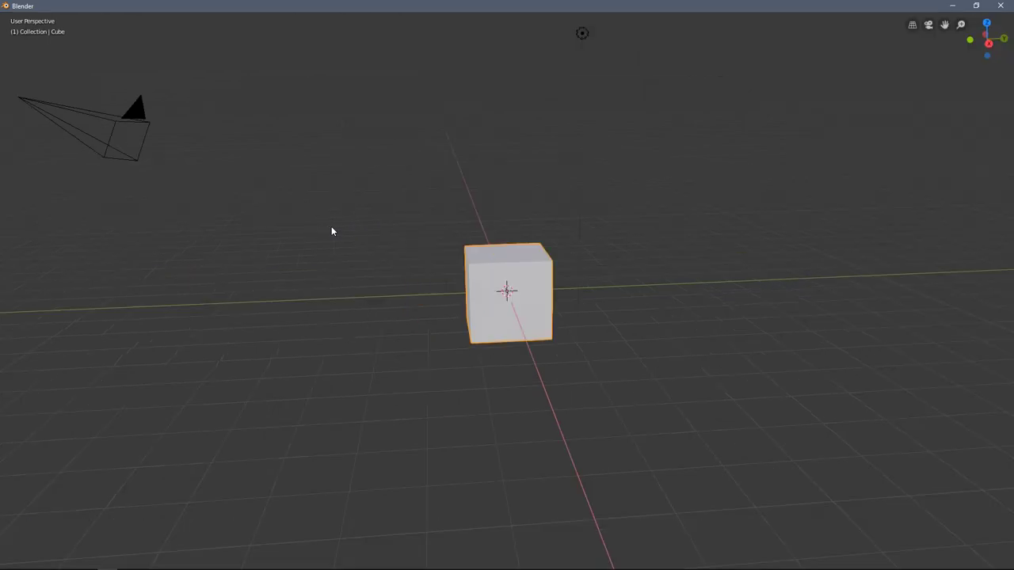
pyautogui.moveTo(536, 258); pyautogui.dragTo(311, 267, button='middle')
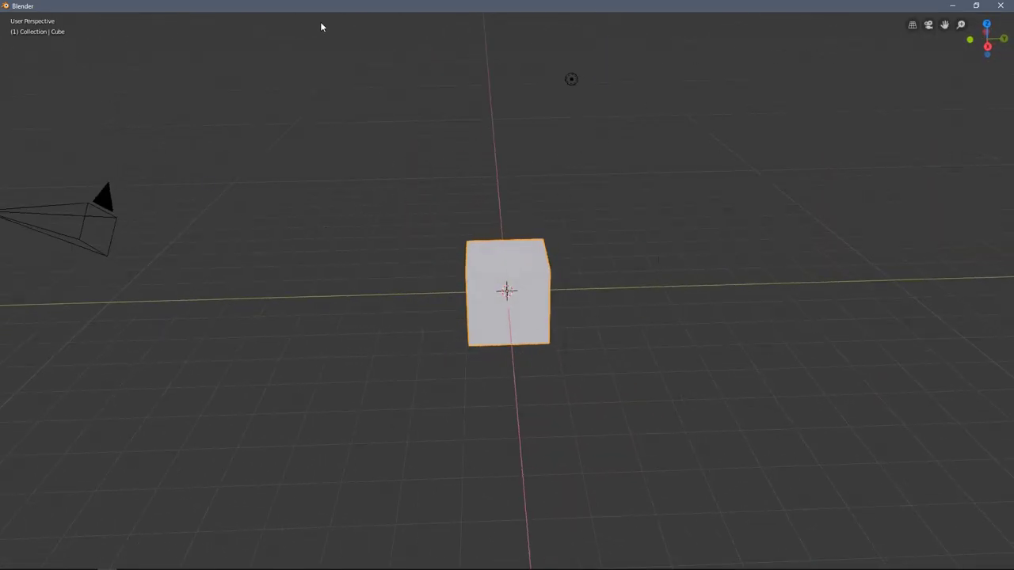
pyautogui.hotkey('ctrl', 'alt', 'space')
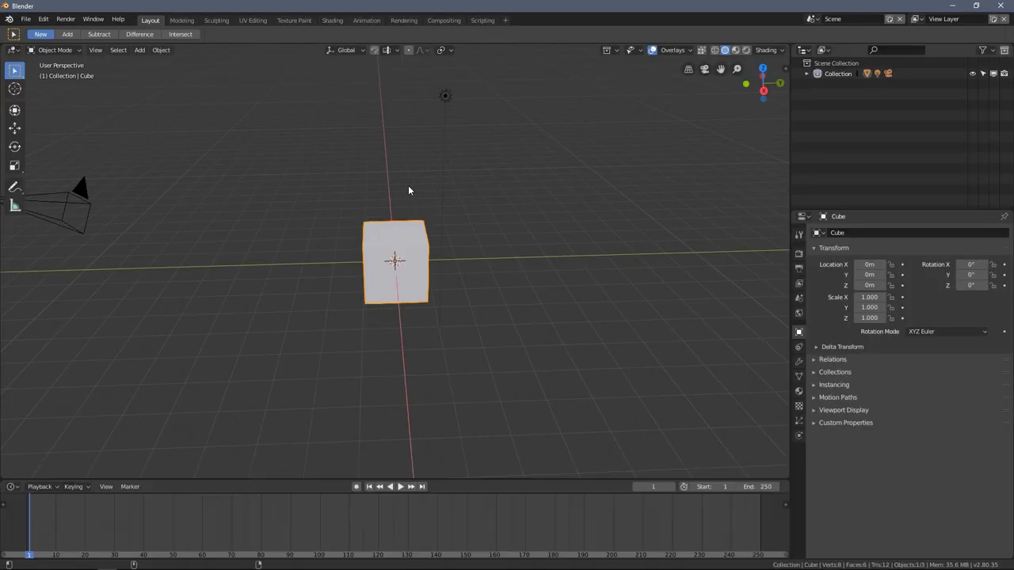
pyautogui.hotkey('ctrl', 'alt', 'space')
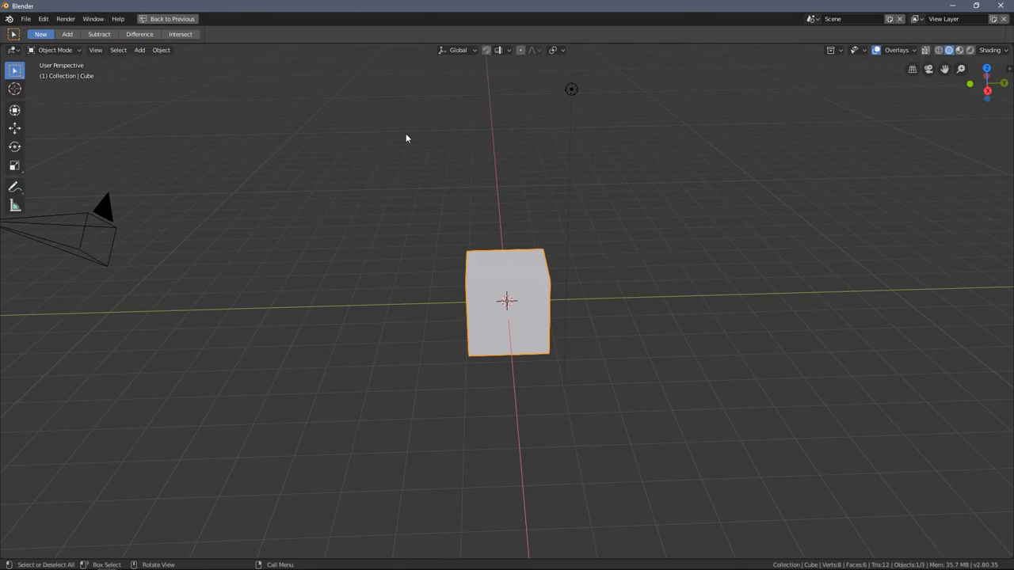
pyautogui.press('ctrl')
pyautogui.hotkey('ctrl', 'space')
pyautogui.hotkey('ctrl', 'space')
pyautogui.hotkey('ctrl', 'space')
pyautogui.hotkey('ctrl', 'space')
pyautogui.hotkey('ctrl', 'space')
# Toggle the viewport fullscreen twice more, then fill the window with object Properties and restore it
pyautogui.hotkey('ctrl', 'alt', 'space')
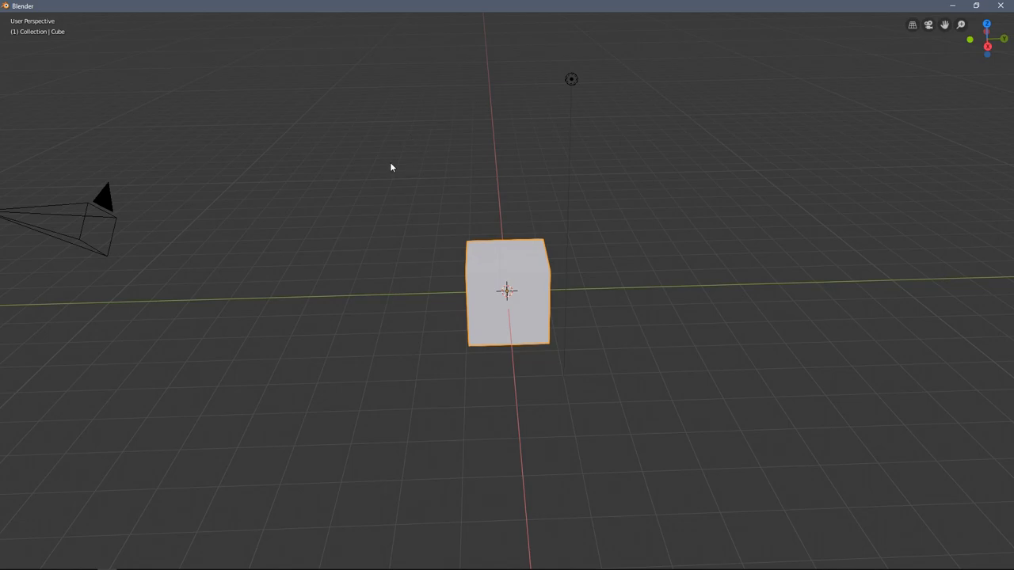
pyautogui.hotkey('ctrl', 'alt', 'space')
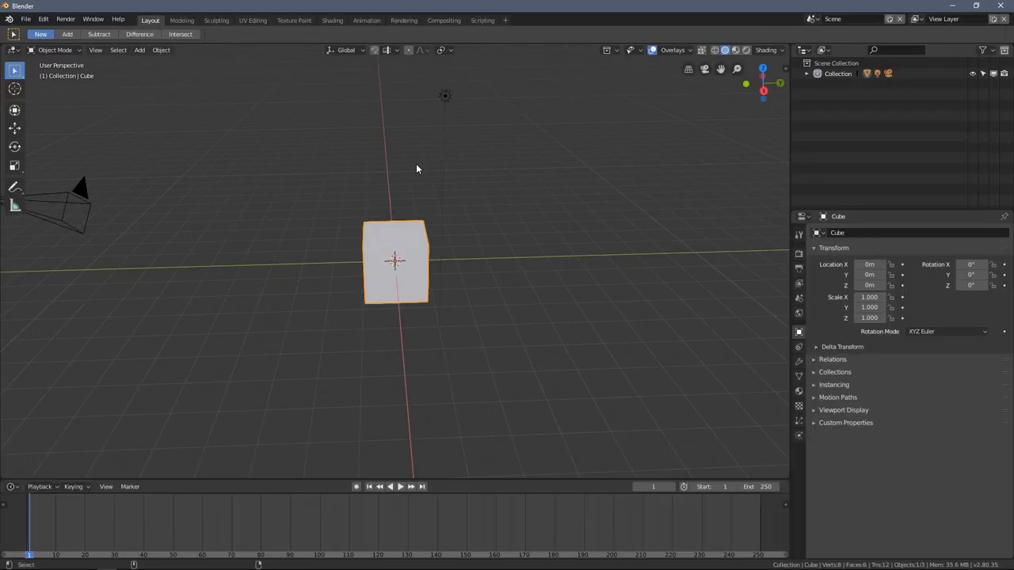
pyautogui.hotkey('ctrl', 'alt', 'space')
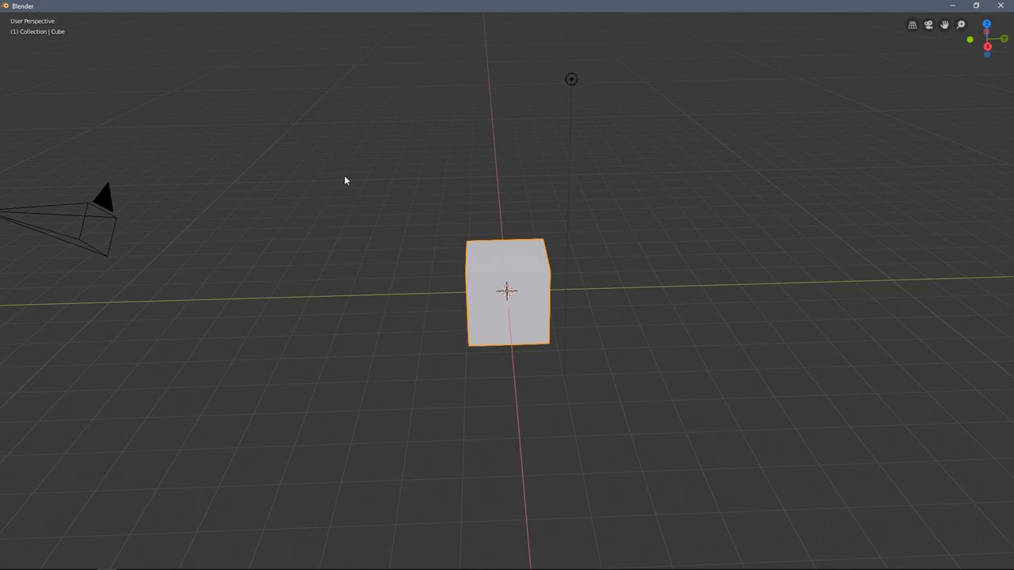
pyautogui.hotkey('ctrl', 'alt', 'space')
pyautogui.hotkey('ctrl', 'alt', 'space')
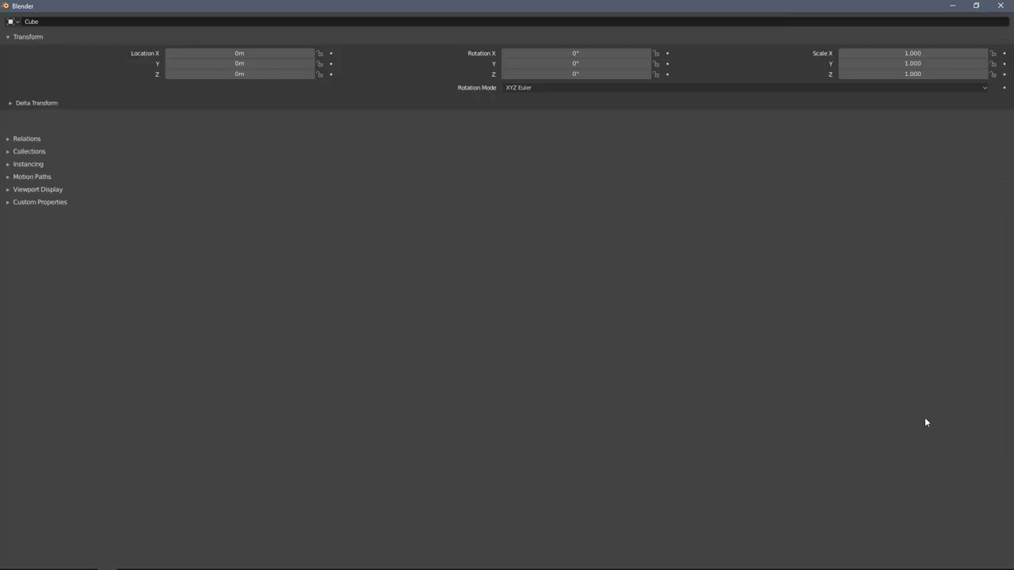
pyautogui.hotkey('ctrl', 'alt', 'space')
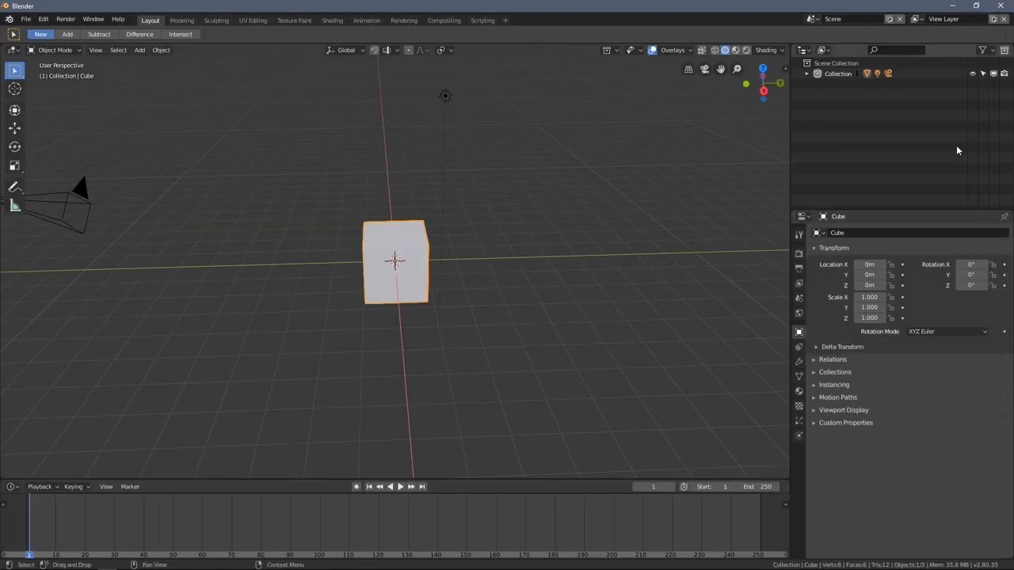
pyautogui.hotkey('ctrl', 'alt', 'space')
pyautogui.hotkey('ctrl', 'alt', 'space')
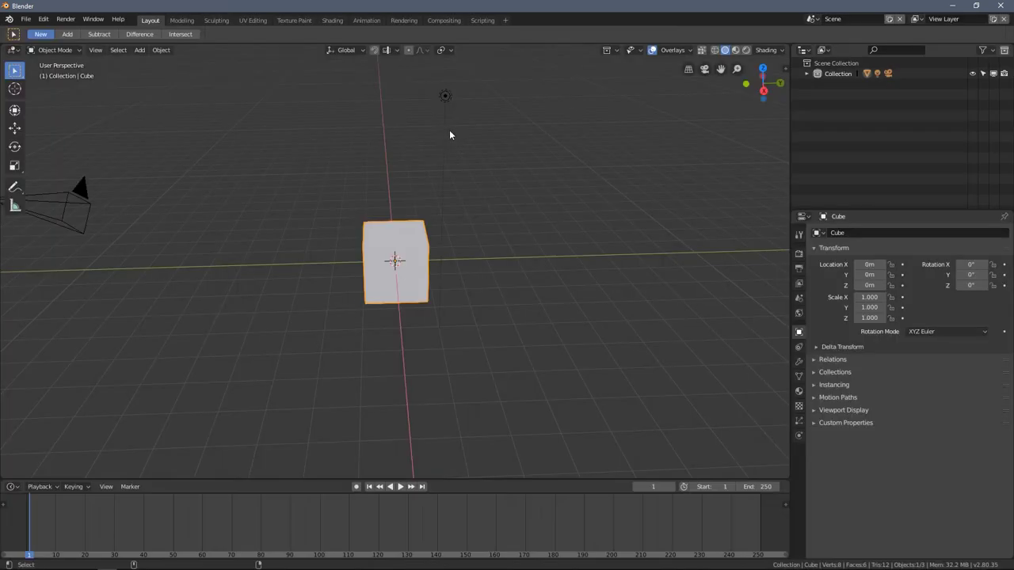
# Visit the Shading workspace, enlarge the shader node editor, then return to Layout
pyautogui.click(332, 20)
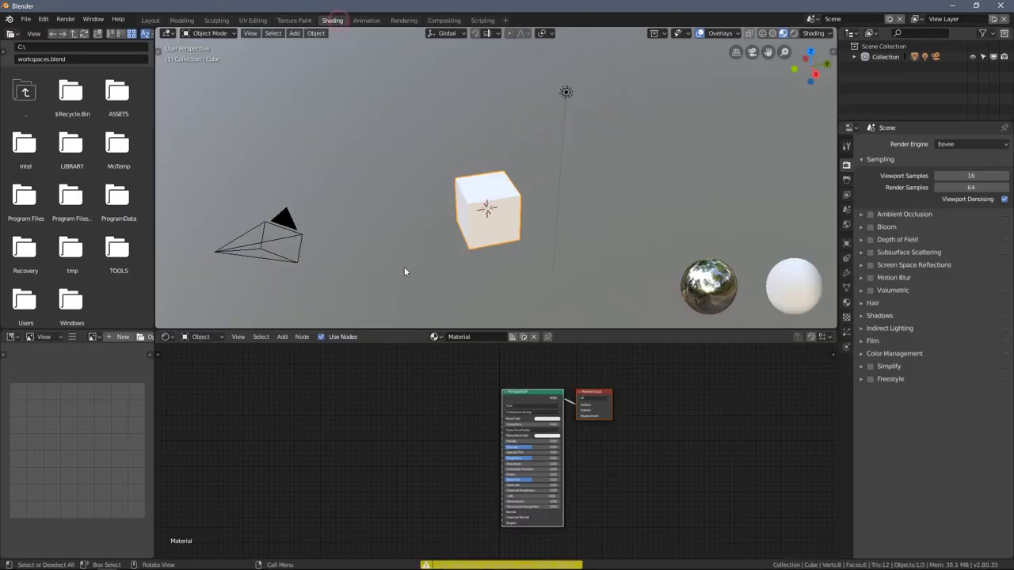
pyautogui.hotkey('ctrl', 'alt', 'space')
pyautogui.hotkey('ctrl', 'alt', 'space')
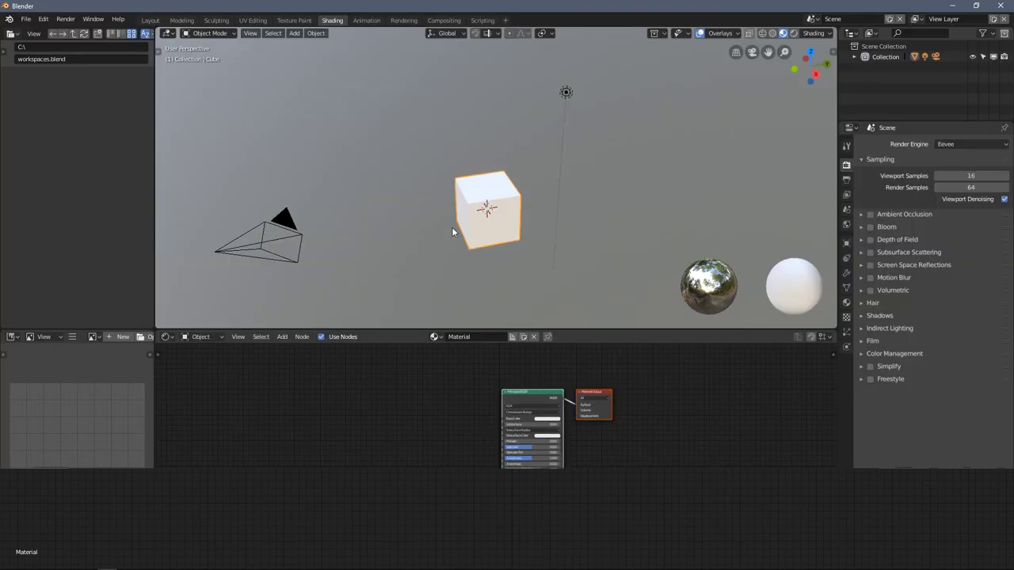
pyautogui.click(150, 21)
# Orbit and zoom around the cube until the camera swings into view beside it
pyautogui.moveTo(358, 343); pyautogui.dragTo(376, 320, button='middle')
pyautogui.scroll(3, 382, 296)
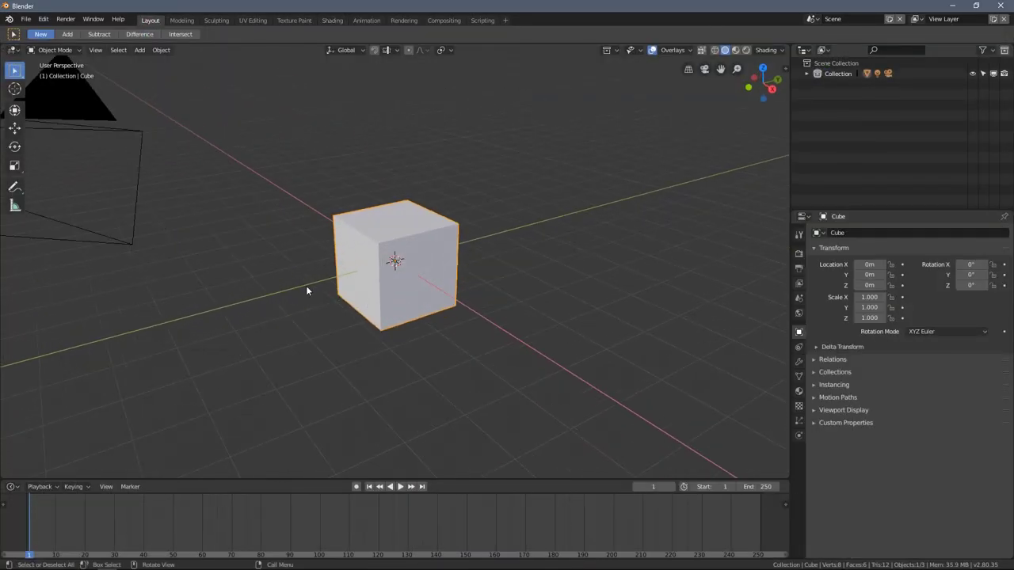
pyautogui.moveTo(290, 285); pyautogui.dragTo(339, 306, button='middle')
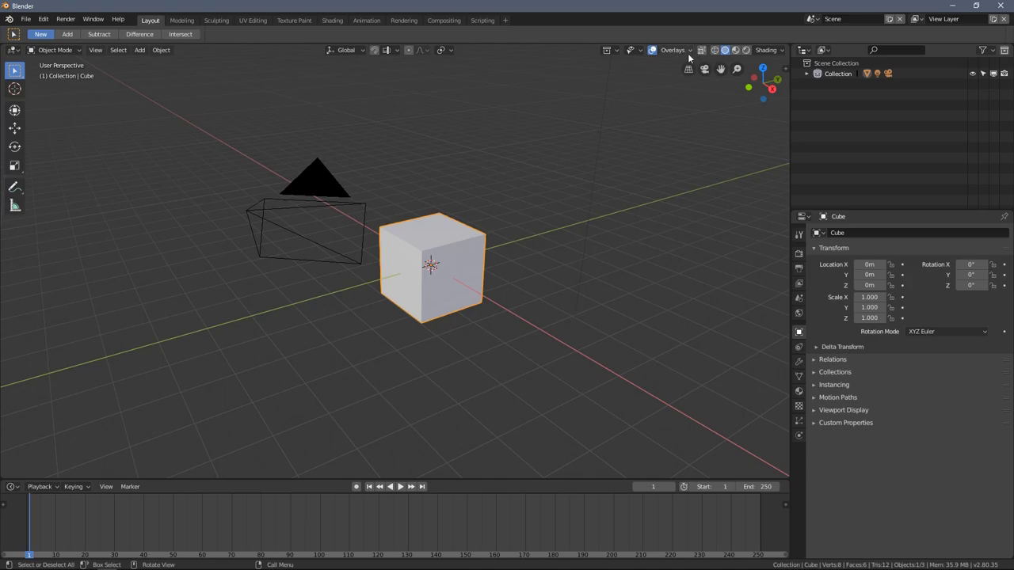
pyautogui.moveTo(591, 248); pyautogui.dragTo(447, 236, button='middle')
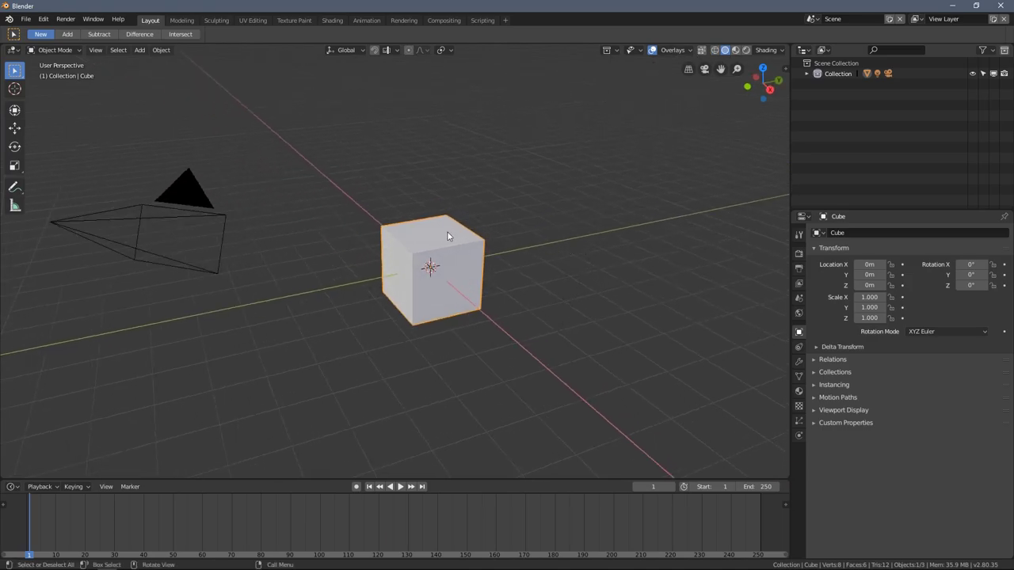